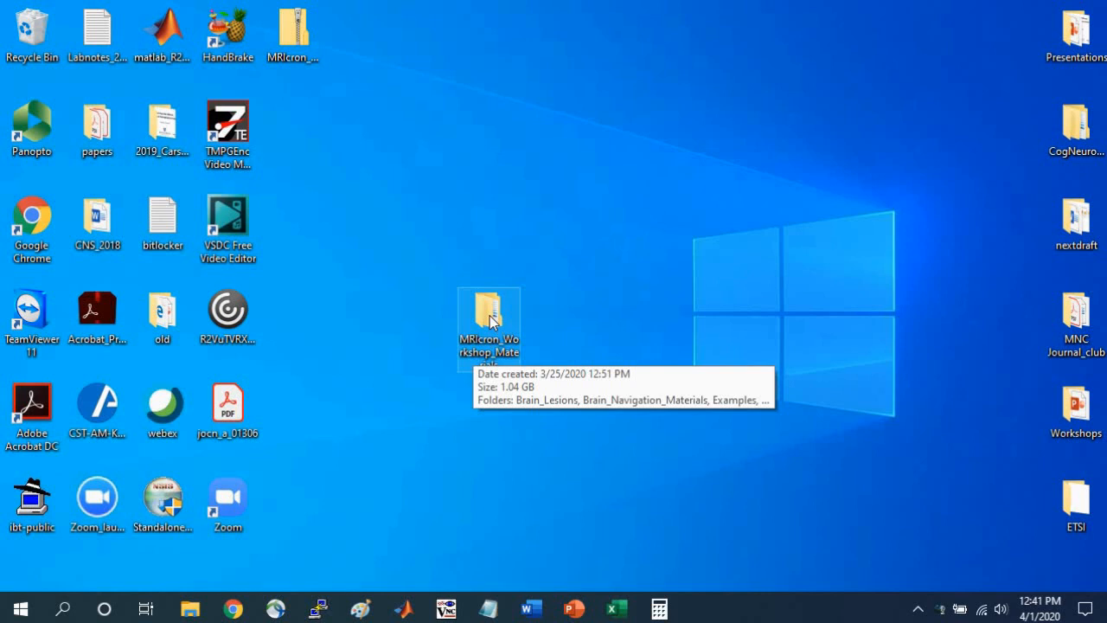
Launch MRIcron from the MRIcron_windows folder inside MRIcron_Workshop_Materials.
double_click(489, 320)
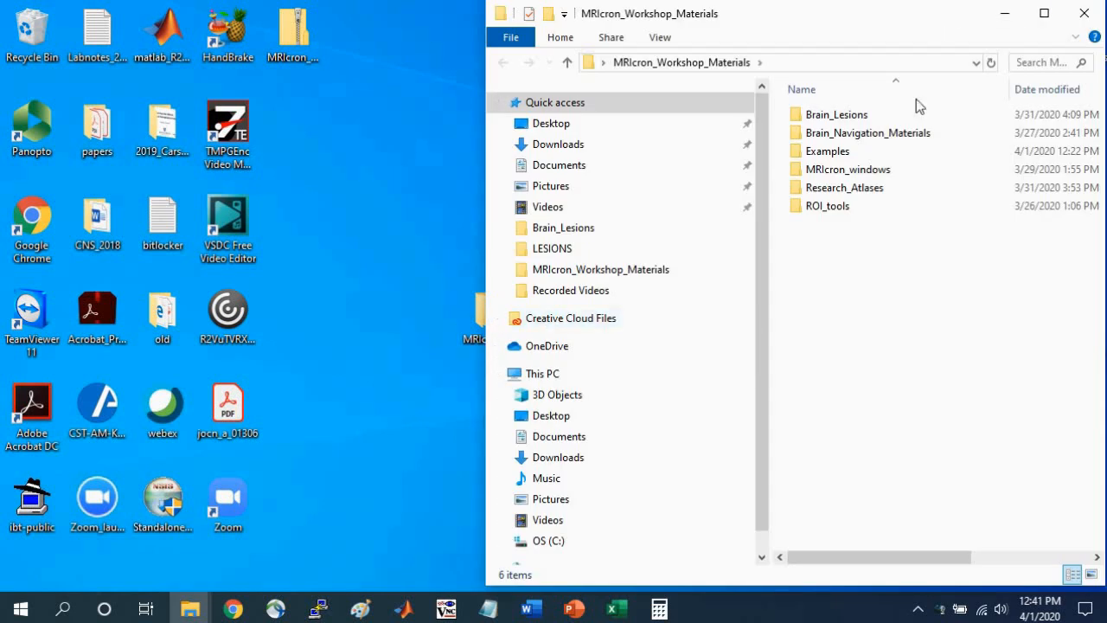
left_click(819, 177)
double_click(806, 176)
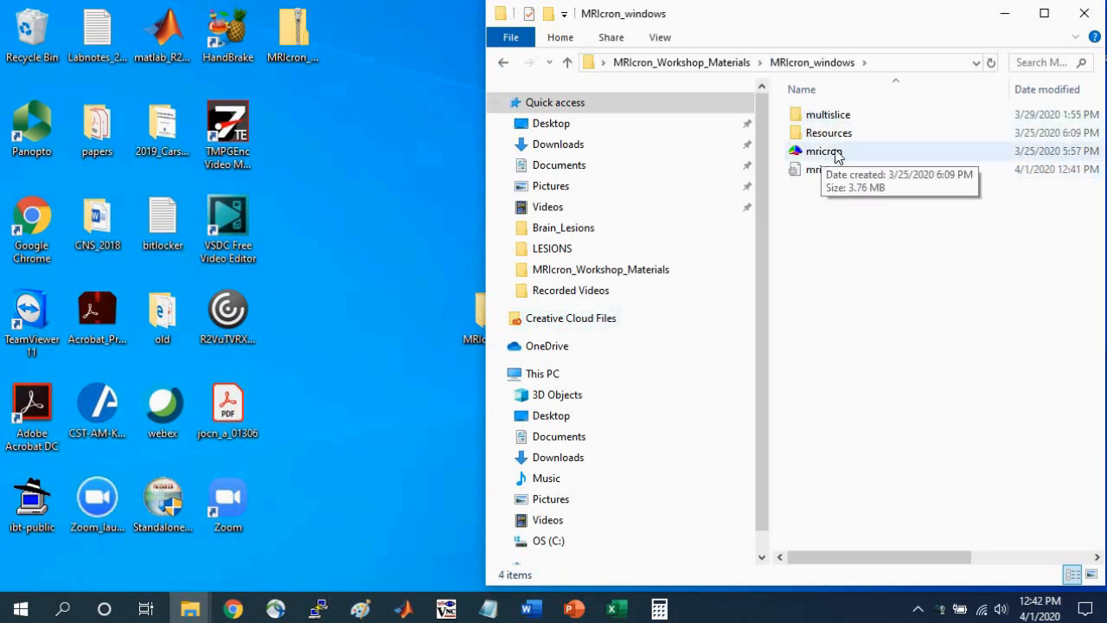
left_click(825, 153)
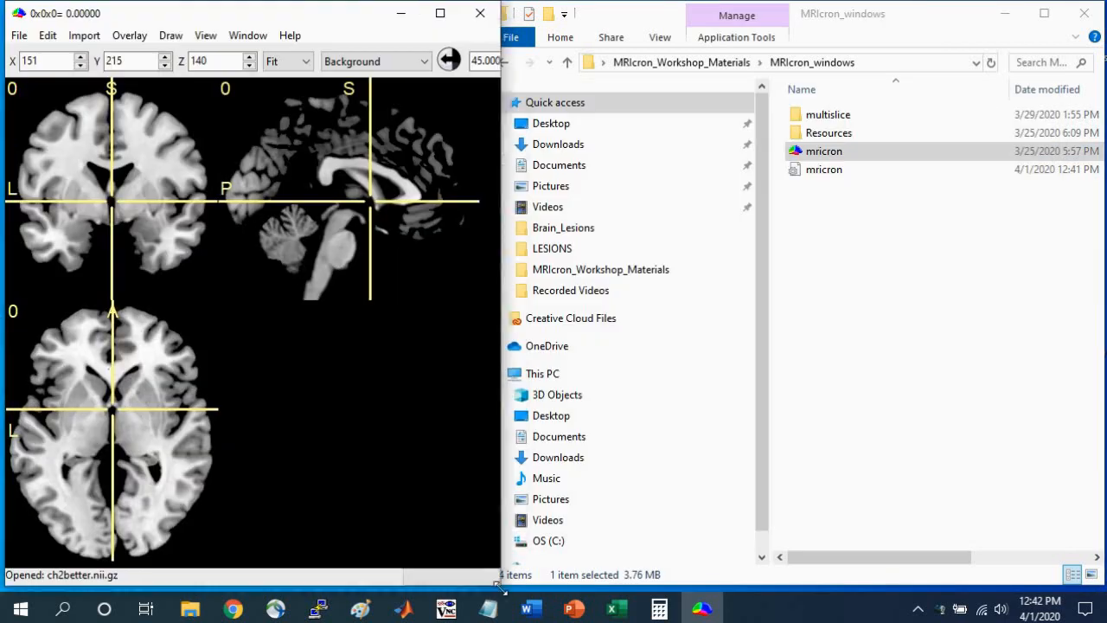
left_click_drag(502, 589, 492, 588)
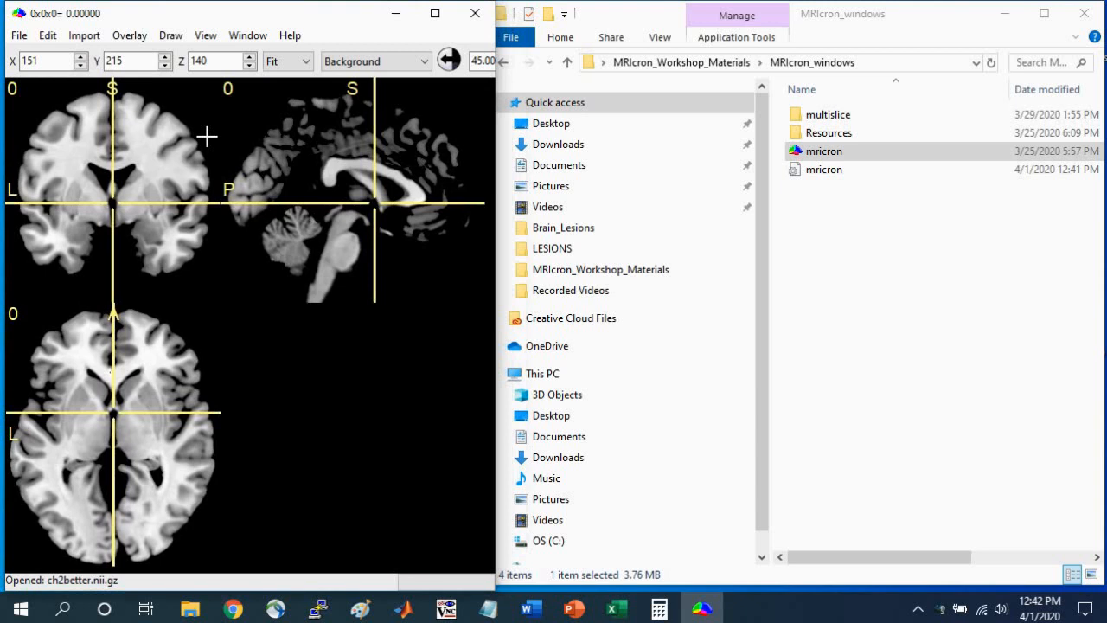
Open zmap from the workshop's Examples folder as the background image and apply autocontrast to it.
left_click(679, 62)
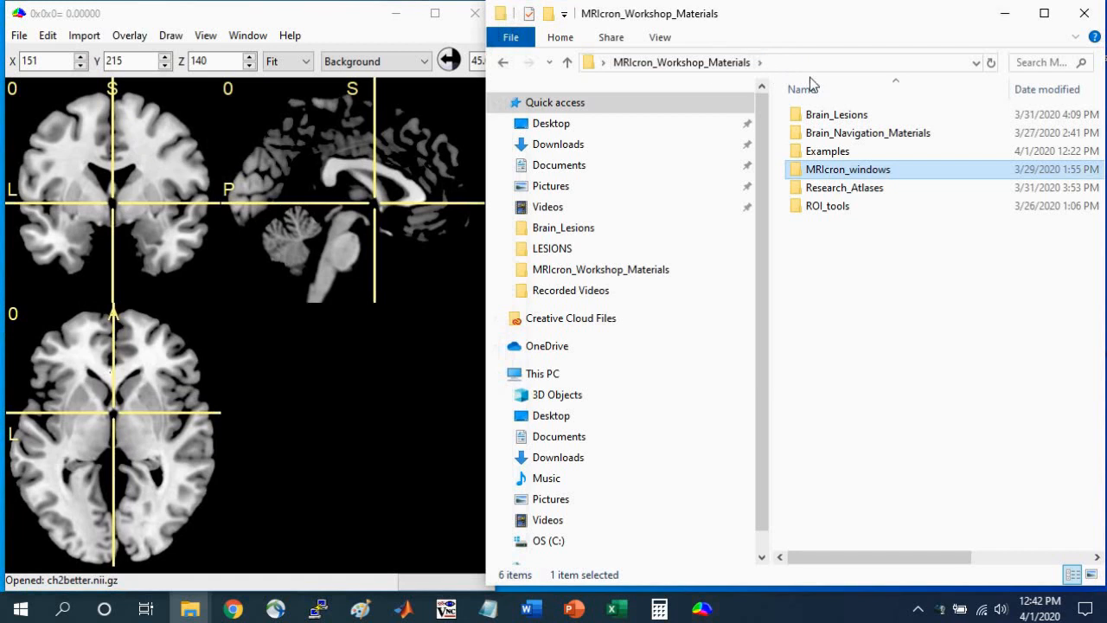
left_click(835, 154)
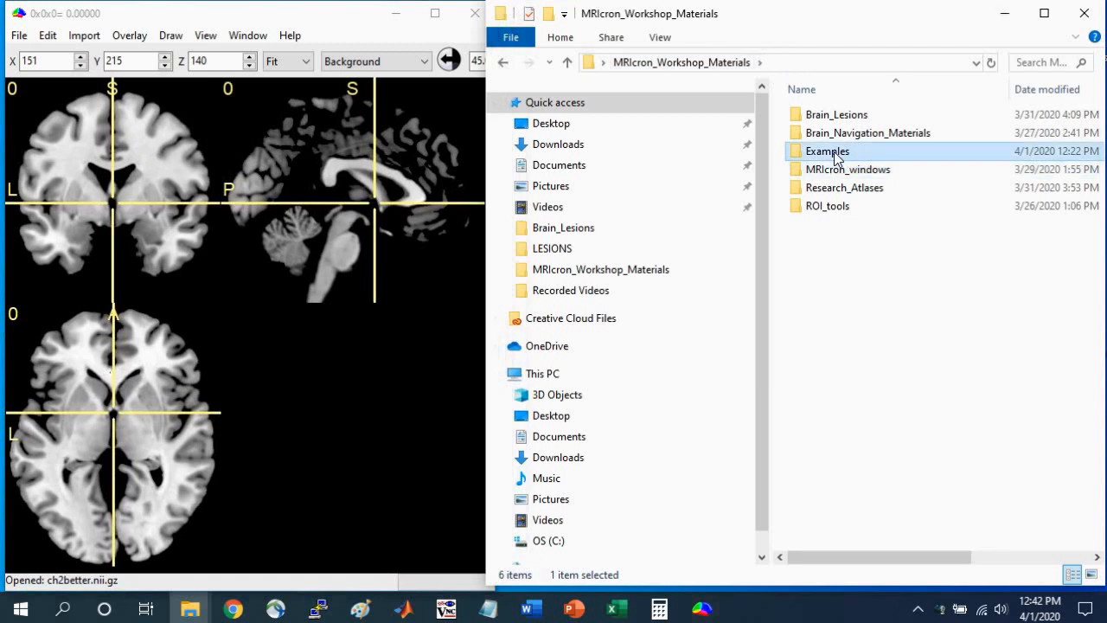
left_click(26, 38)
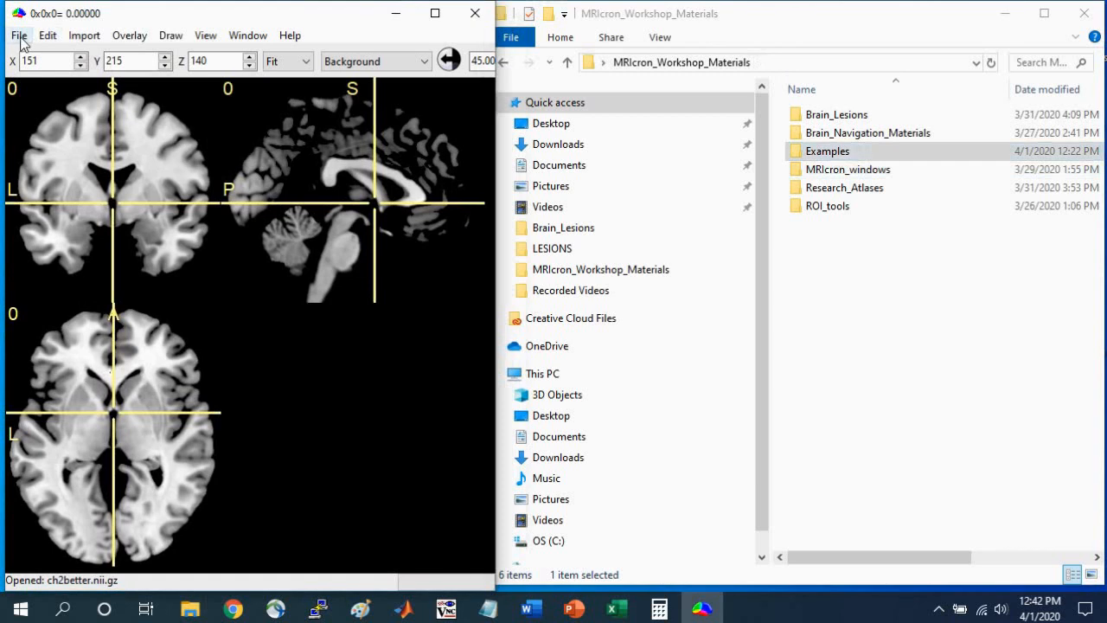
left_click(20, 40)
left_click(45, 55)
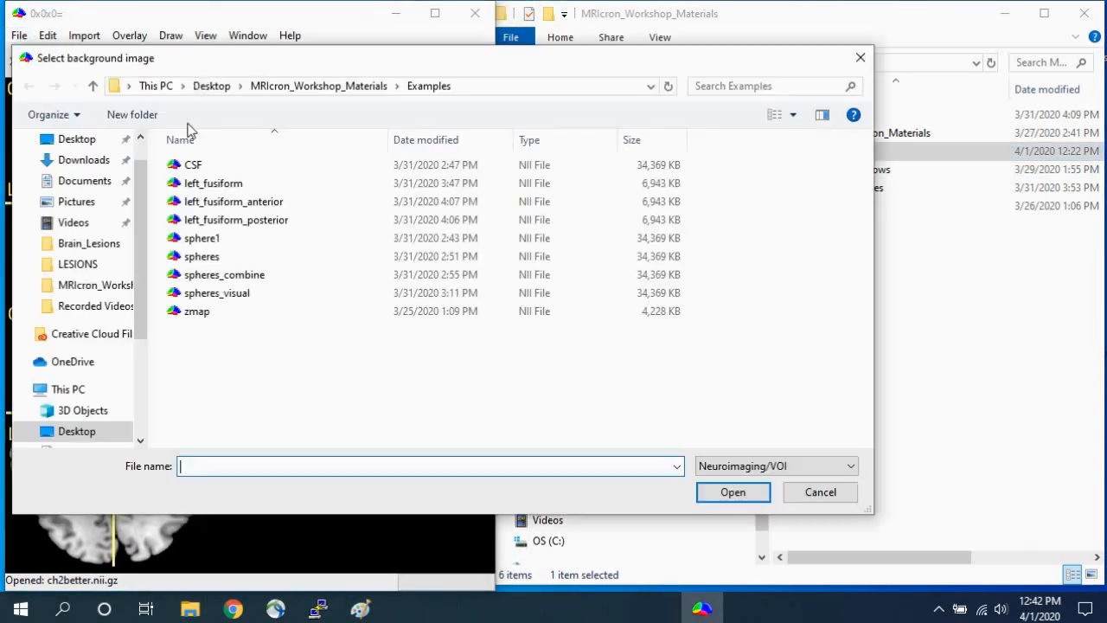
left_click(358, 87)
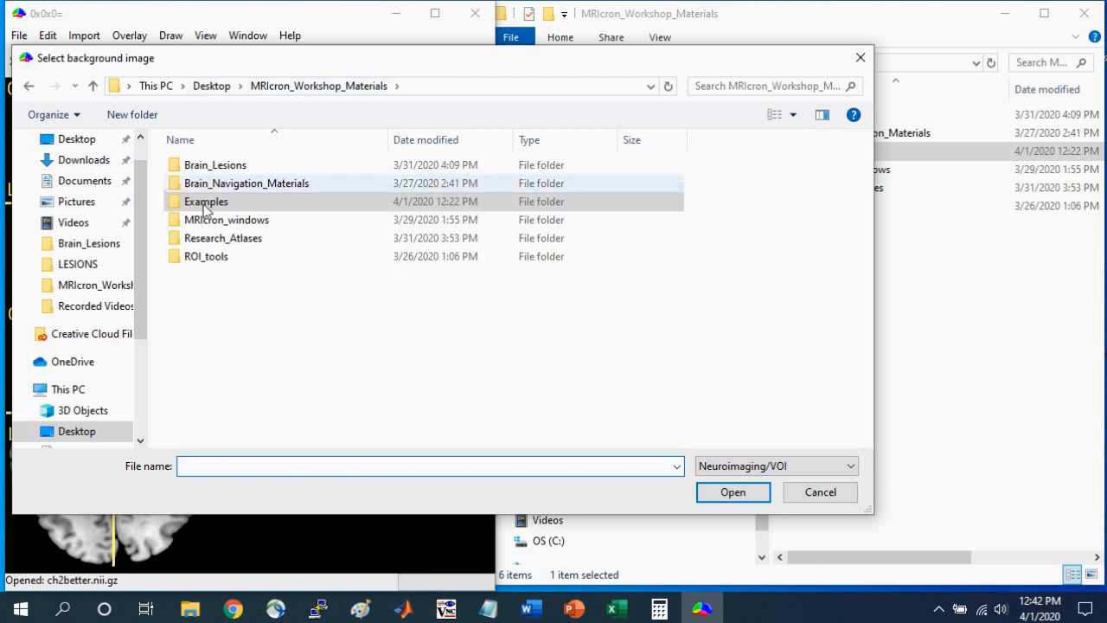
double_click(207, 208)
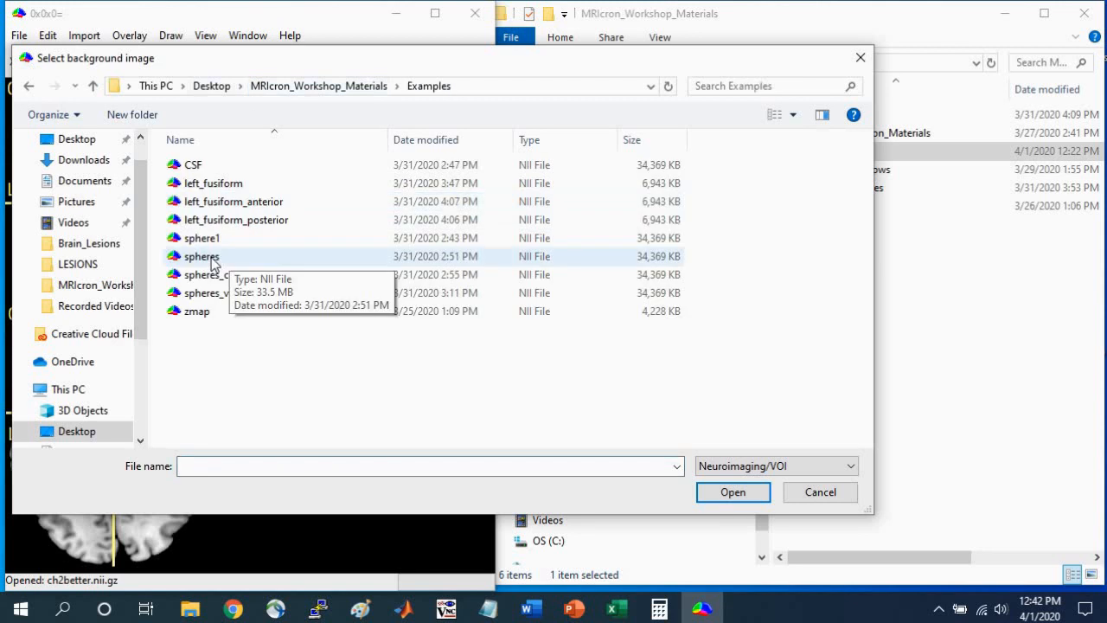
left_click(214, 314)
left_click(731, 492)
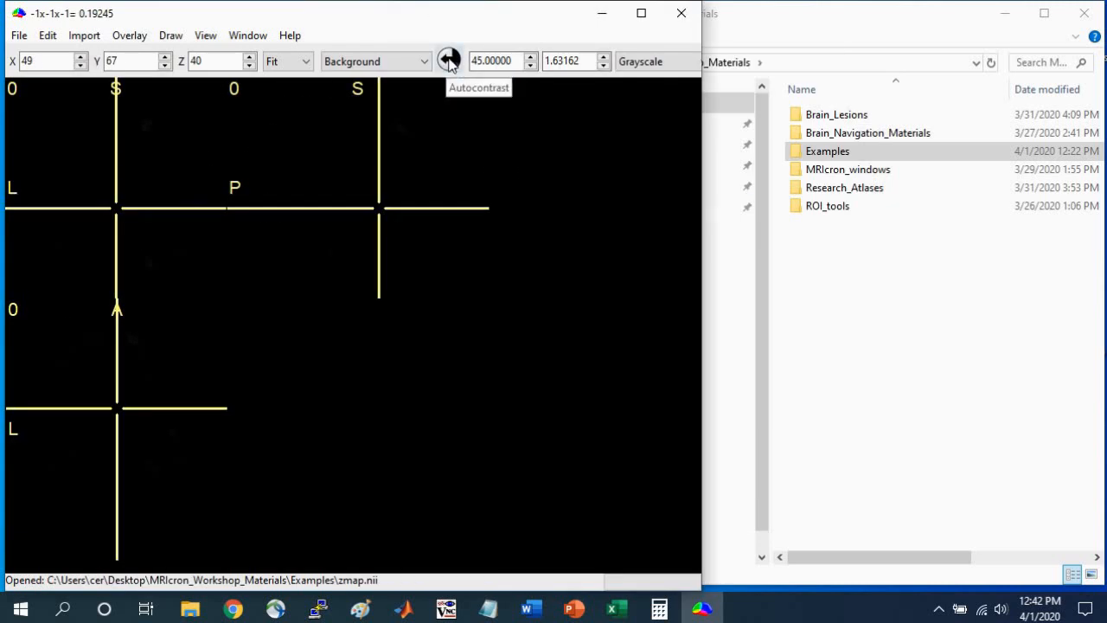
left_click(449, 61)
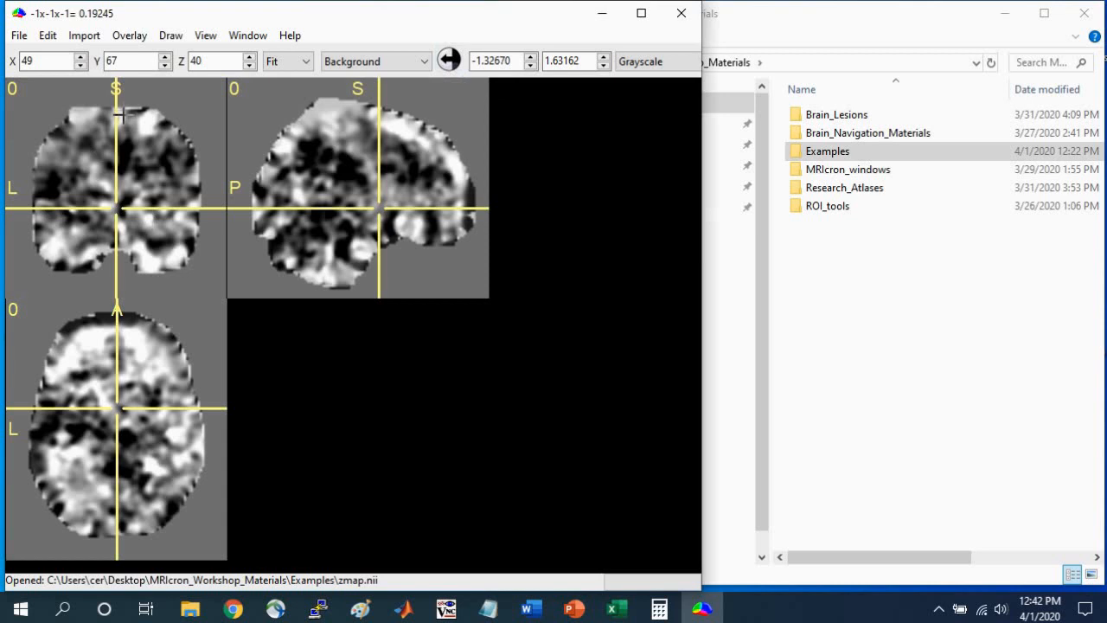
Move the crosshair through several coronal and axial locations of the z-map to examine the bright and dark regions.
left_click_drag(121, 112, 118, 175)
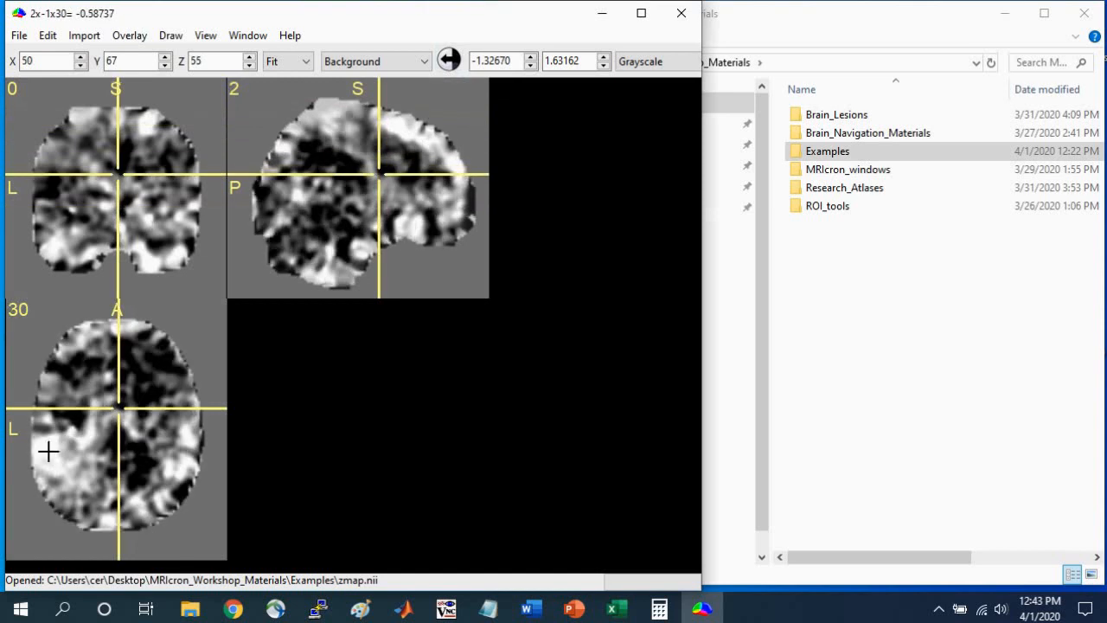
left_click(48, 448)
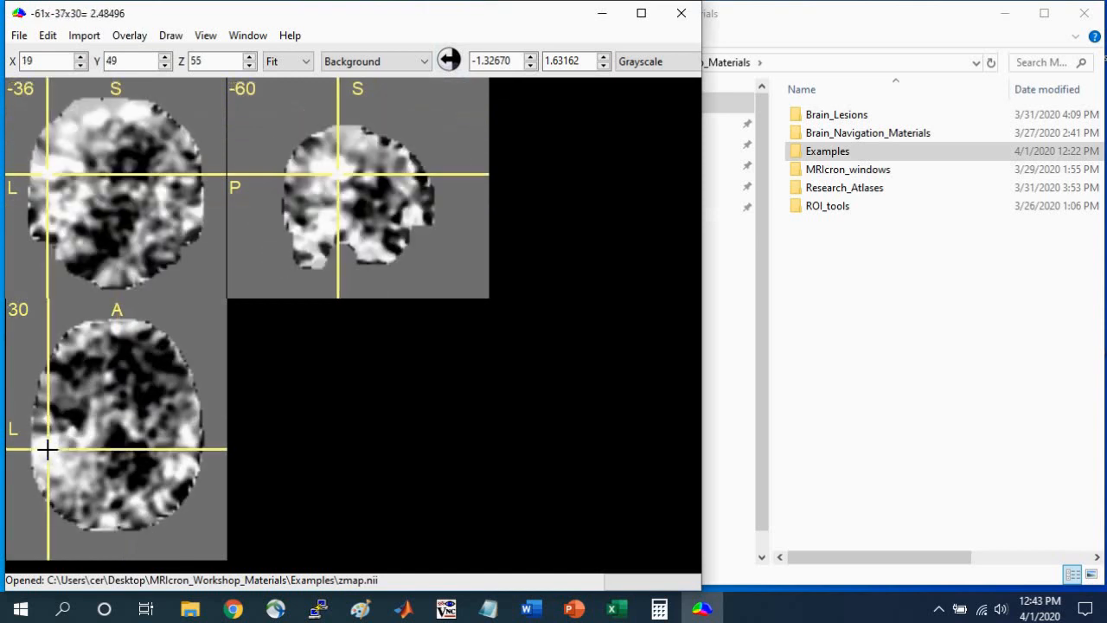
left_click(103, 242)
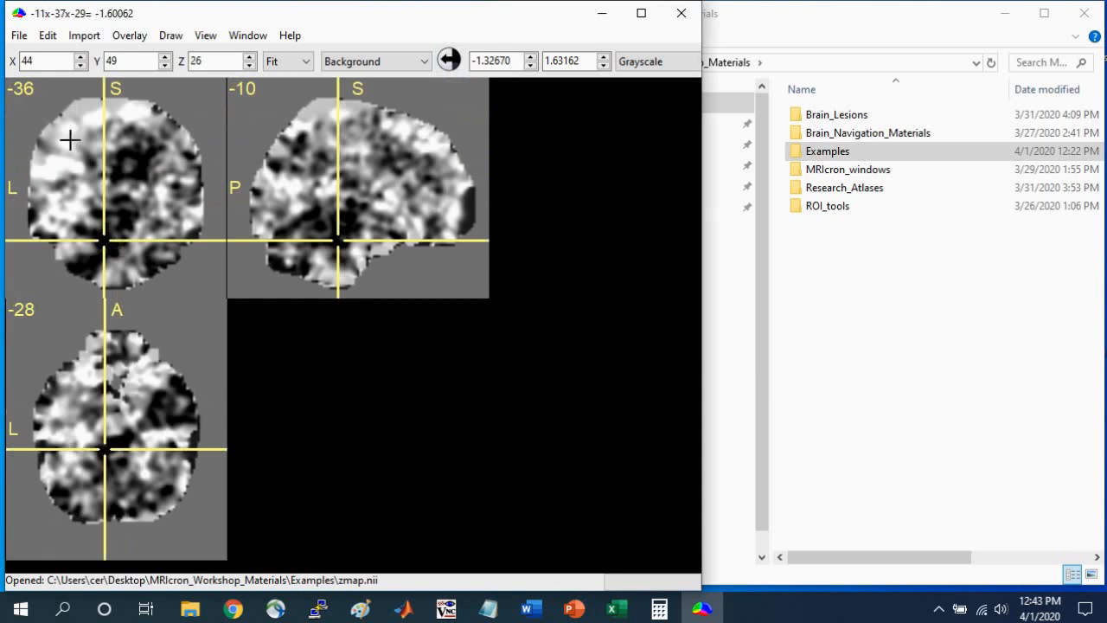
left_click_drag(69, 141, 44, 234)
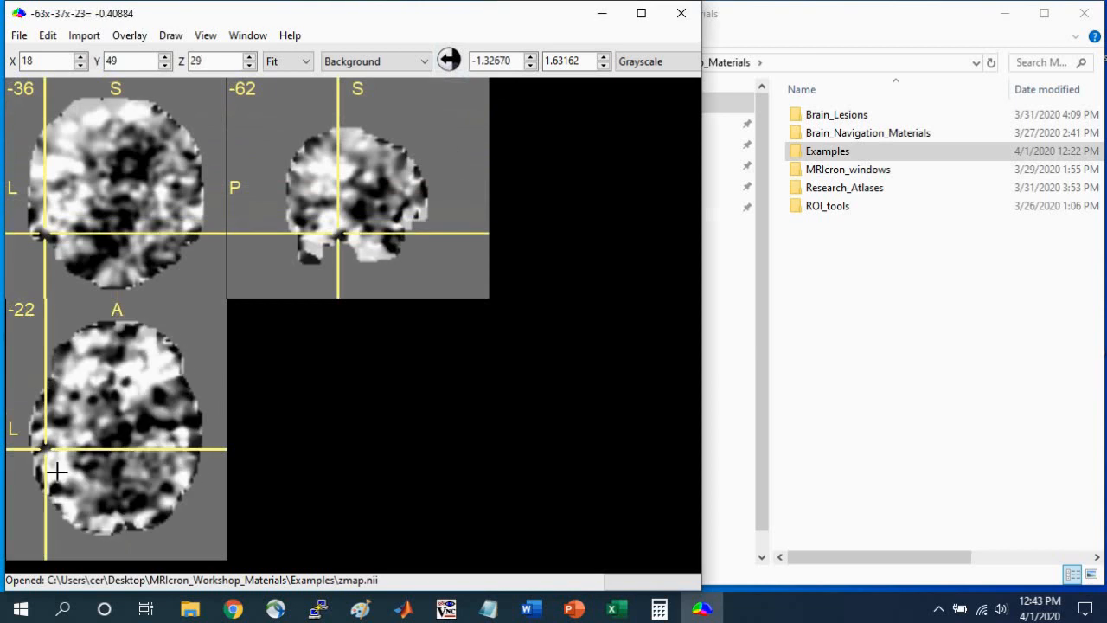
left_click(56, 471)
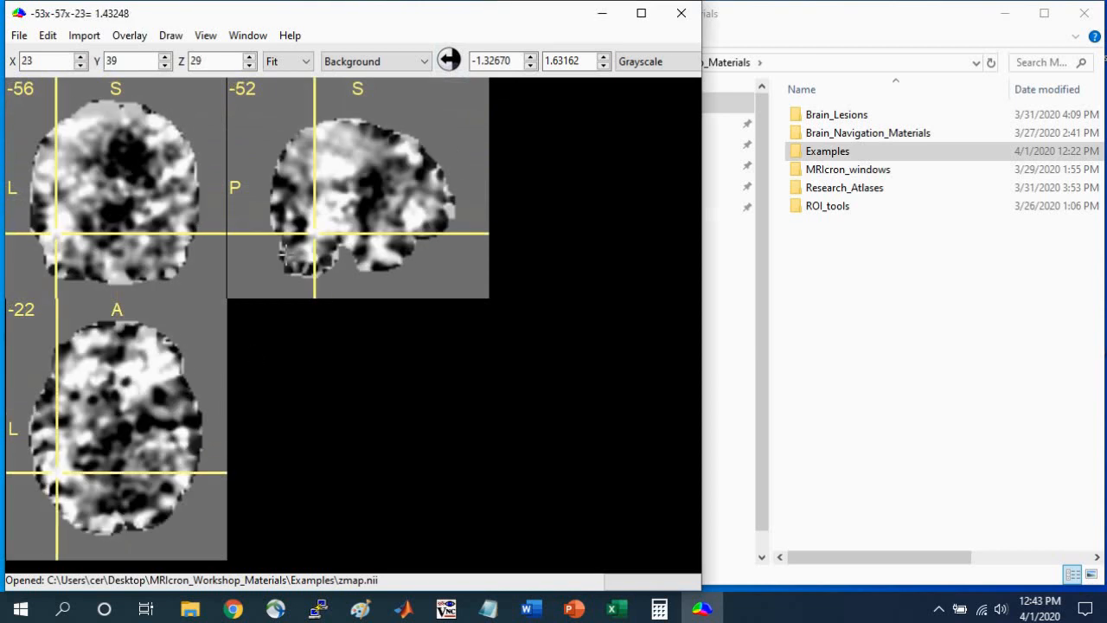
Threshold the z-map by setting its minimum intensity to 2.3 and raising its maximum to 2.63162.
left_click(512, 57)
left_click_drag(516, 57, 444, 58)
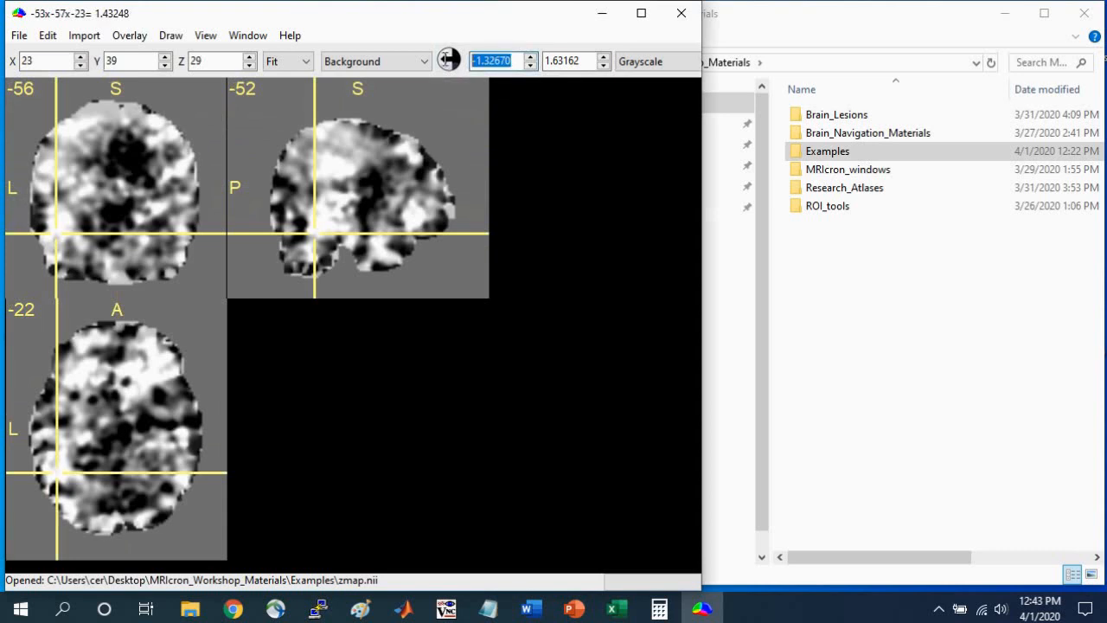
type("2.")
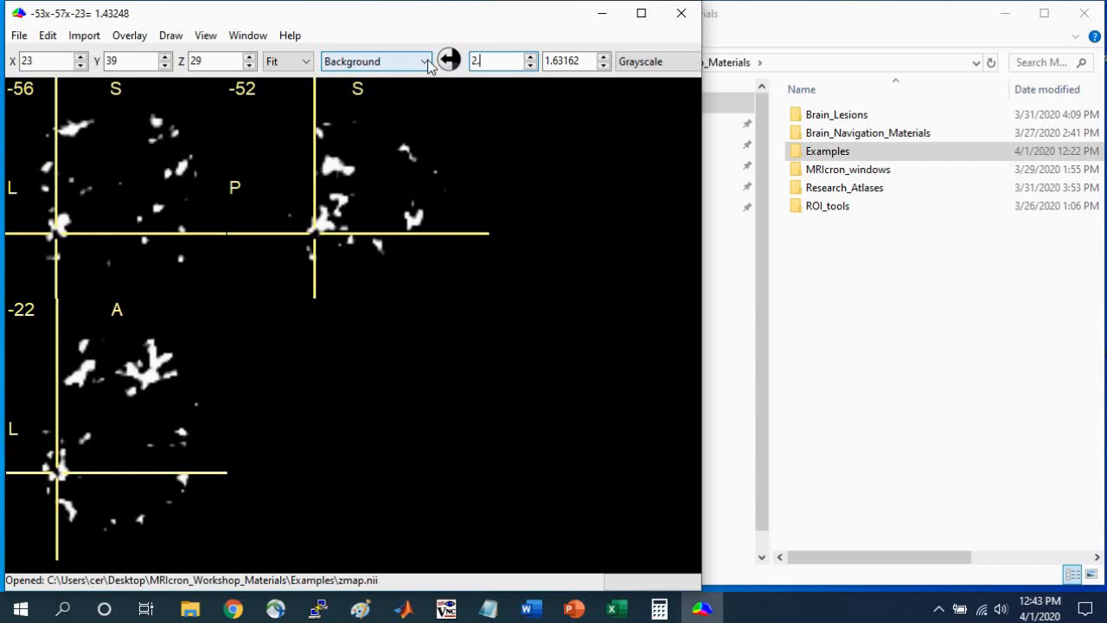
type("3")
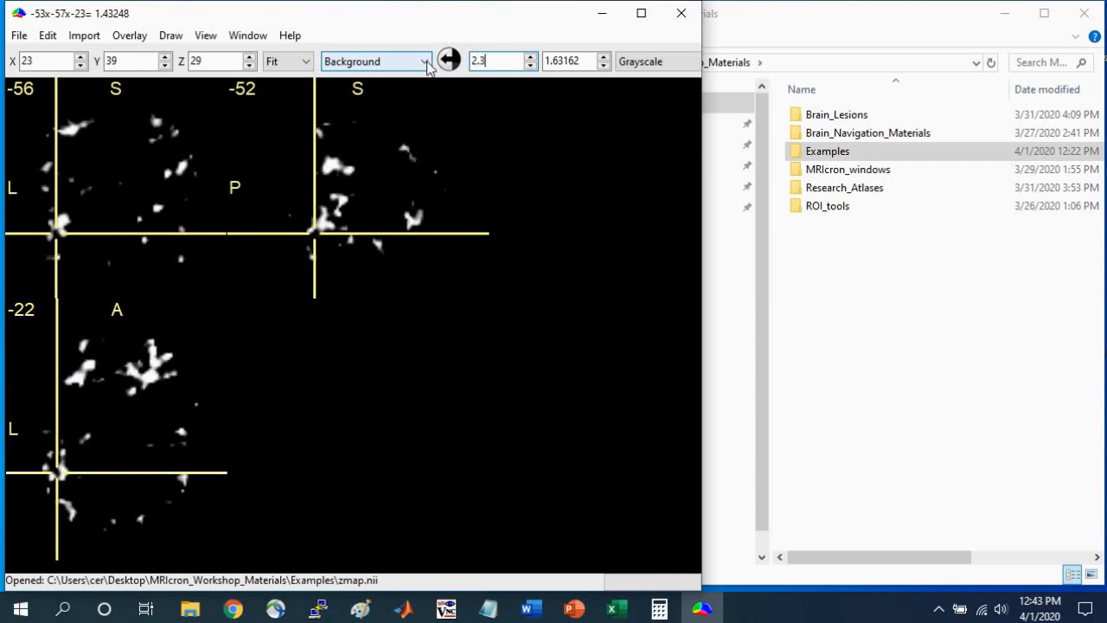
left_click(602, 56)
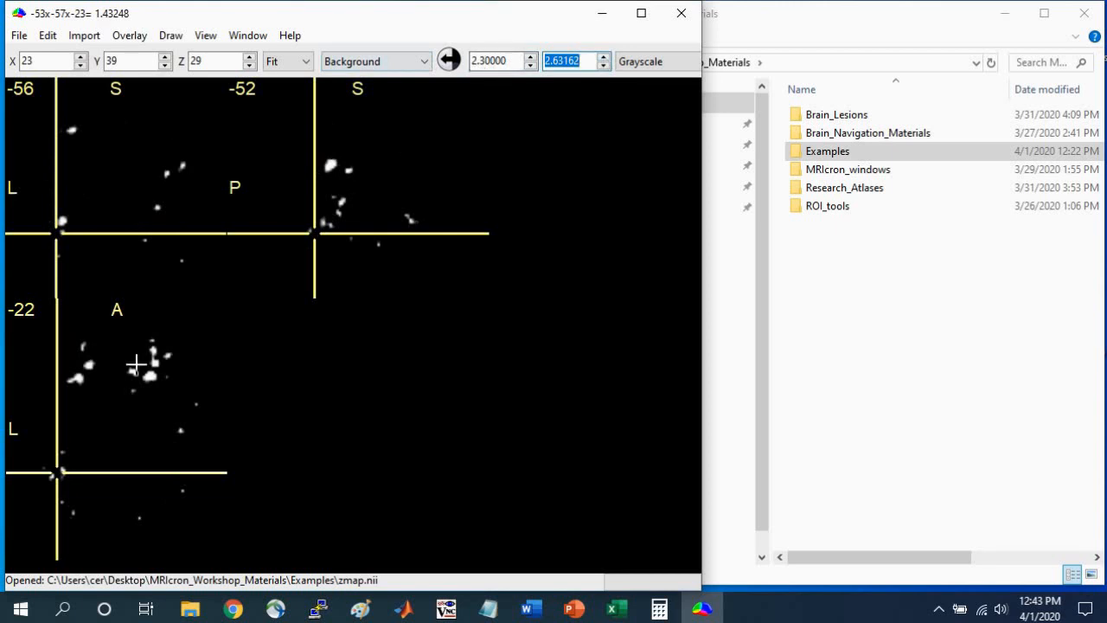
Position the crosshair on the remaining bright clusters in the left posterior part of the thresholded z-map to examine them.
left_click_drag(314, 249, 313, 230)
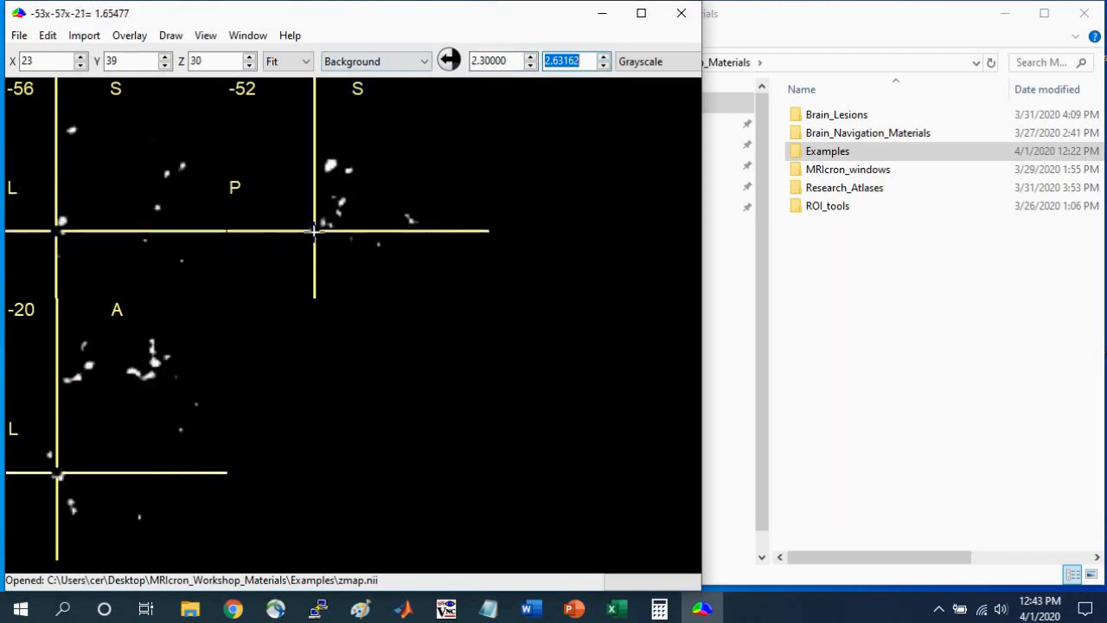
left_click(59, 478)
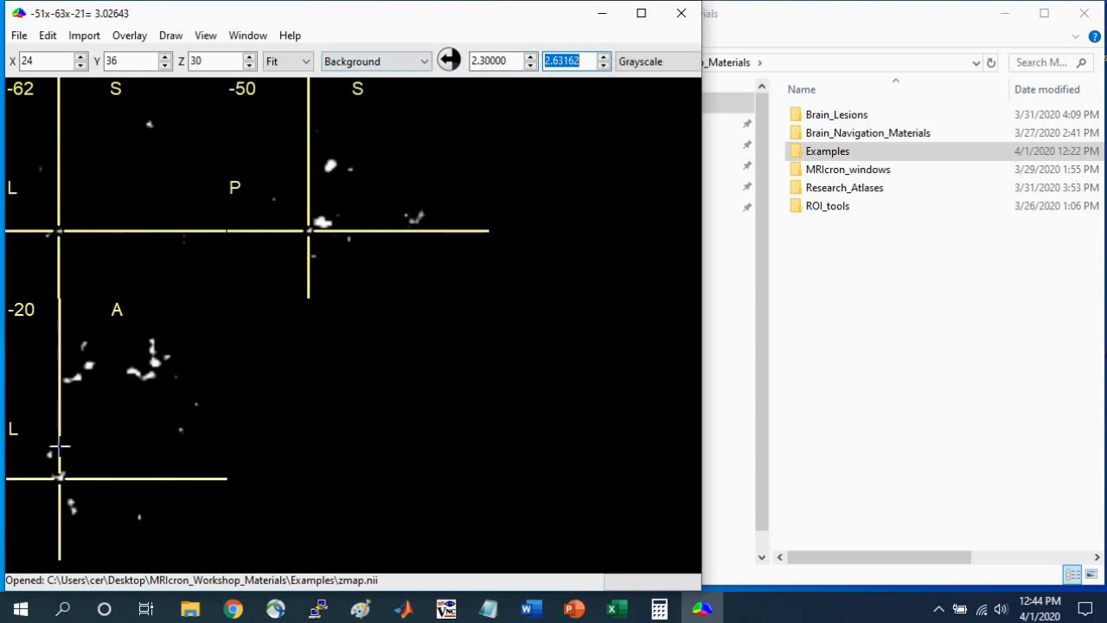
left_click(324, 221)
Narrow the z-map window, start a second MRIcron instance and arrange its window beside the first.
left_click_drag(707, 211, 645, 211)
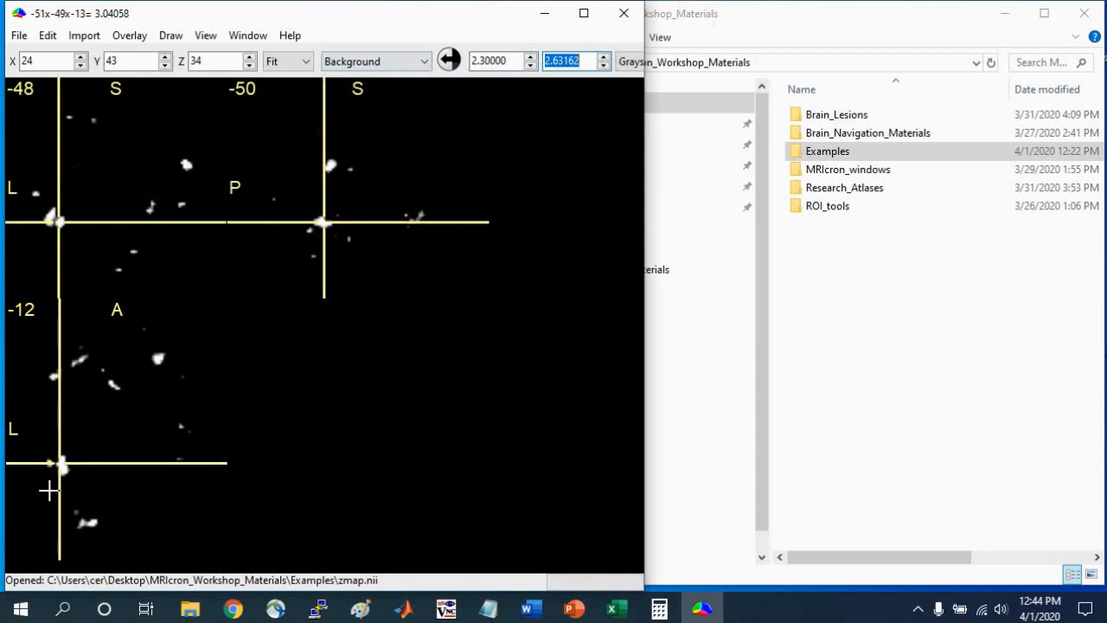
mouse_move(711, 613)
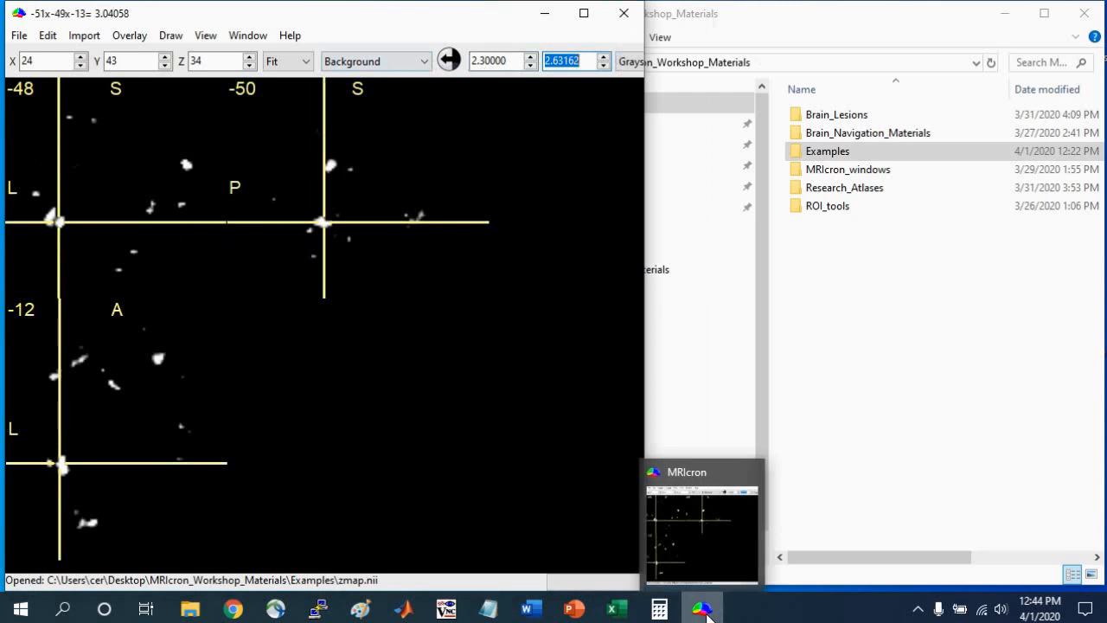
right_click(705, 612)
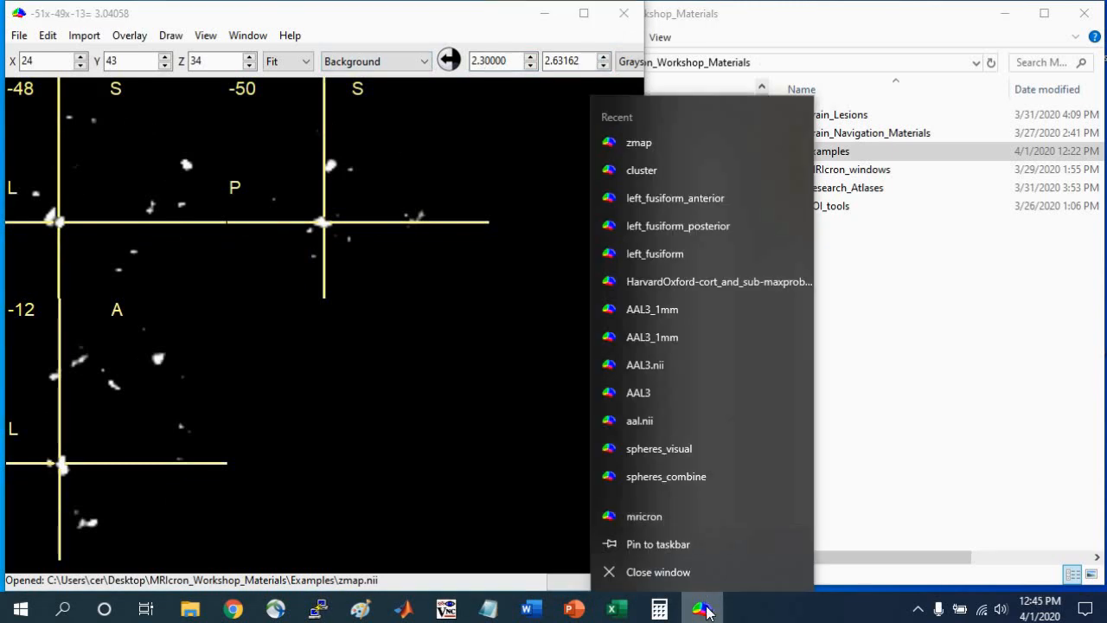
left_click(644, 517)
left_click_drag(338, 104, 386, 22)
left_click_drag(161, 484, 560, 590)
Check that the Yoke view option is enabled in both the ch2better template window and the z-map window.
left_click(759, 36)
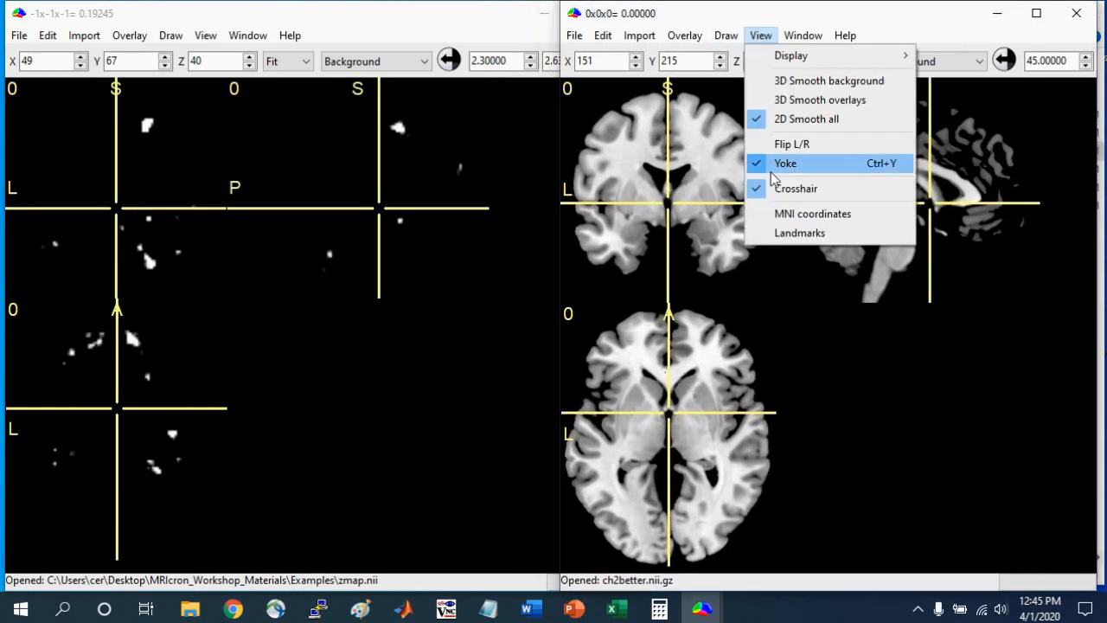
left_click(753, 9)
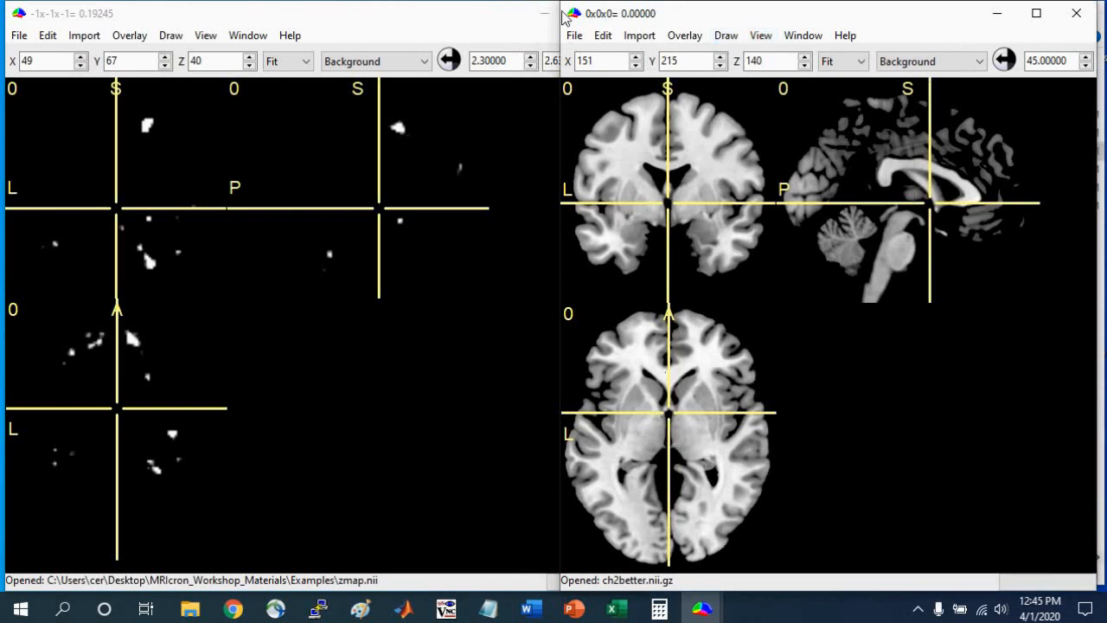
left_click(205, 35)
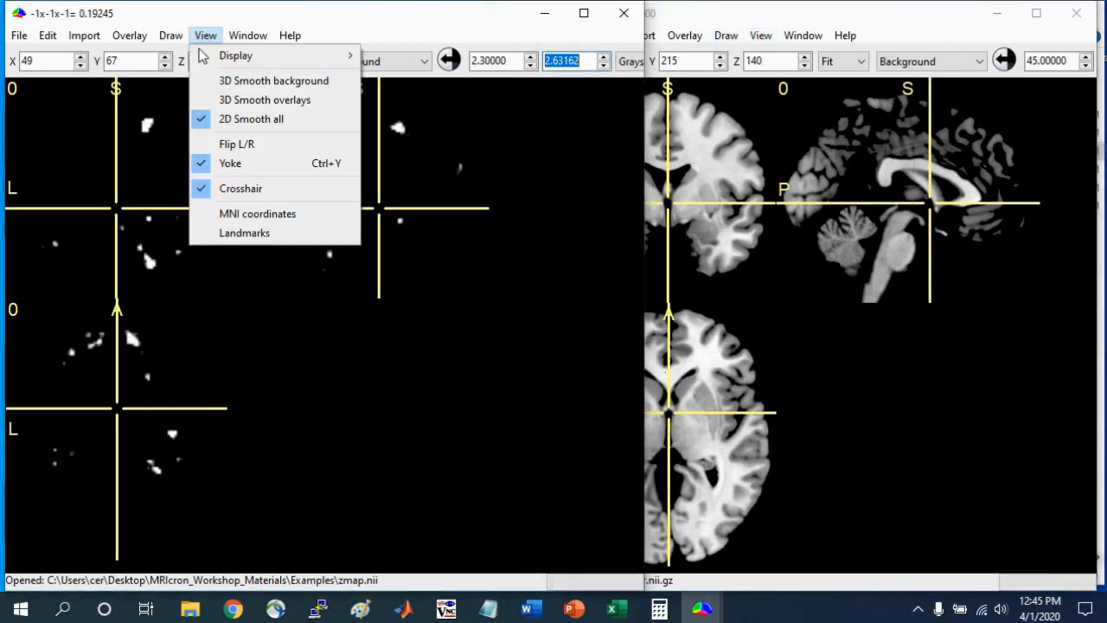
left_click(220, 156)
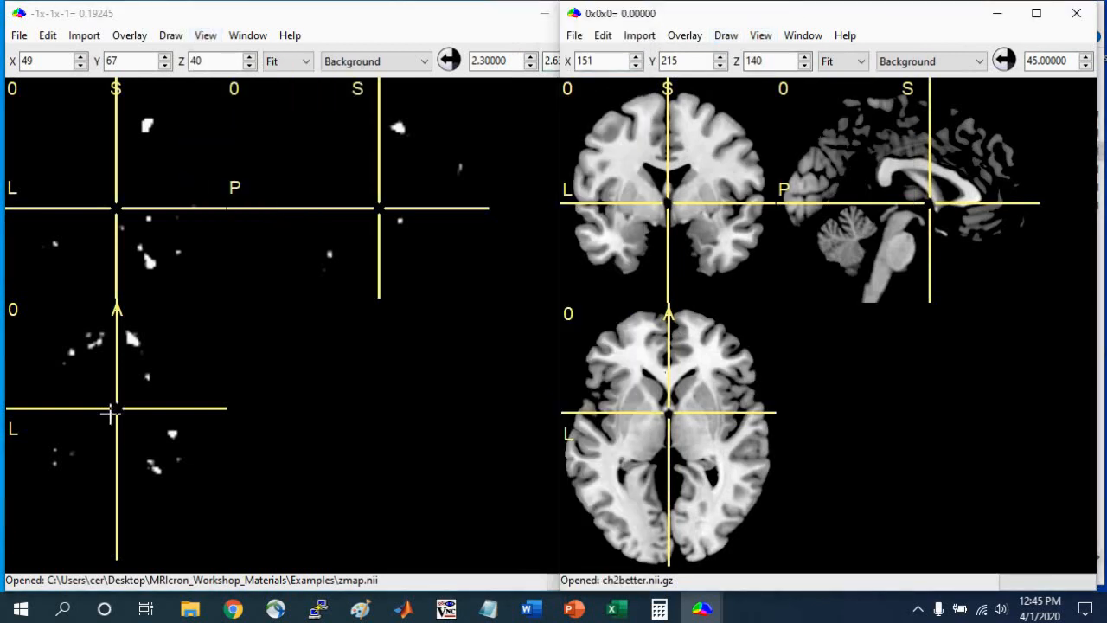
Place the yoked crosshair on the bright left posterior cluster in the z-map and narrow that window to uncover the anatomical template.
left_click(65, 424)
left_click(321, 219)
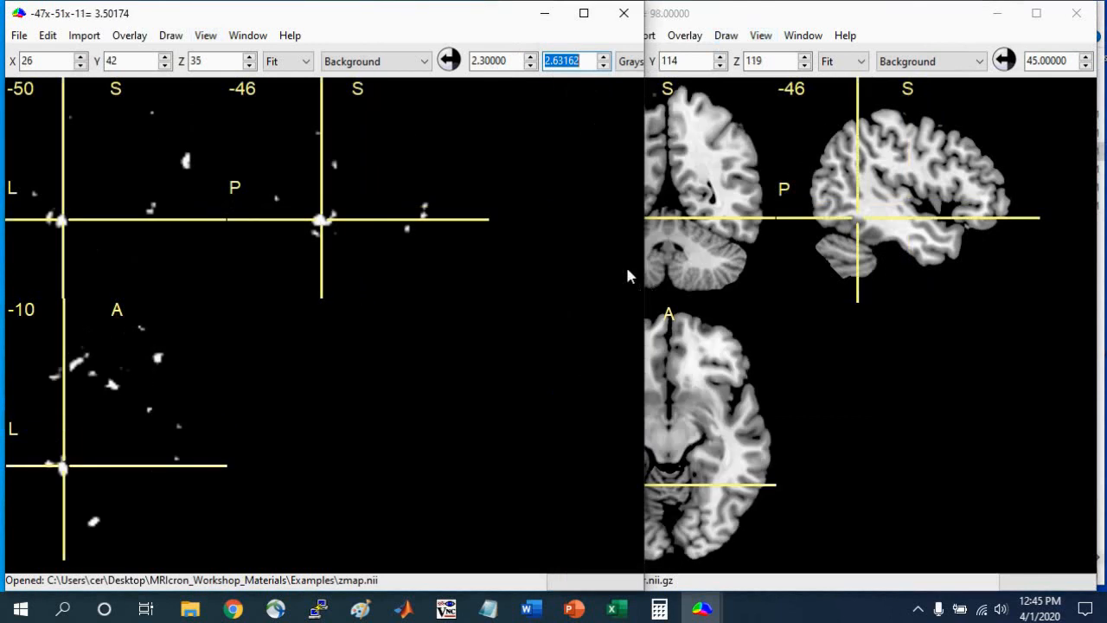
left_click_drag(644, 291, 546, 298)
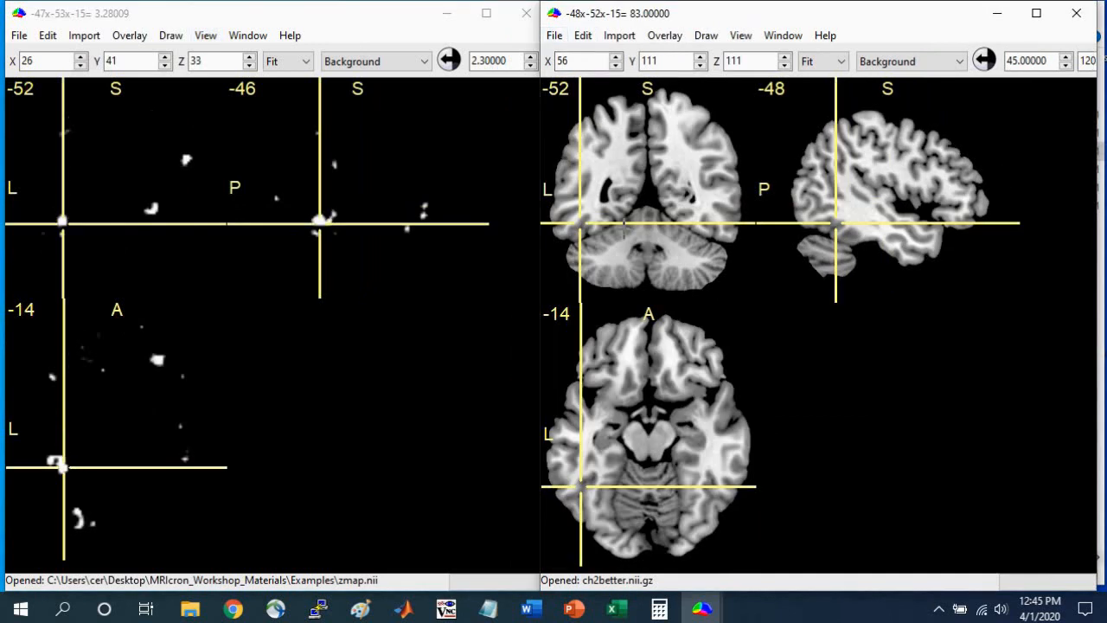
Open the aal.nii.gz template in the second window and place the crosshair on the left inferior temporal region.
left_click(554, 37)
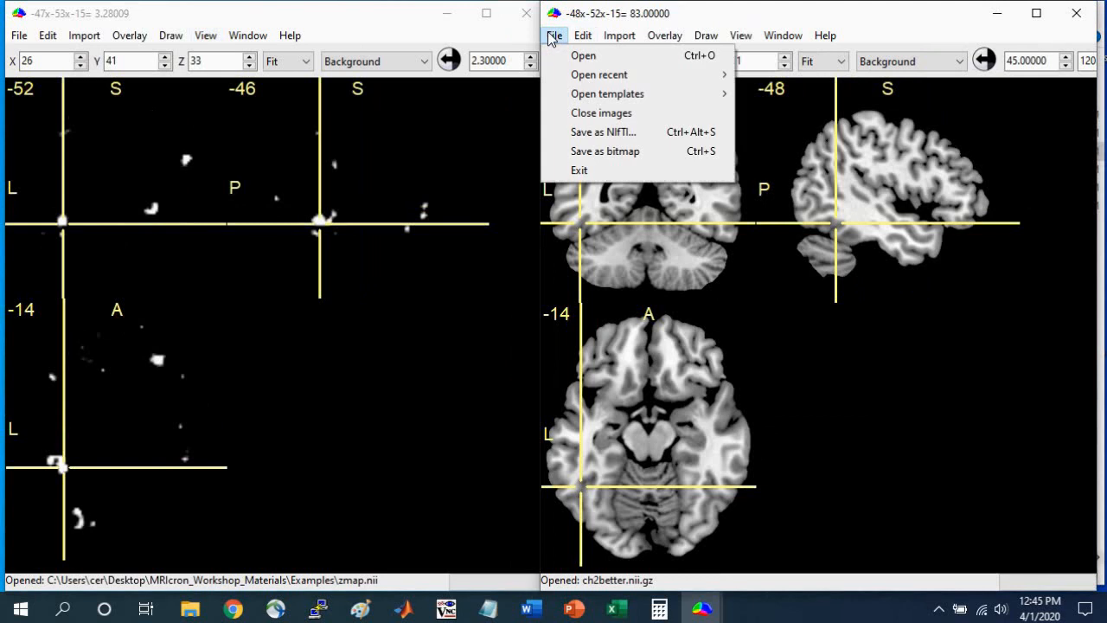
mouse_move(558, 93)
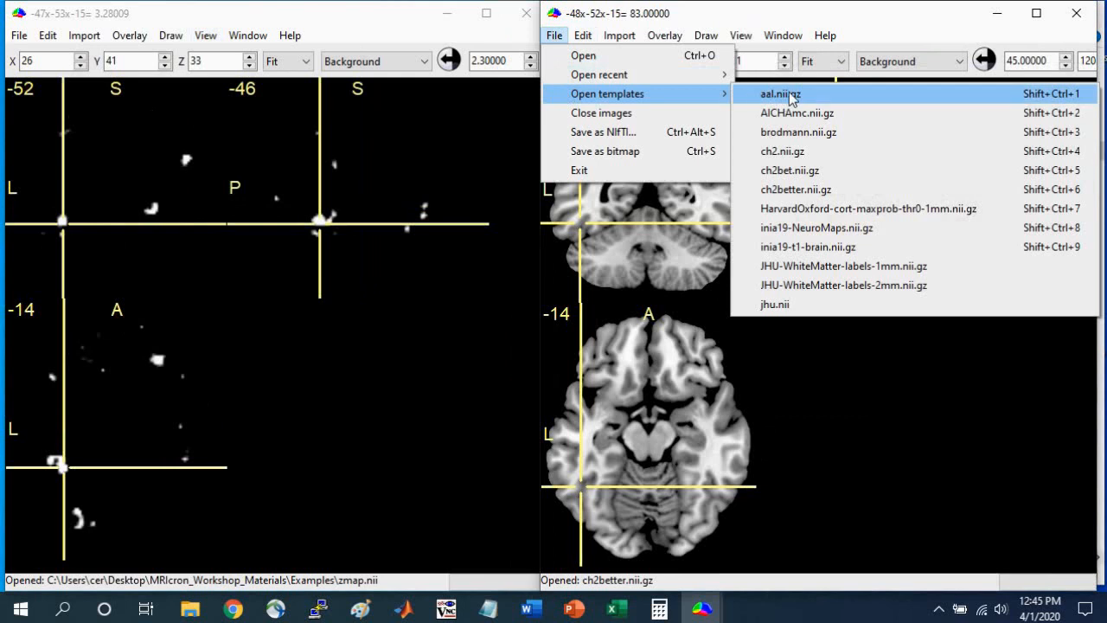
left_click(790, 95)
left_click(591, 250)
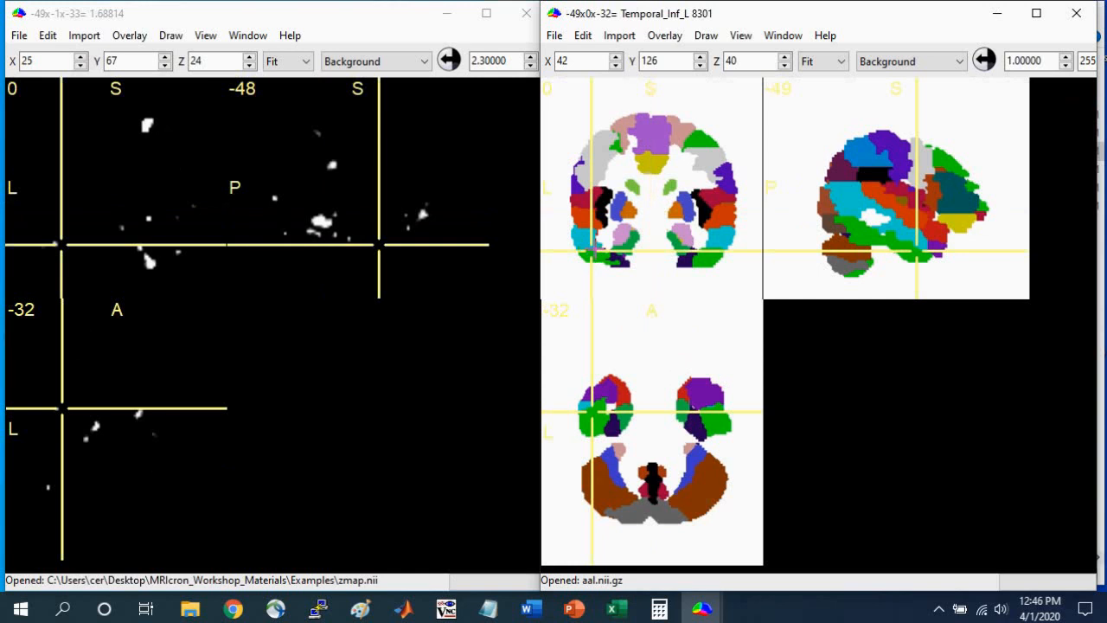
Place the yoked crosshair inside the bright left posterior temporal cluster of the z-map and widen that window to uncover the drawing tools.
left_click(316, 218)
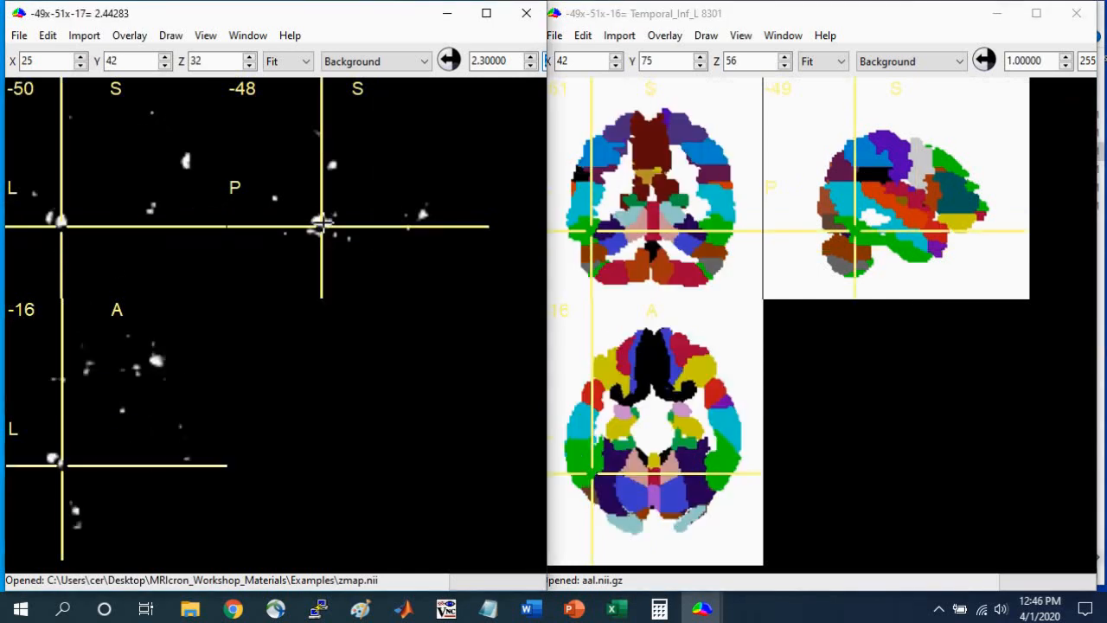
left_click(320, 222)
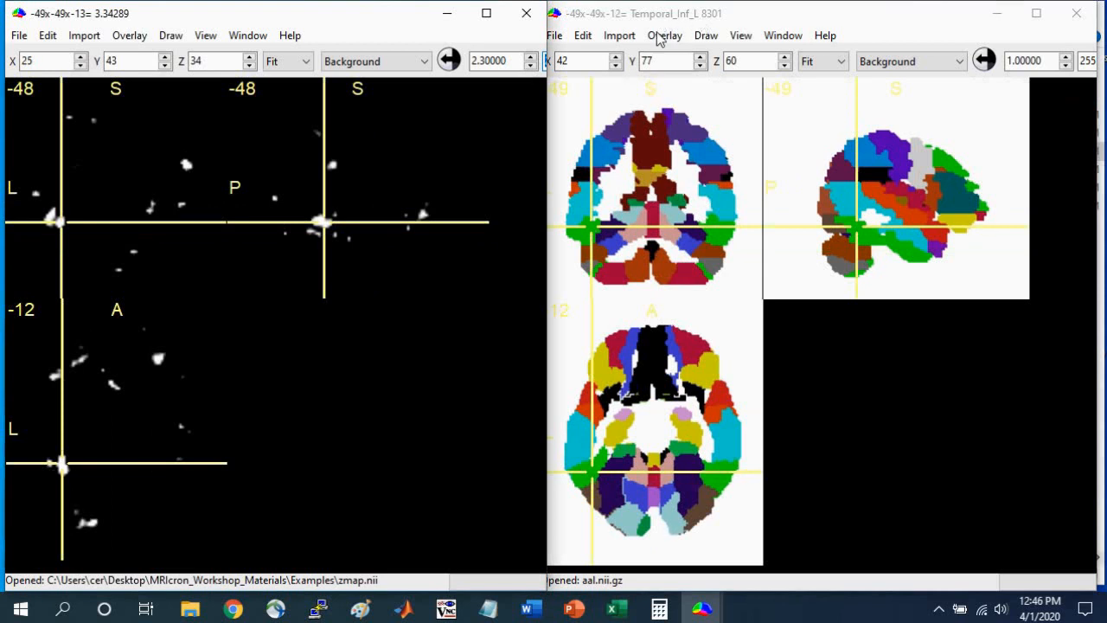
left_click(320, 222)
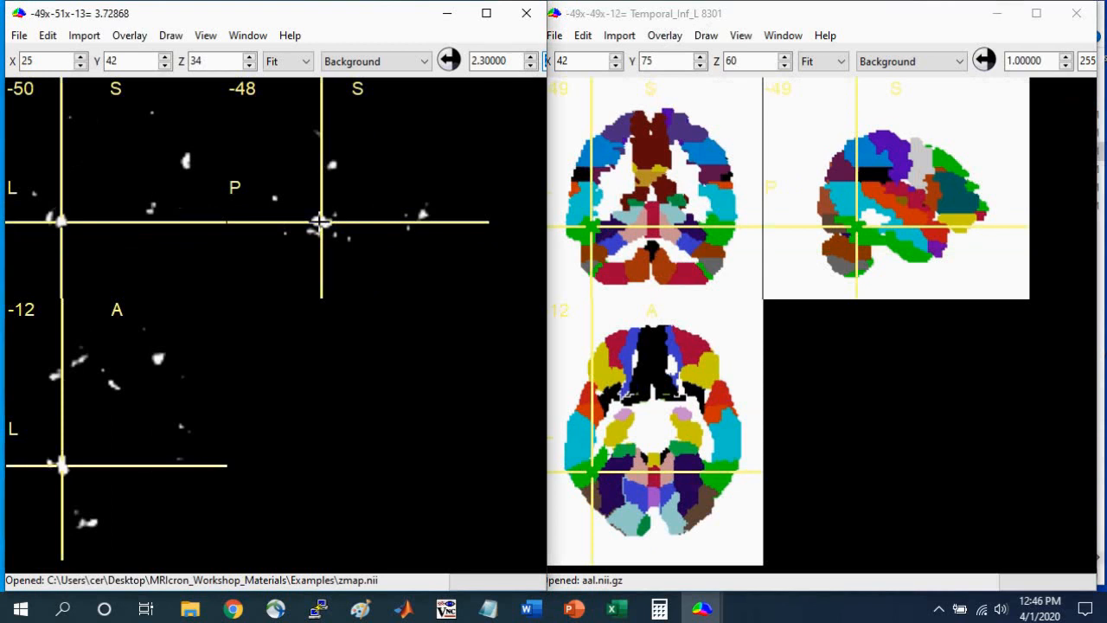
left_click_drag(547, 243, 687, 246)
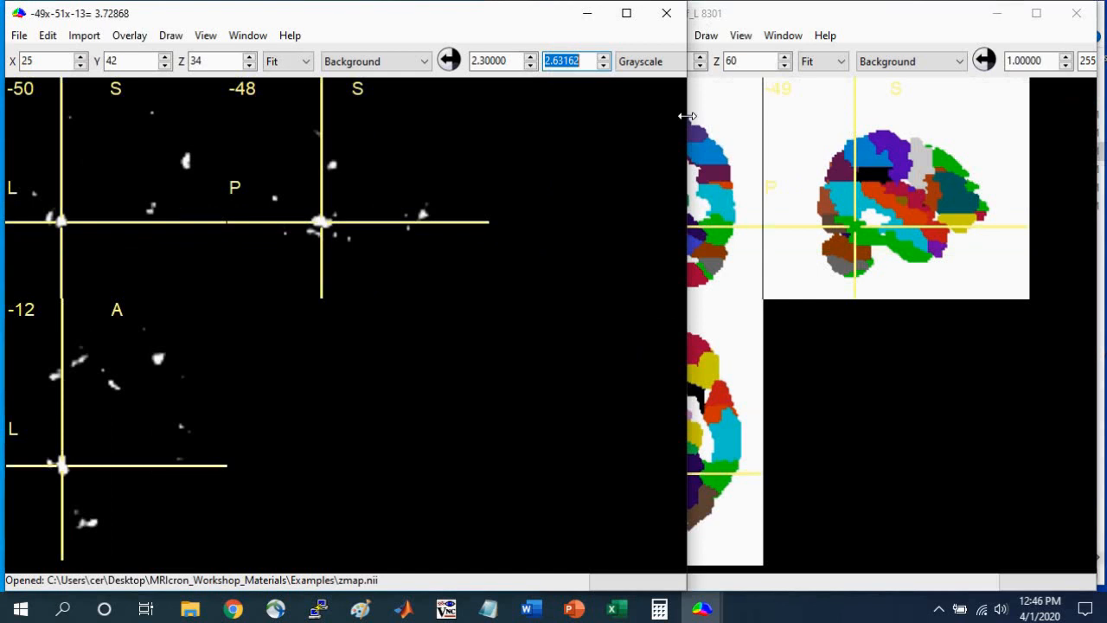
left_click_drag(687, 115, 1028, 134)
Create a 3D ROI of the cluster with difference from origin and at edge 255, radius 32 mm and zero intensity constraining the edge.
left_click(963, 60)
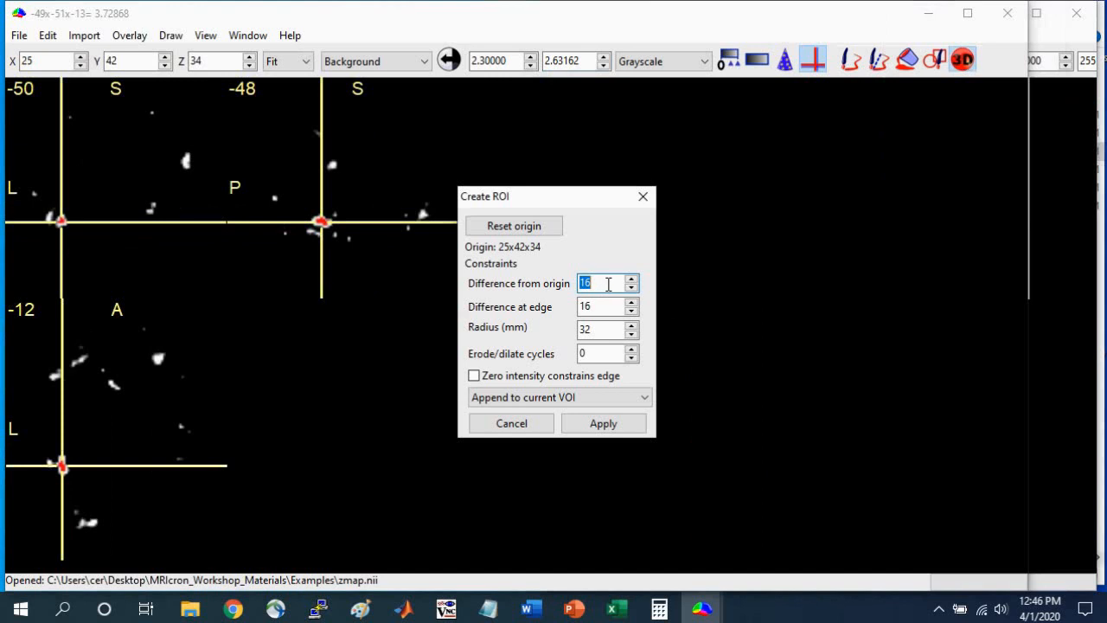
type("255")
double_click(604, 308)
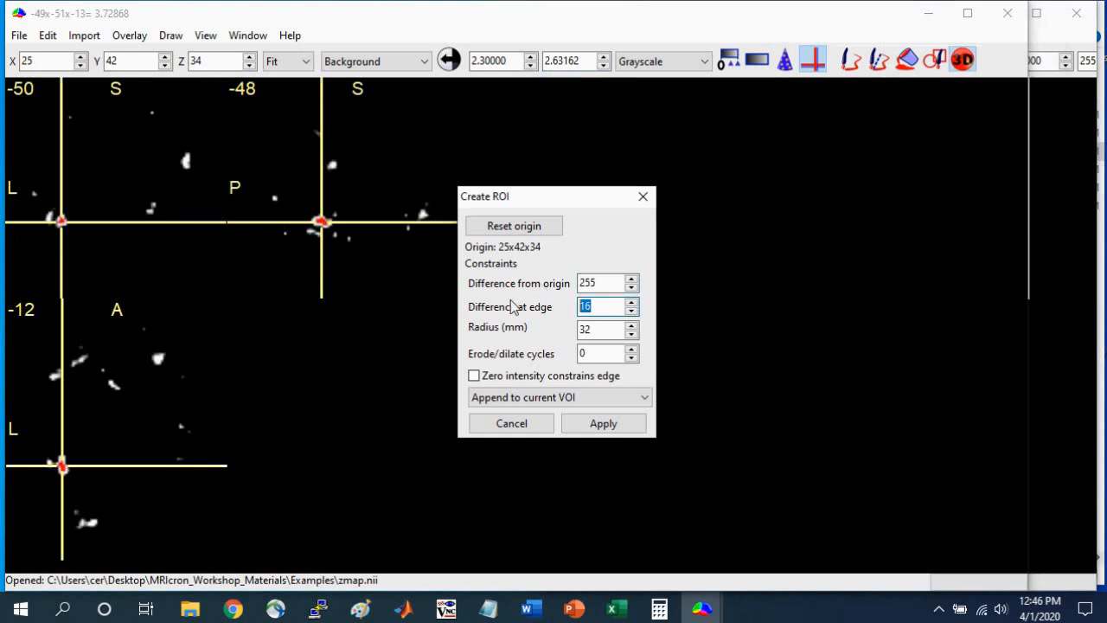
type("255")
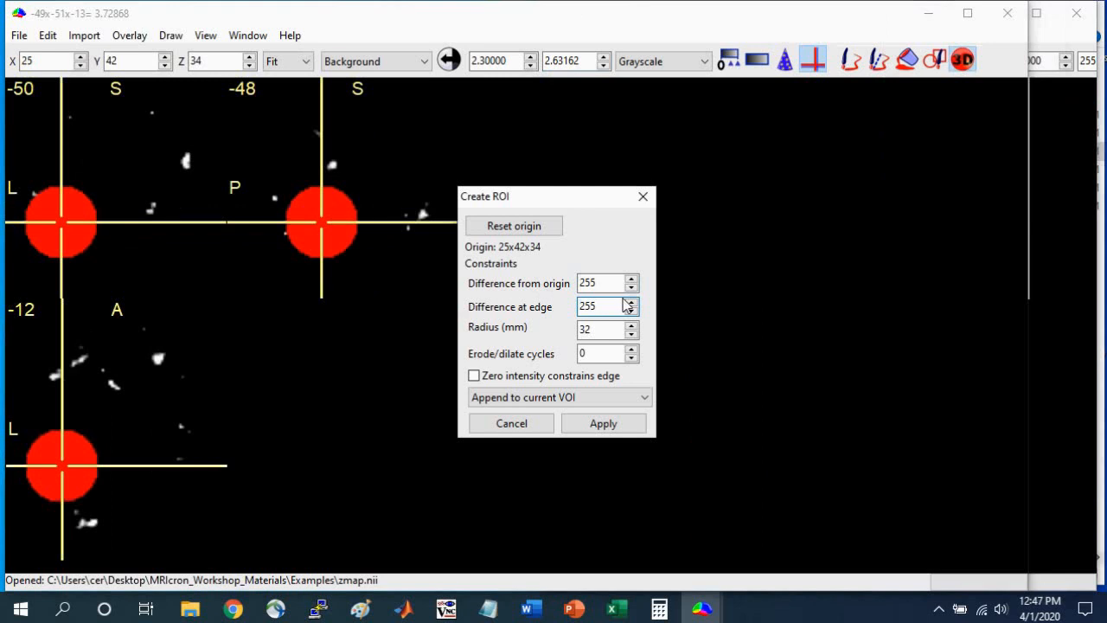
left_click(474, 376)
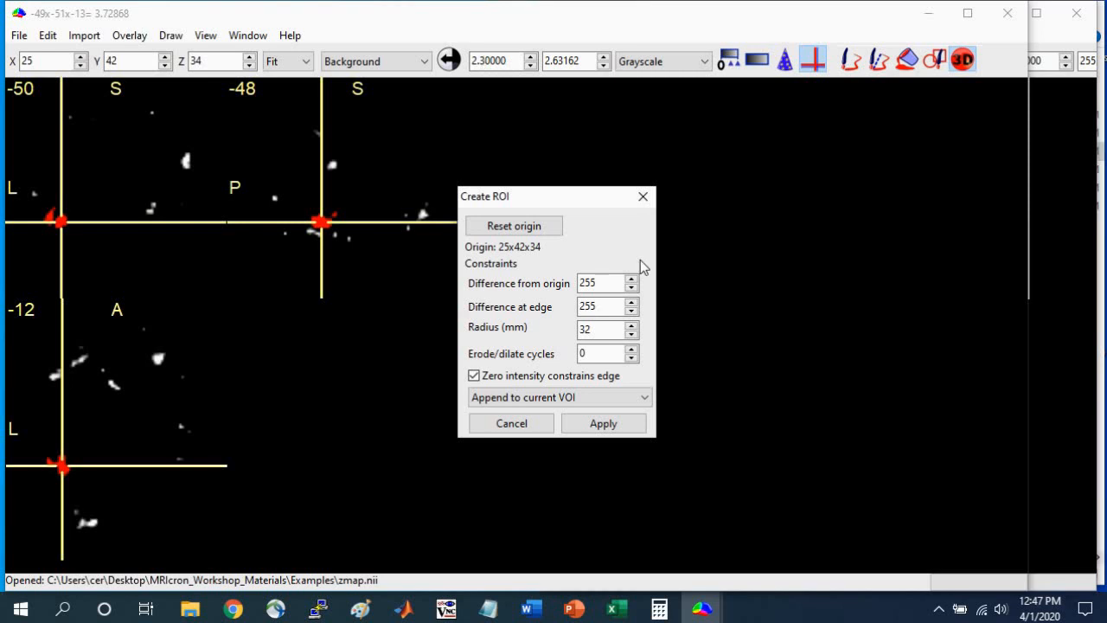
left_click(593, 331)
left_click(610, 423)
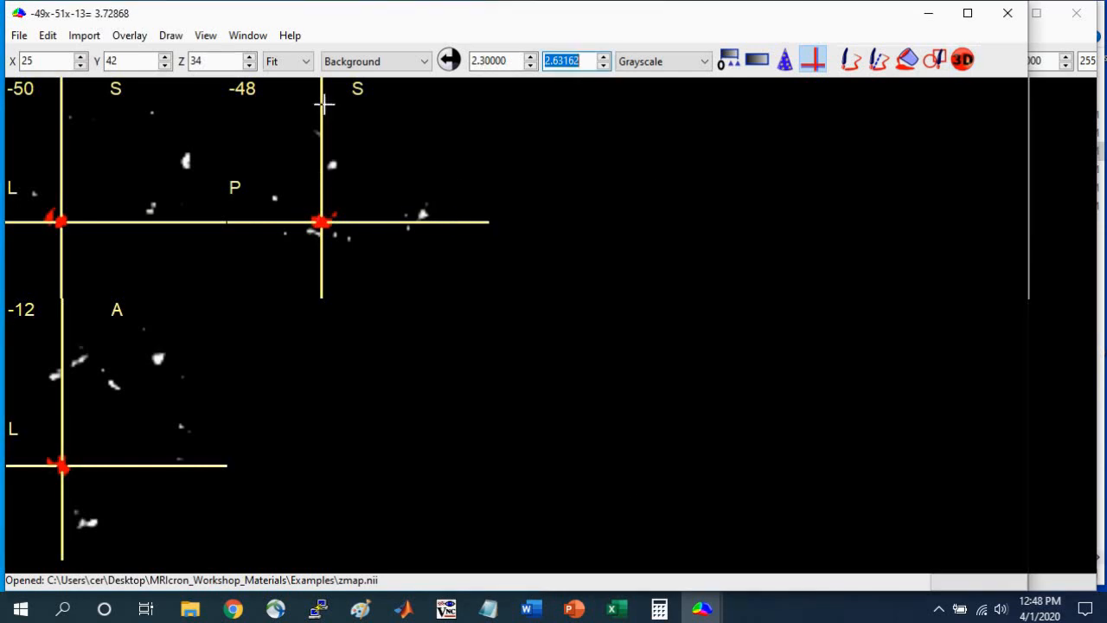
Save the drawn VOI in the Examples folder as a NIfTI (.nii) file named cluster.
left_click(171, 36)
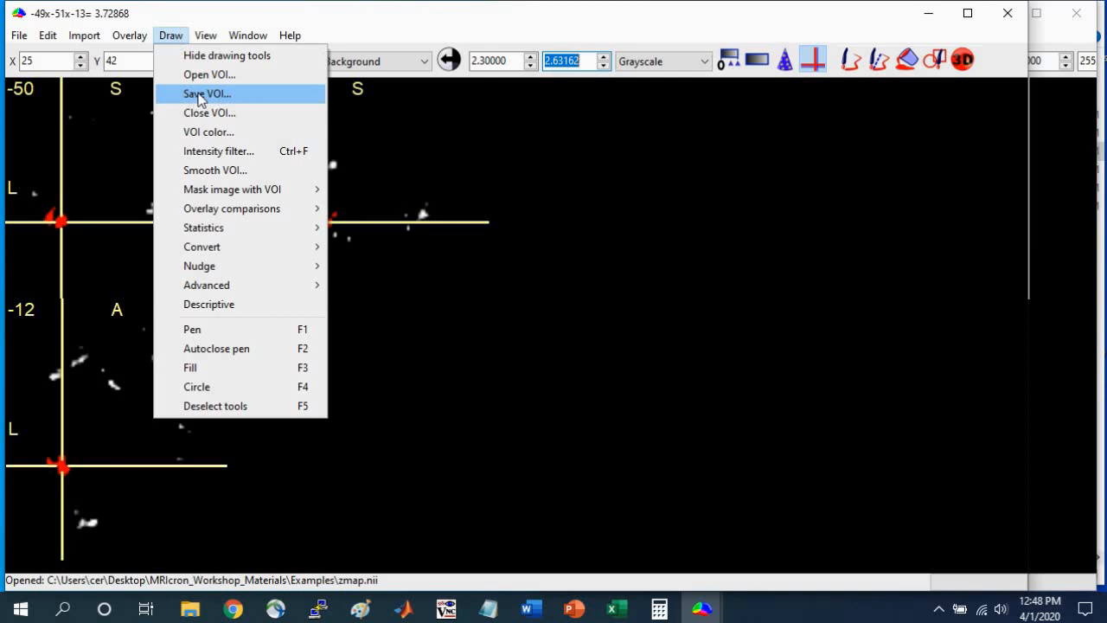
left_click(195, 95)
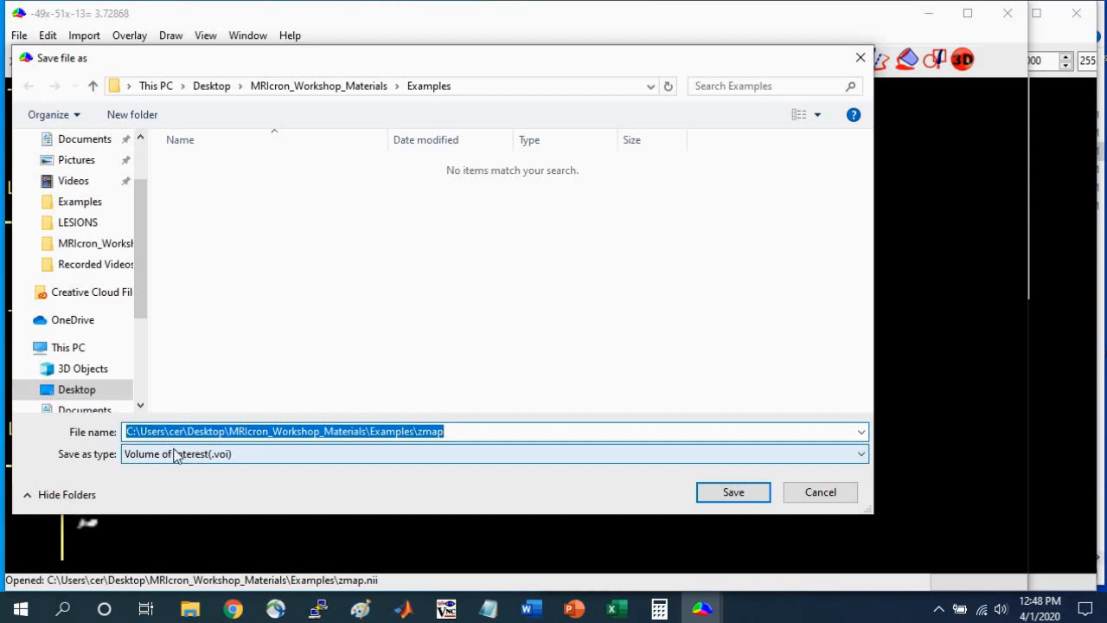
left_click(236, 456)
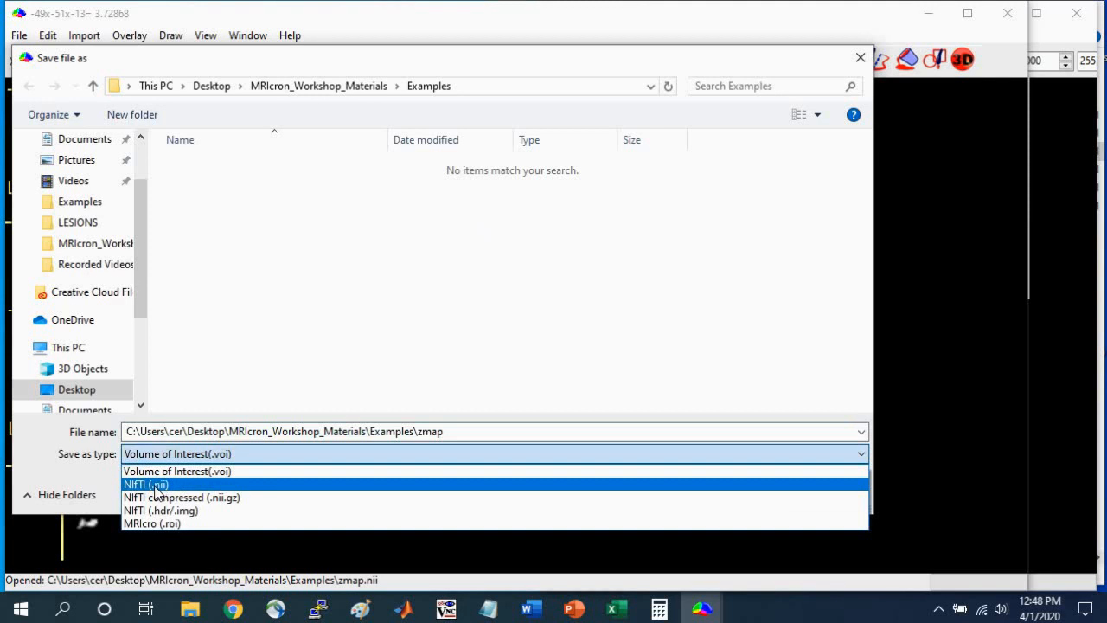
left_click(147, 484)
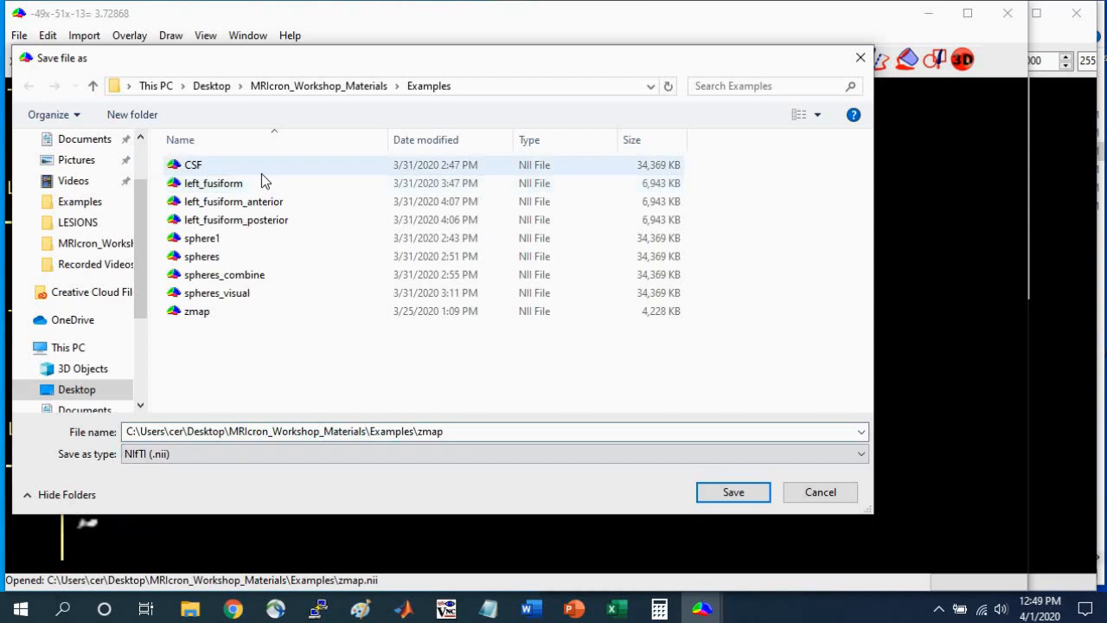
double_click(465, 434)
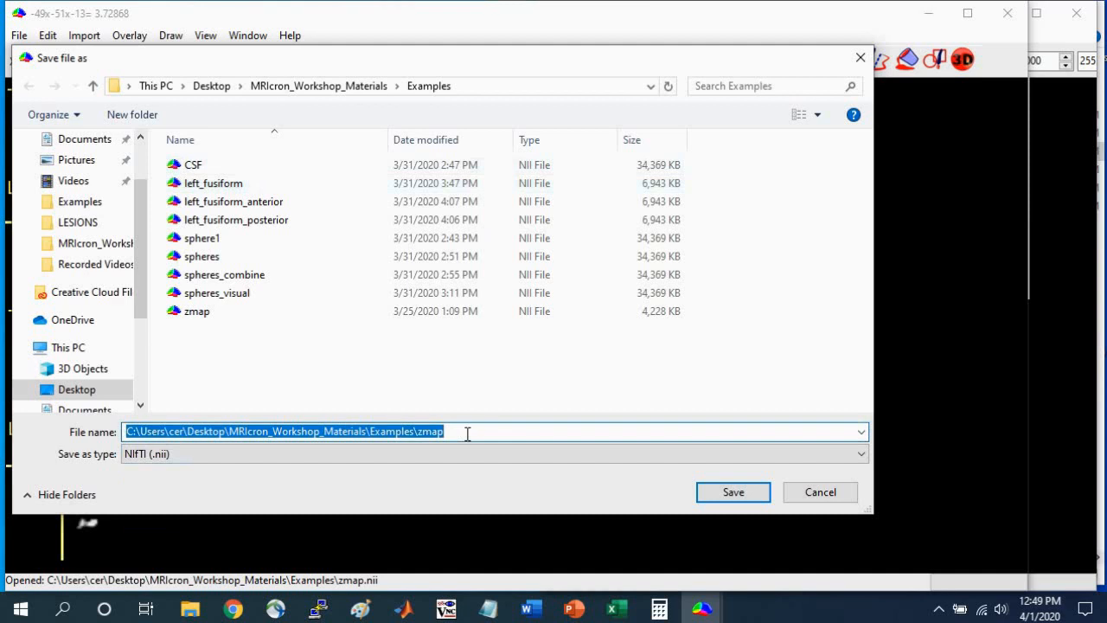
type("cluster")
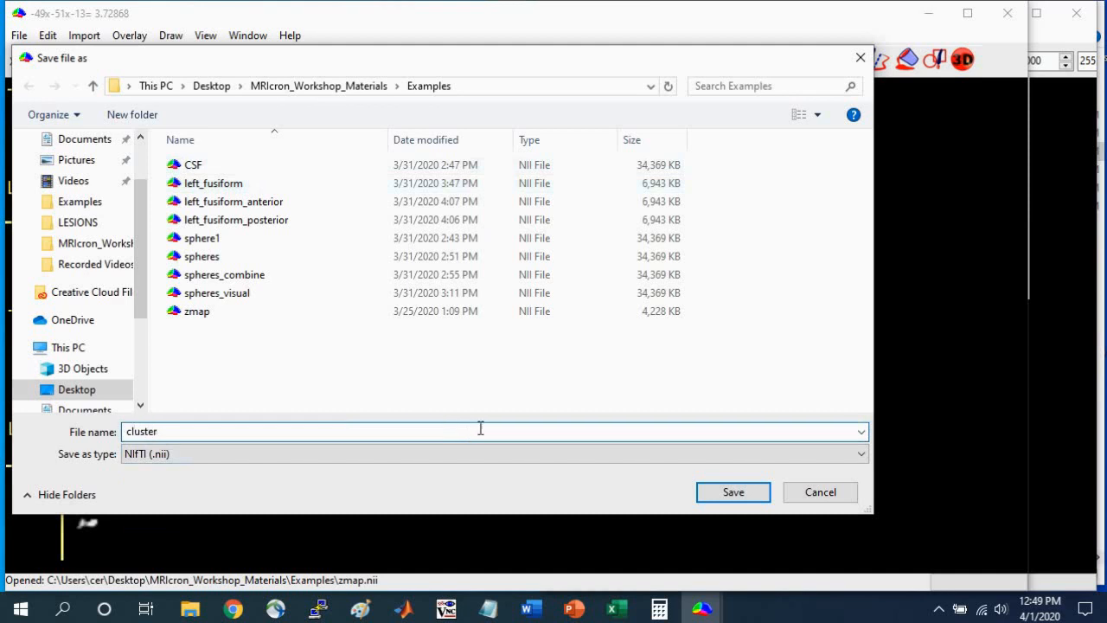
left_click(747, 495)
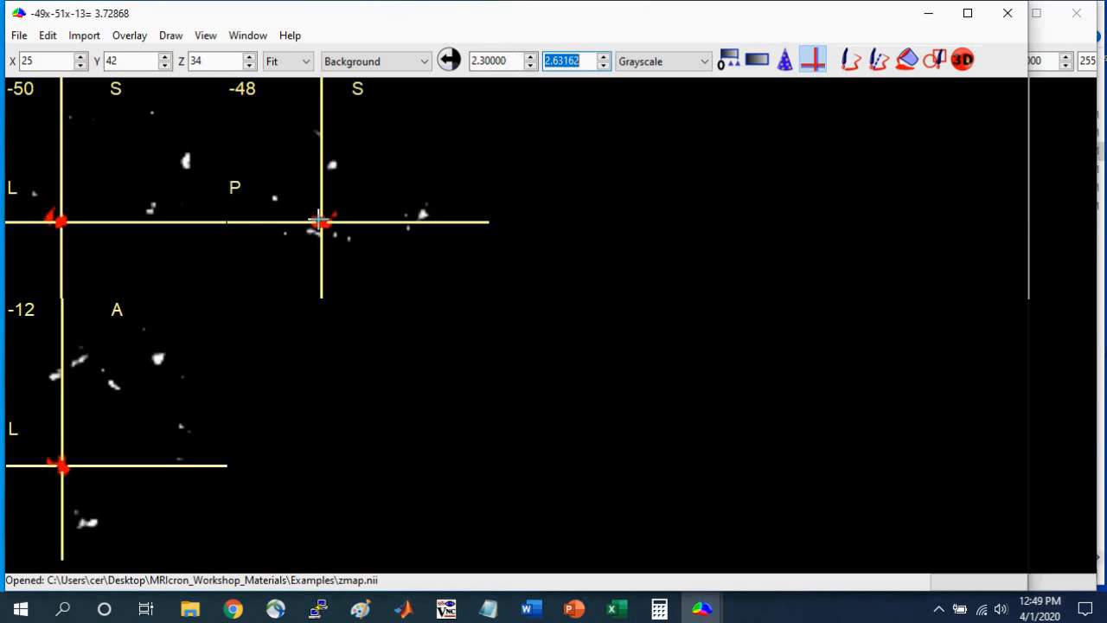
Open the ch2better.nii.gz template as background and add the cluster image as an overlay.
left_click(18, 35)
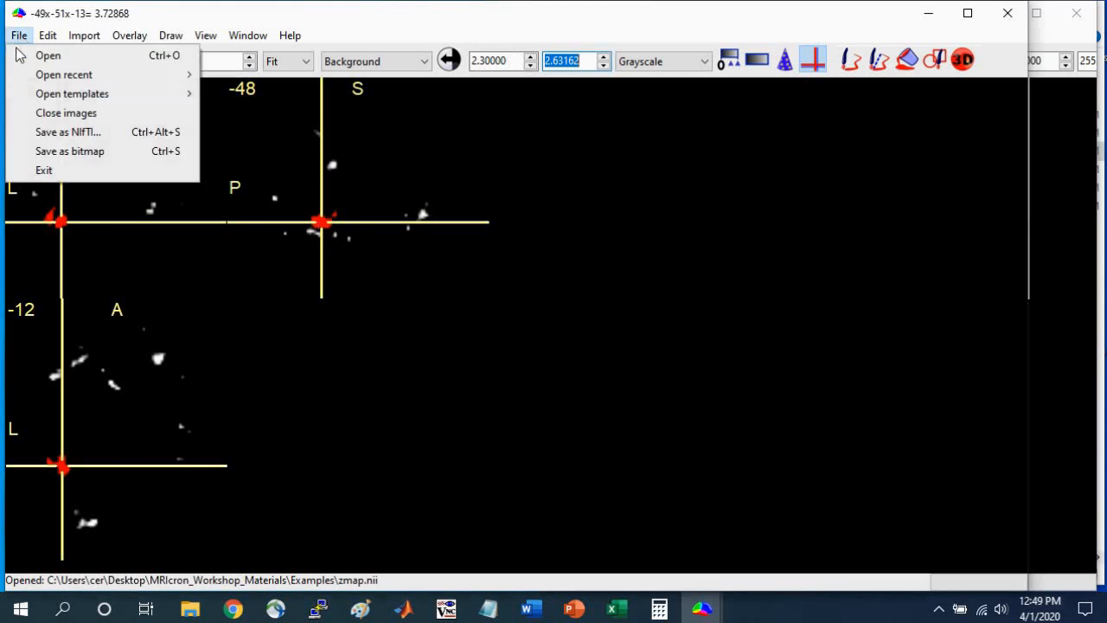
mouse_move(23, 98)
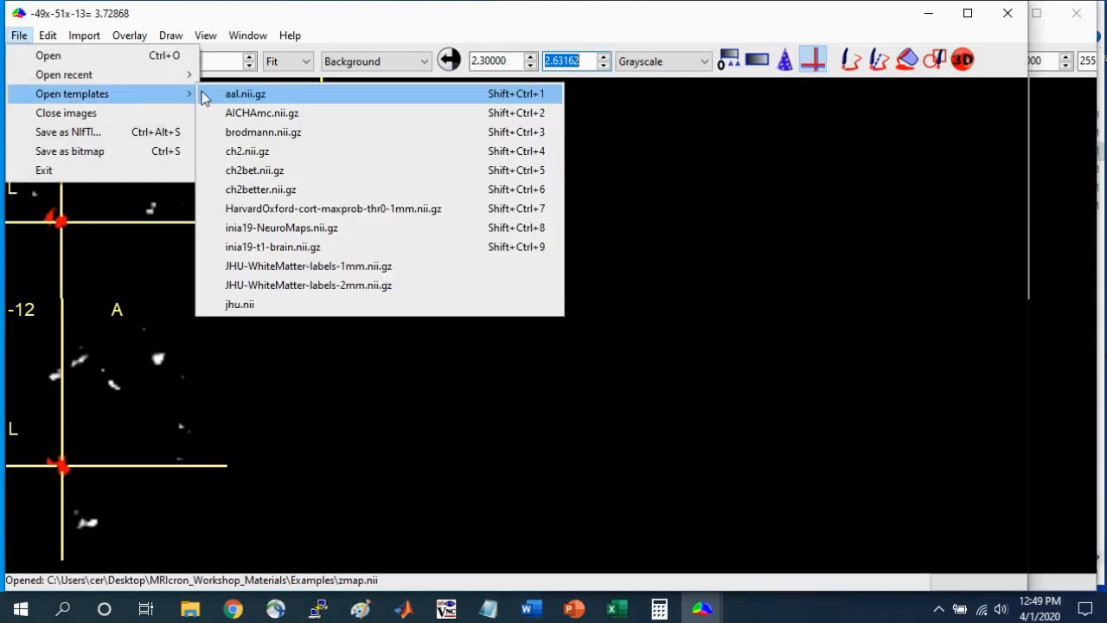
left_click(270, 198)
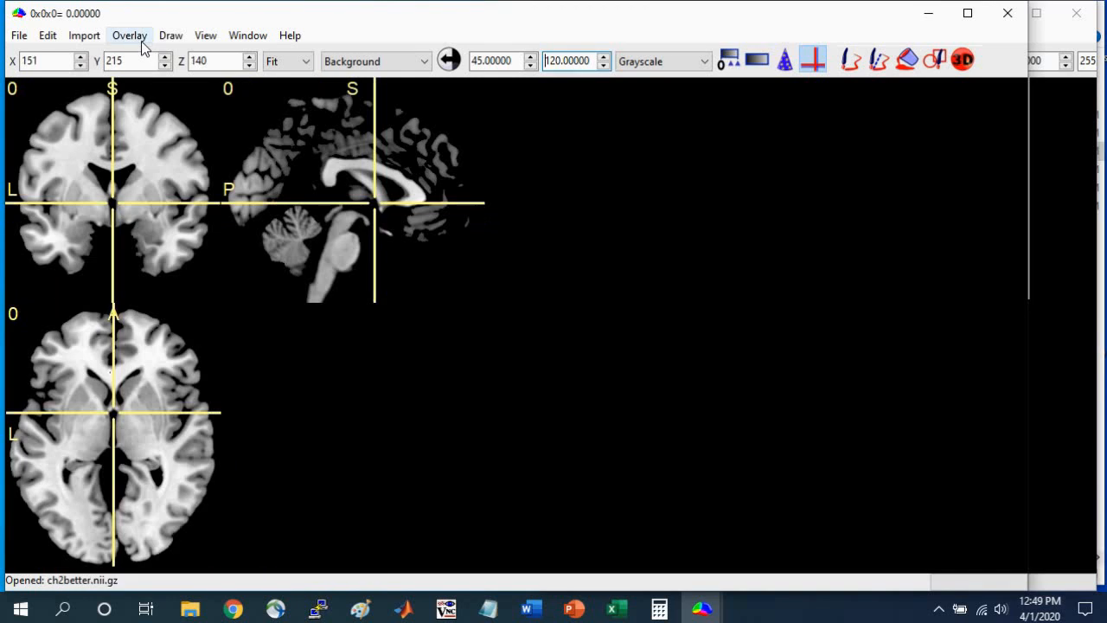
left_click(130, 36)
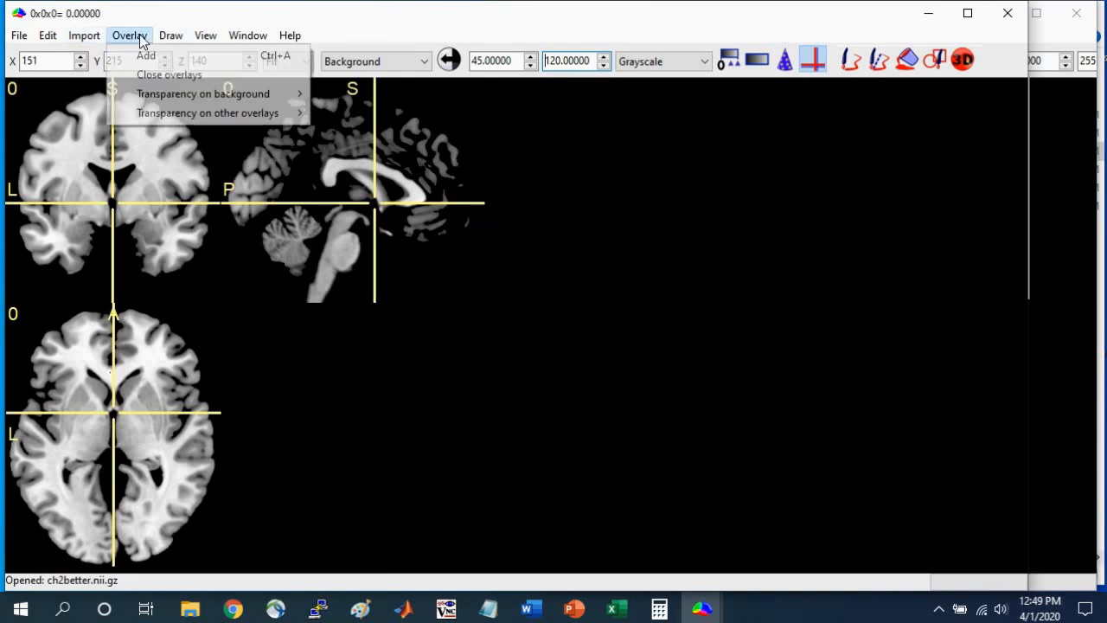
left_click(141, 51)
left_click(199, 167)
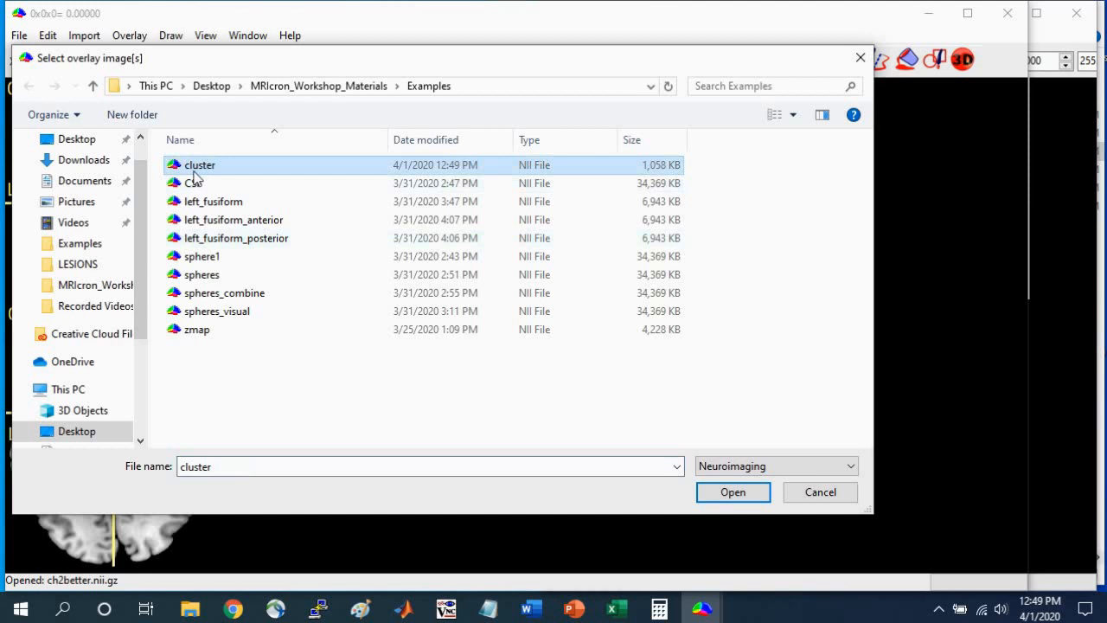
double_click(193, 170)
Autoscale the cluster overlay's intensity range and place the crosshair on the cluster in the left temporal lobe.
left_click(56, 241)
left_click_drag(56, 241, 61, 222)
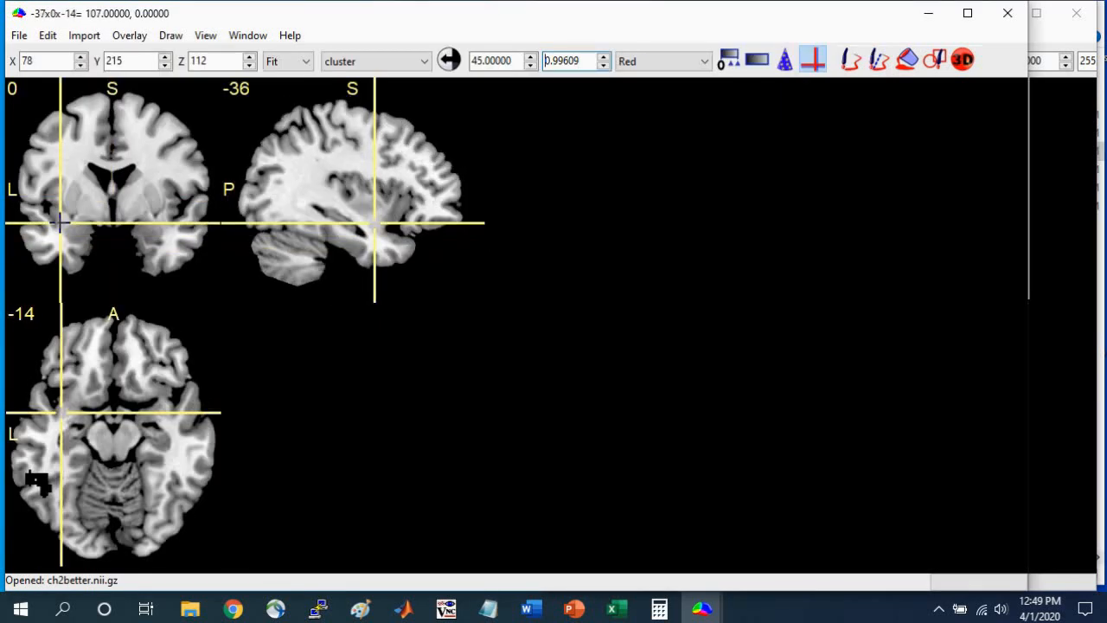
left_click(448, 61)
mouse_move(38, 221)
left_mouse_down()
mouse_move(37, 205)
mouse_move(37, 219)
left_mouse_up()
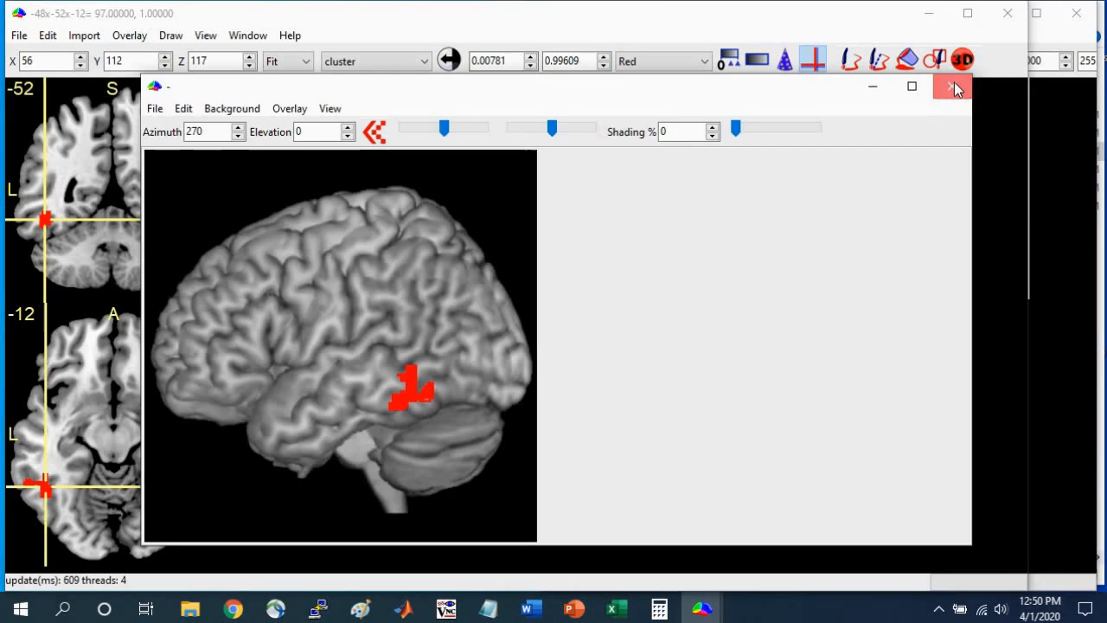
Close the 3D rendering, render the brain with the overlay again and inspect the cluster's location on the left surface.
left_click(954, 84)
left_click(251, 36)
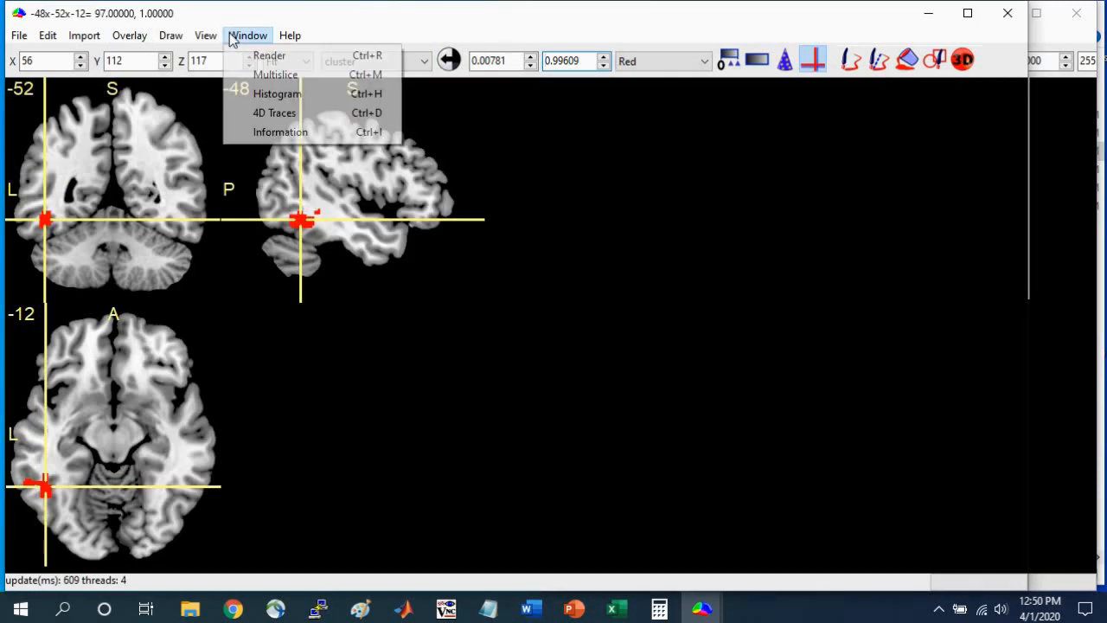
left_click(264, 55)
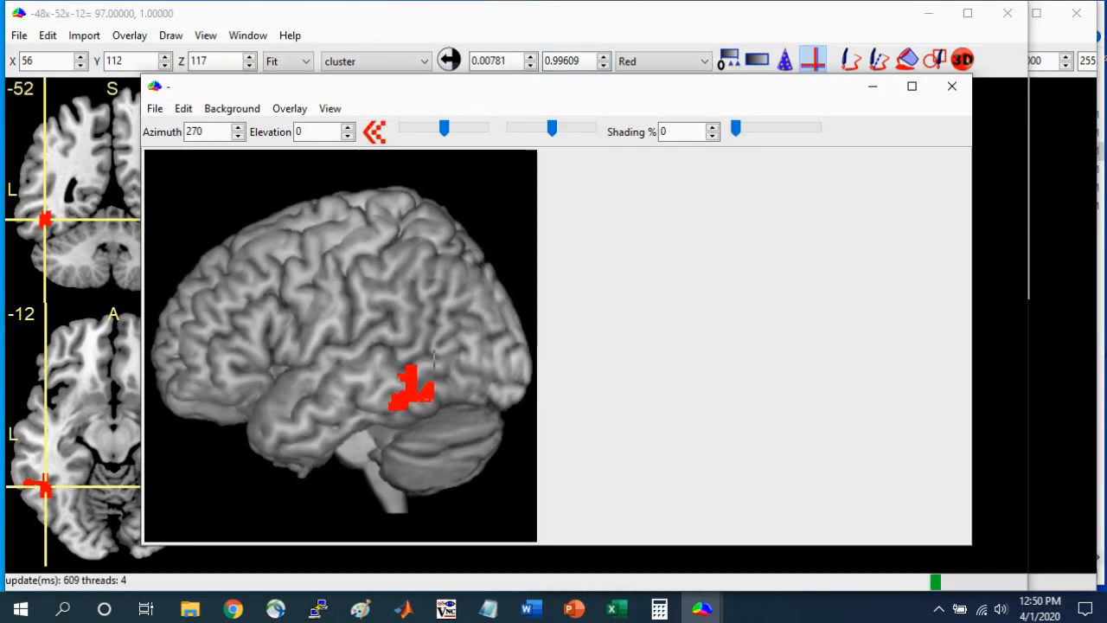
left_click(408, 393)
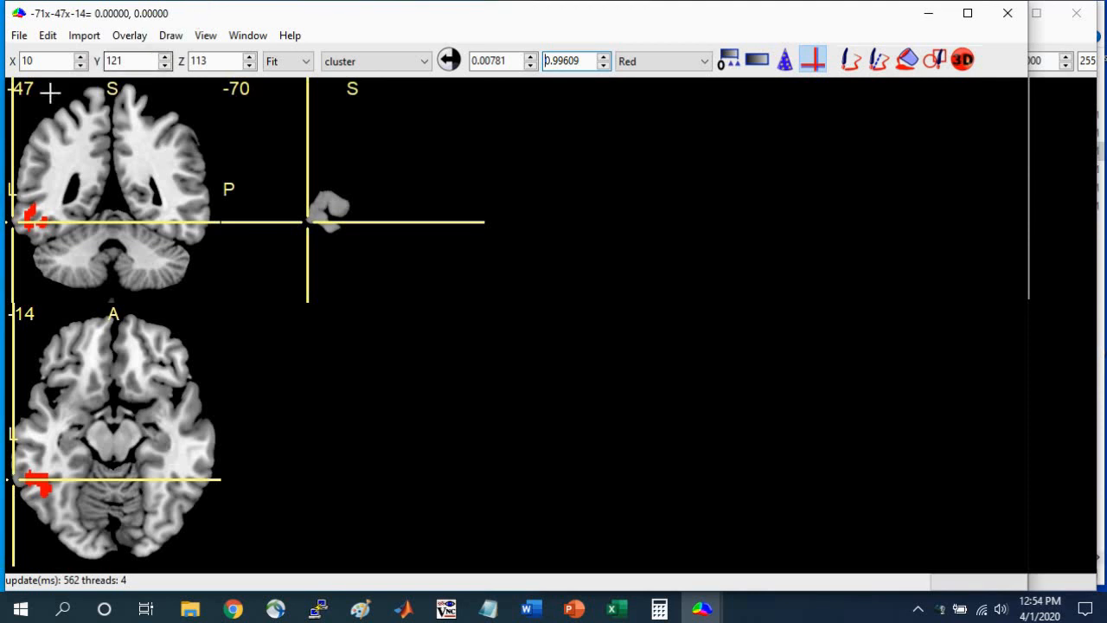
Generate the descriptive statistics for the cluster overlay and highlight the VOI row with its voxel count and volume.
left_click(130, 35)
mouse_move(171, 37)
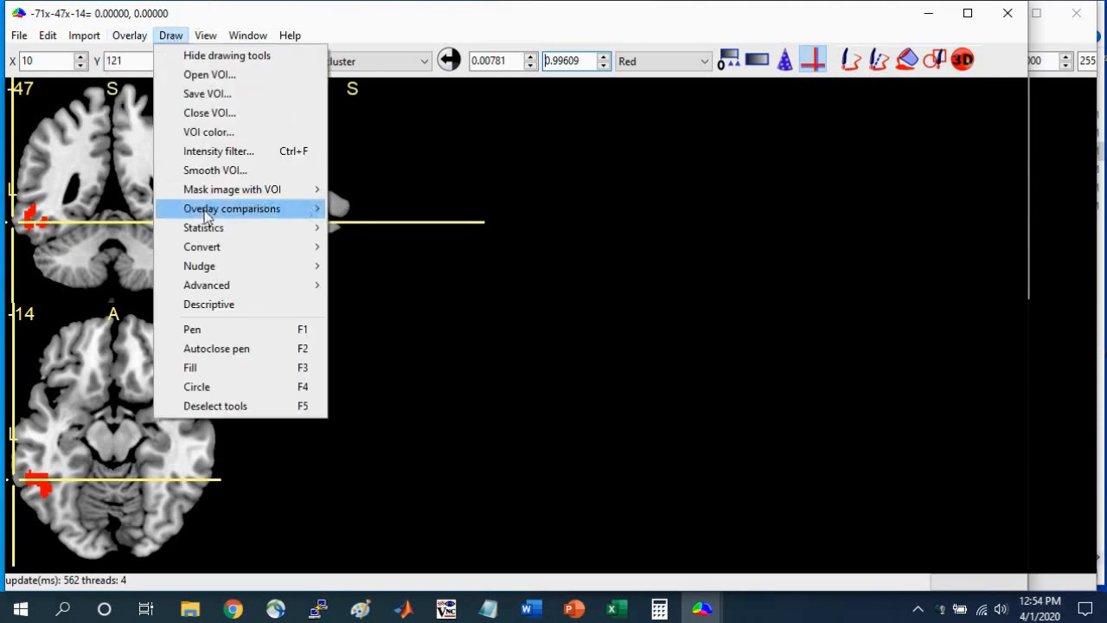
left_click(212, 306)
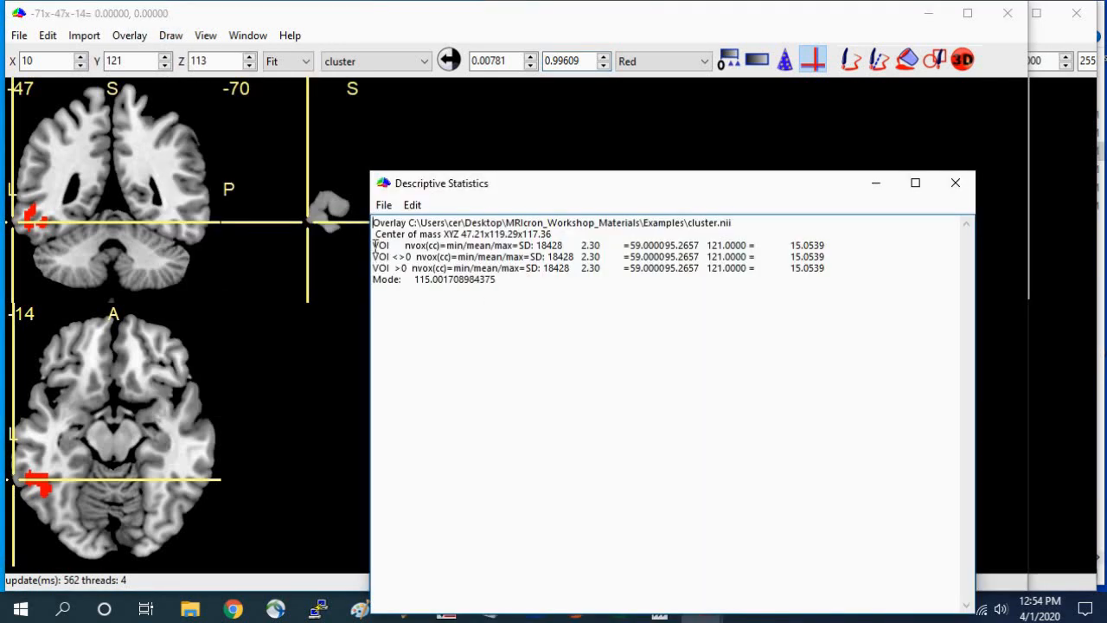
left_click_drag(375, 245, 593, 251)
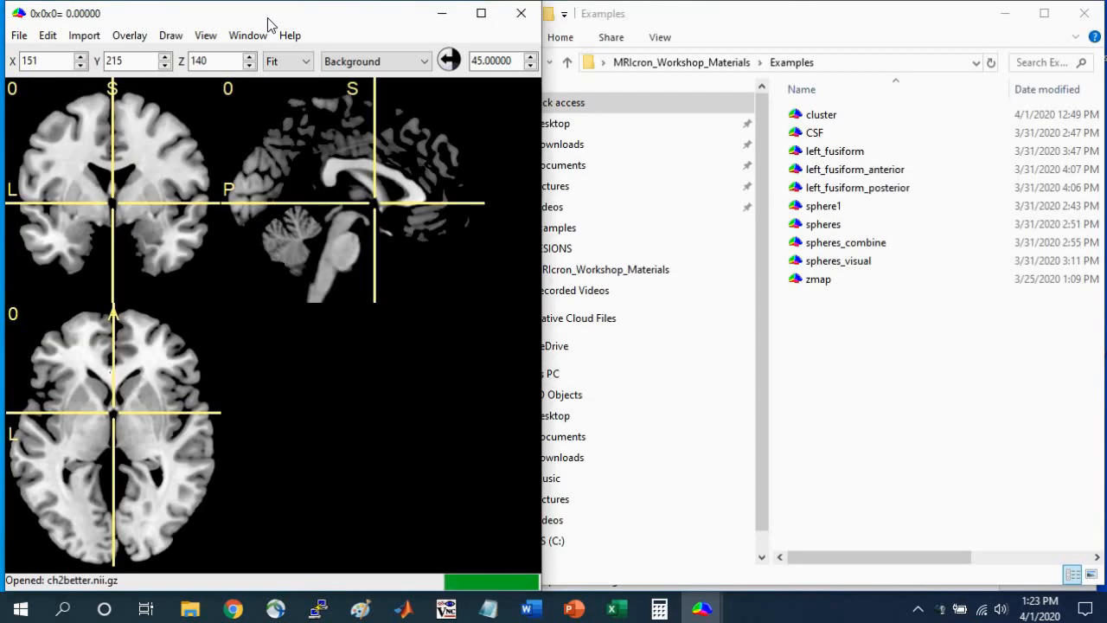
Open zmap as the background image, autoscale its contrast and widen the window to uncover the upper intensity limit.
left_click(17, 38)
left_click(35, 55)
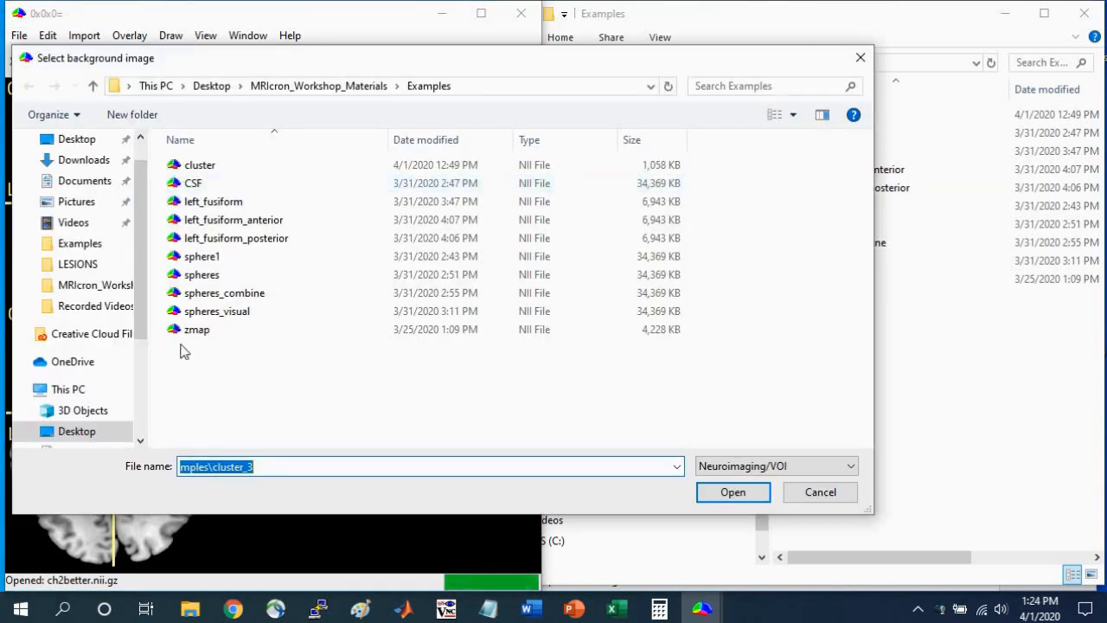
left_click(192, 329)
left_click(736, 493)
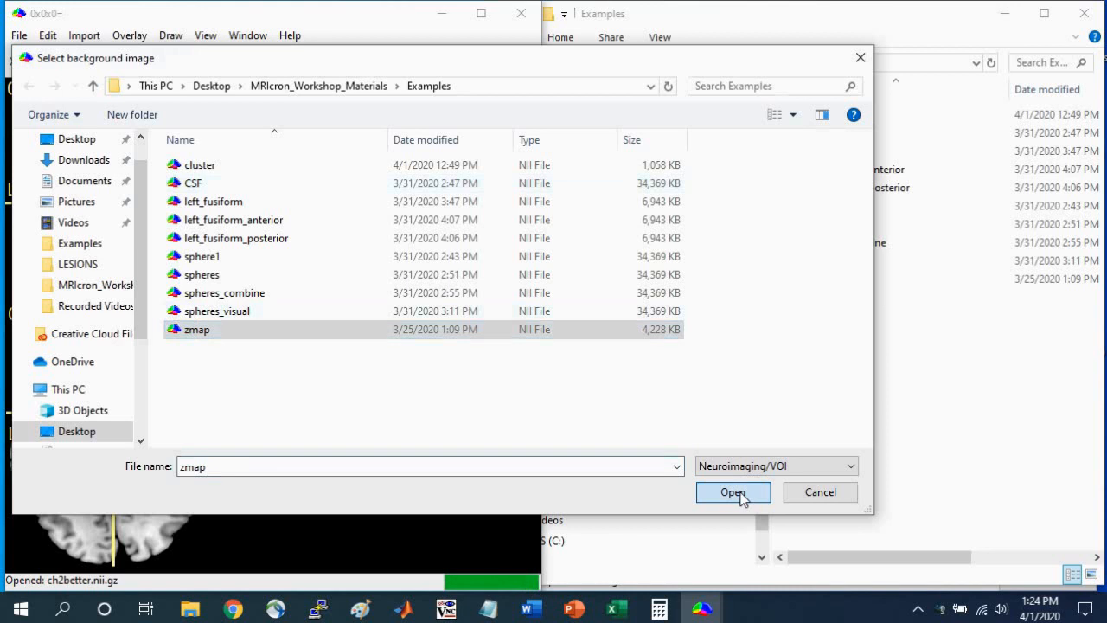
left_click(451, 62)
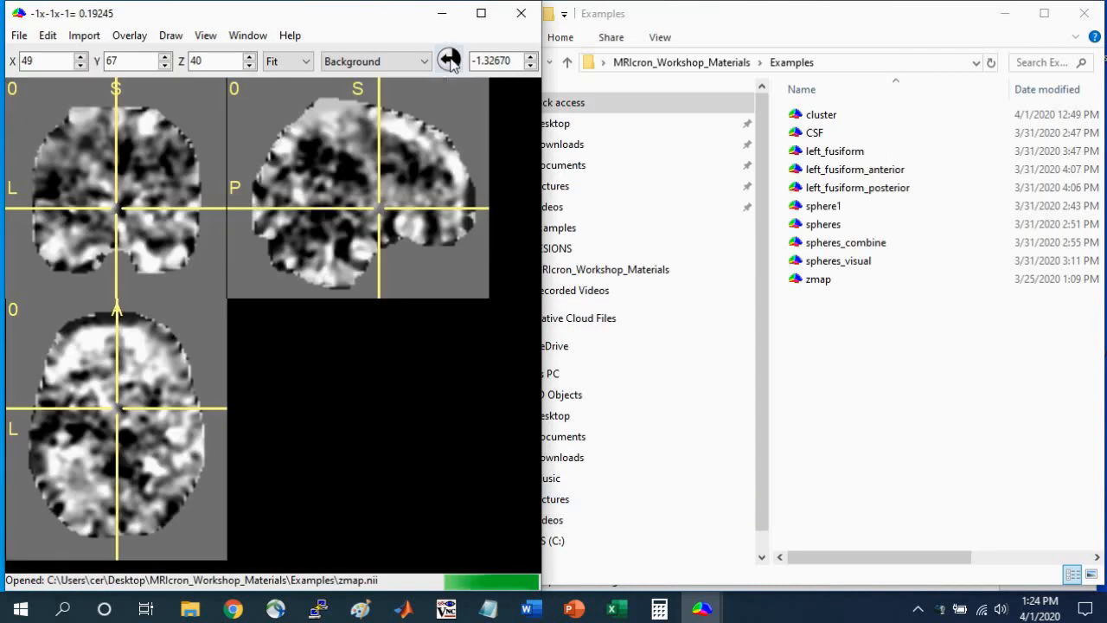
left_click(286, 142)
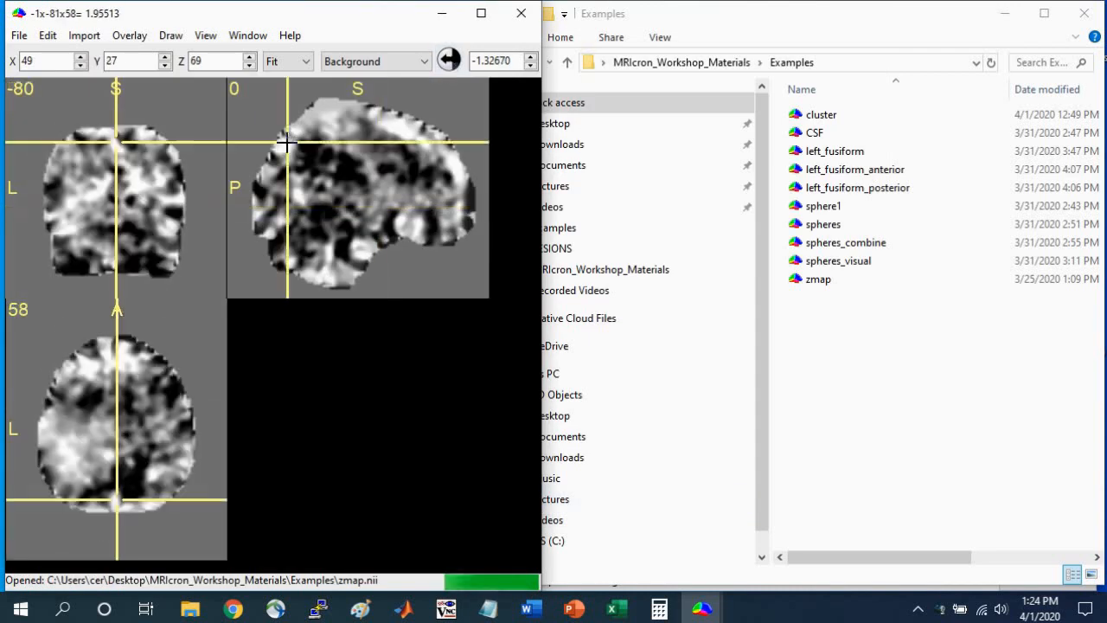
left_click_drag(546, 104, 748, 104)
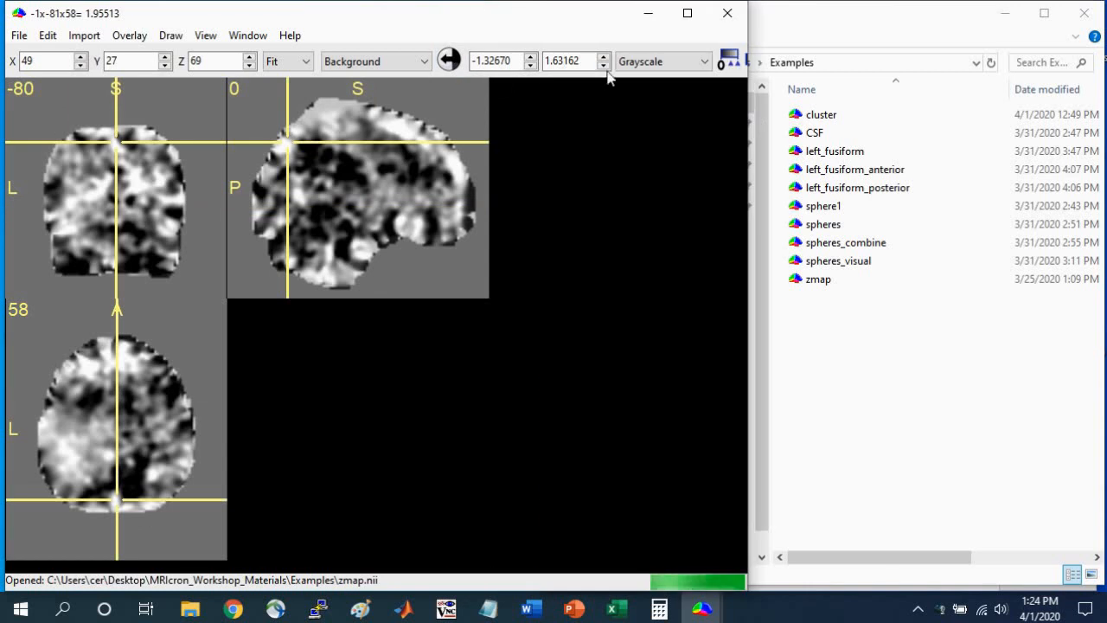
Threshold the z-map by setting both the lower and upper intensity limits of the background image to 2.3.
double_click(493, 60)
type("2.3")
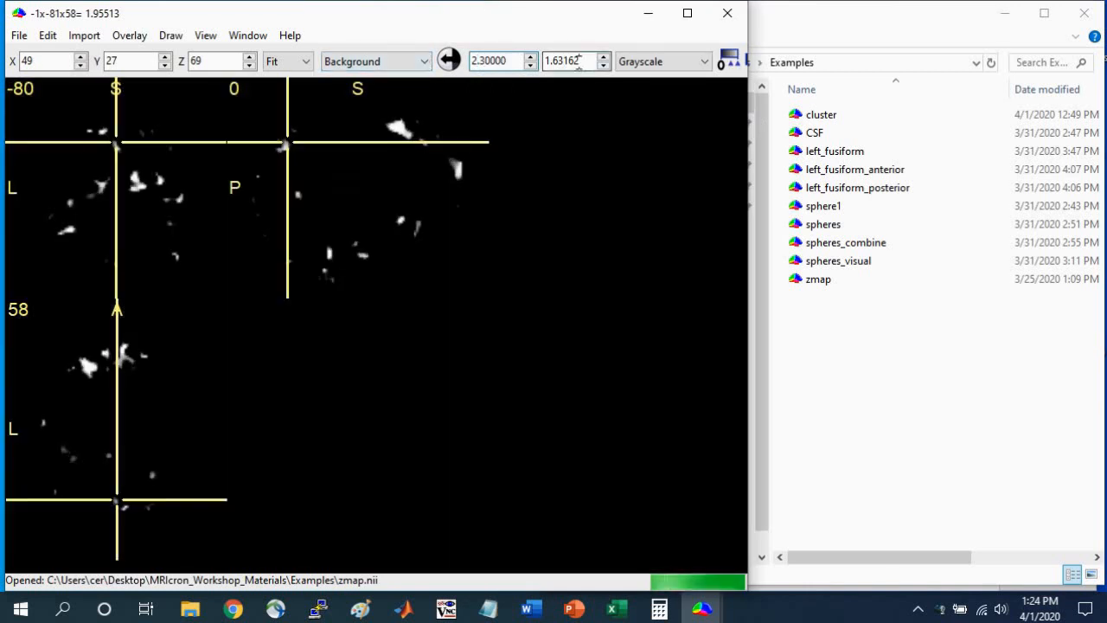
double_click(550, 63)
type("2")
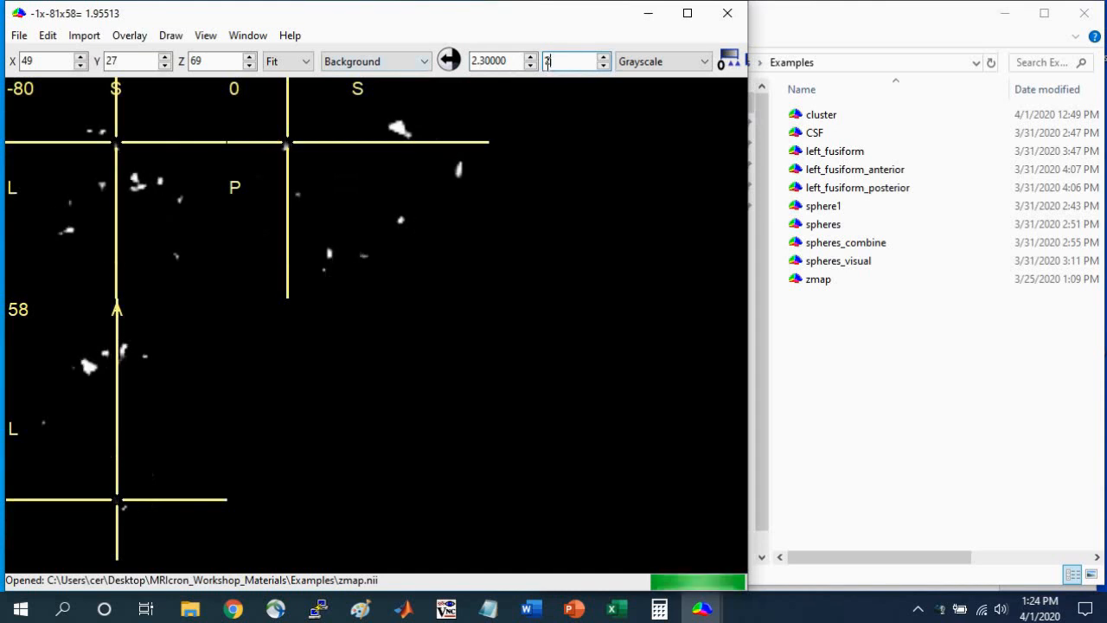
type(".3")
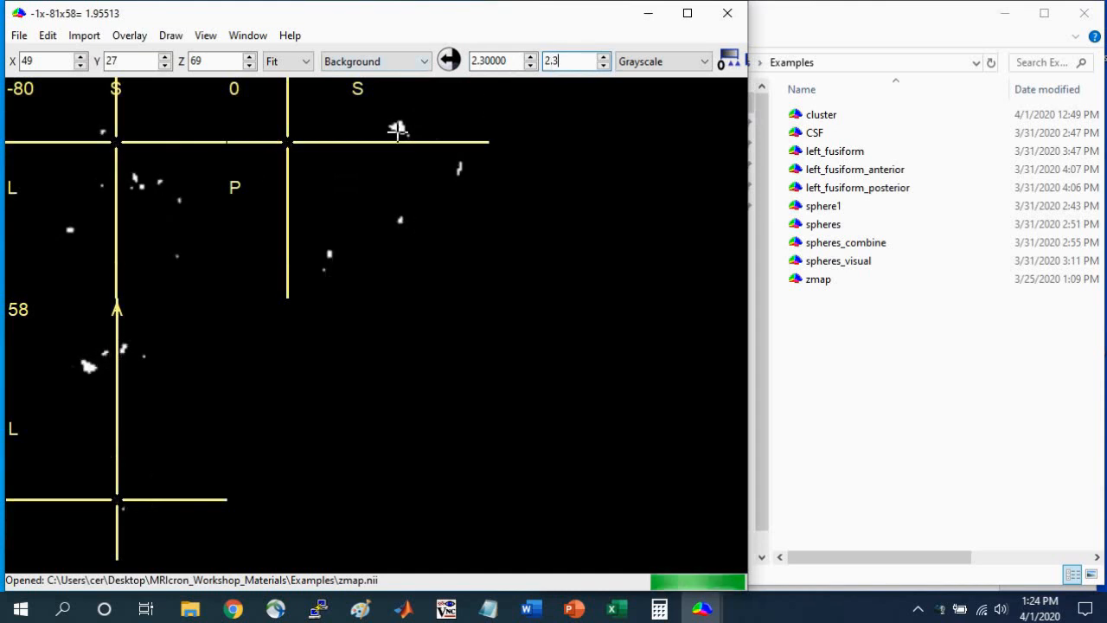
Place the crosshair on the left frontal cluster and arrange the z-map beside the AAL atlas to check the cluster's region.
left_click(82, 374)
mouse_move(702, 608)
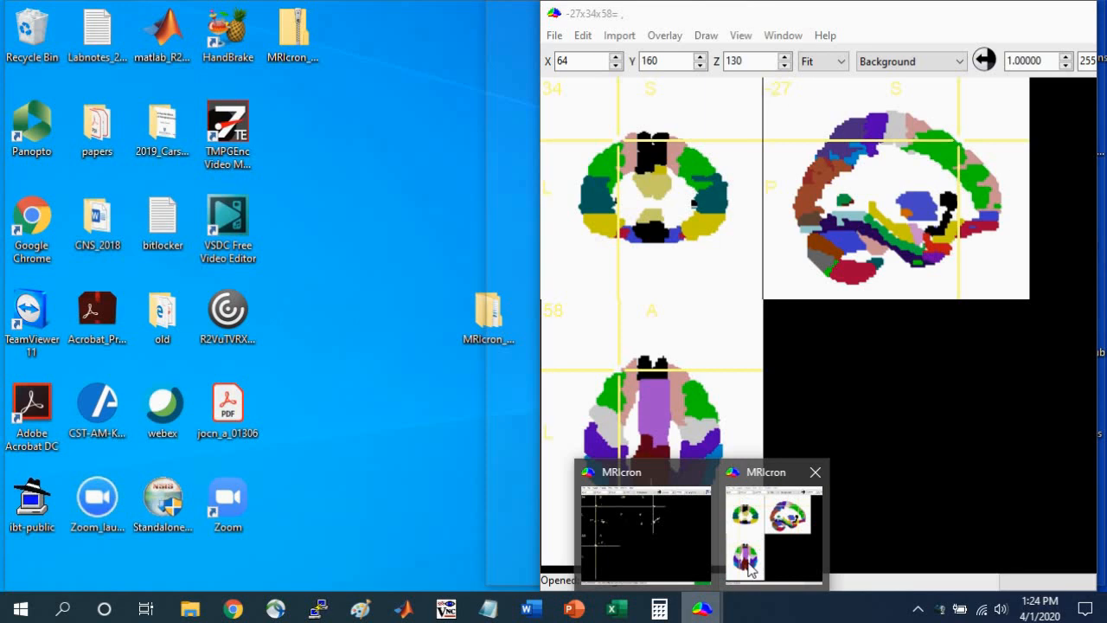
left_click(746, 523)
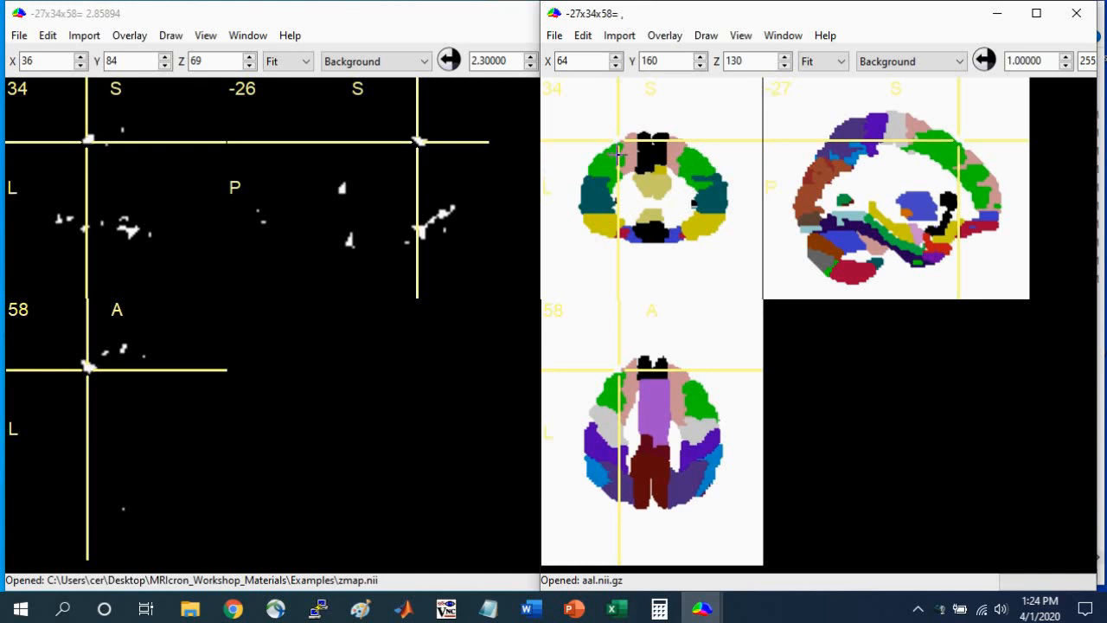
left_click(75, 378)
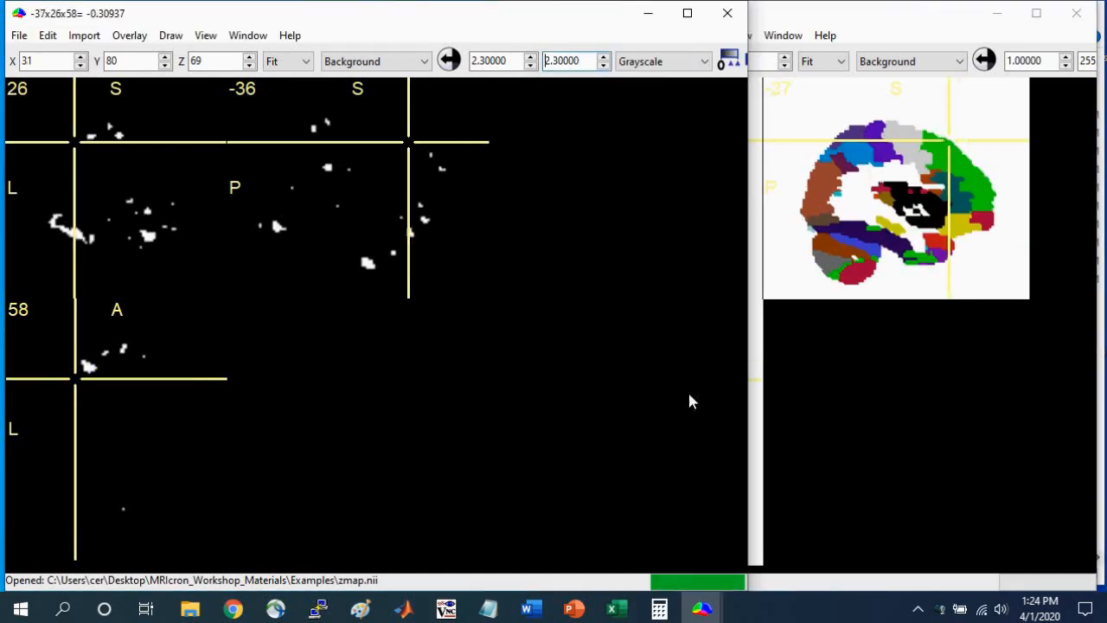
left_click_drag(751, 377, 508, 363)
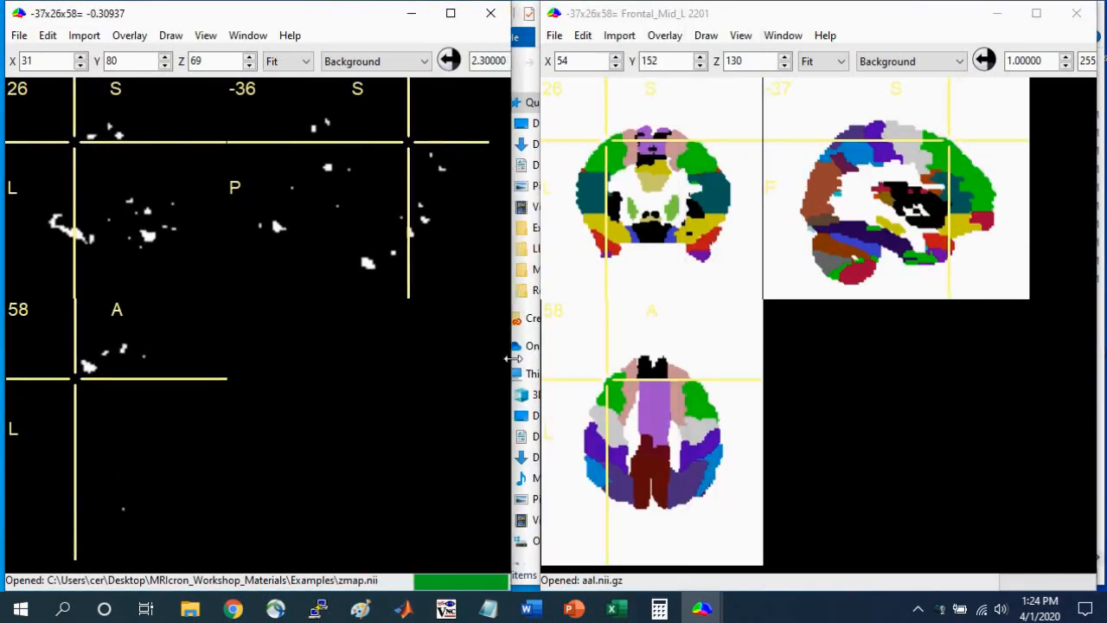
left_click(81, 365)
Move the crosshair to the left parietal area and centre it on the cluster in Parietal_Inf_L.
left_click(603, 461)
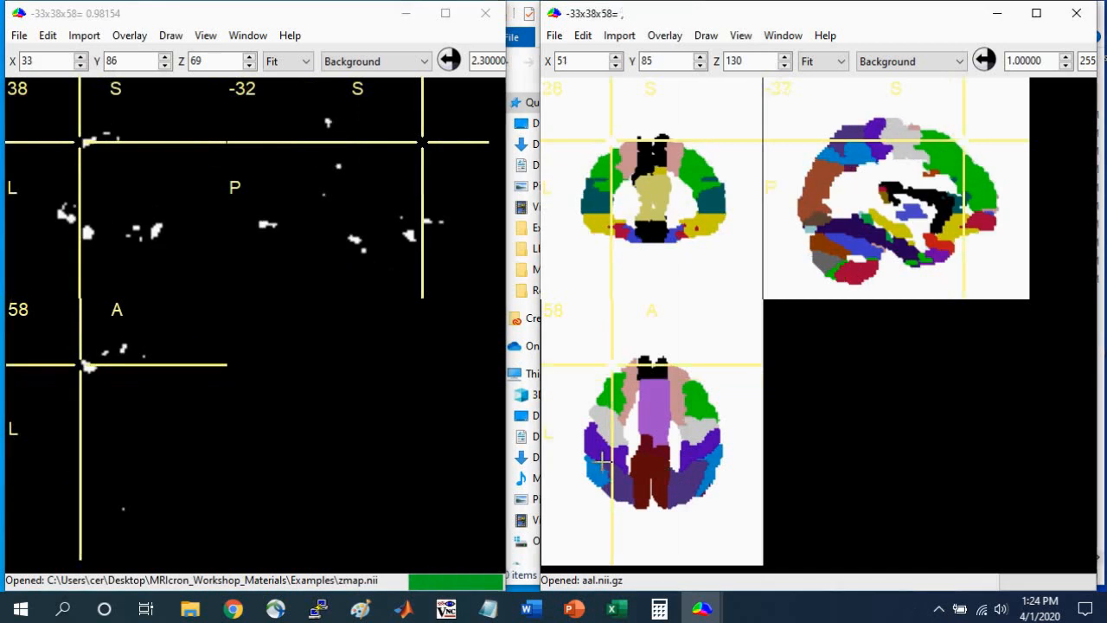
left_click(59, 163)
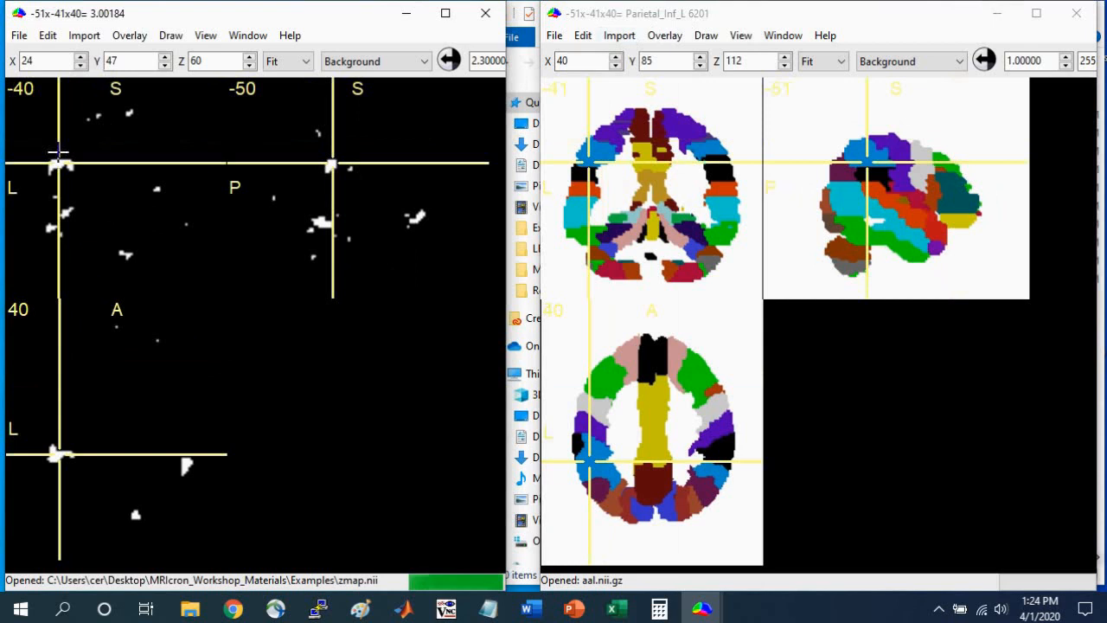
left_click(53, 163)
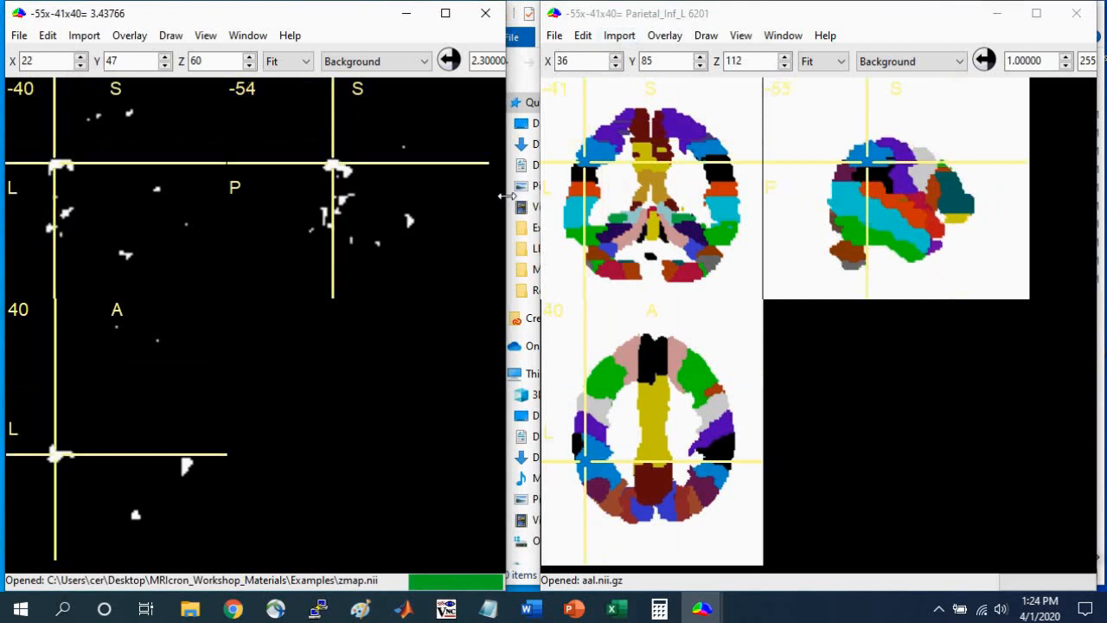
Create a 3D ROI from the parietal cluster with a 32 mm radius and zero intensity constraining the edge, appended to the current VOI.
left_click_drag(506, 197, 1053, 205)
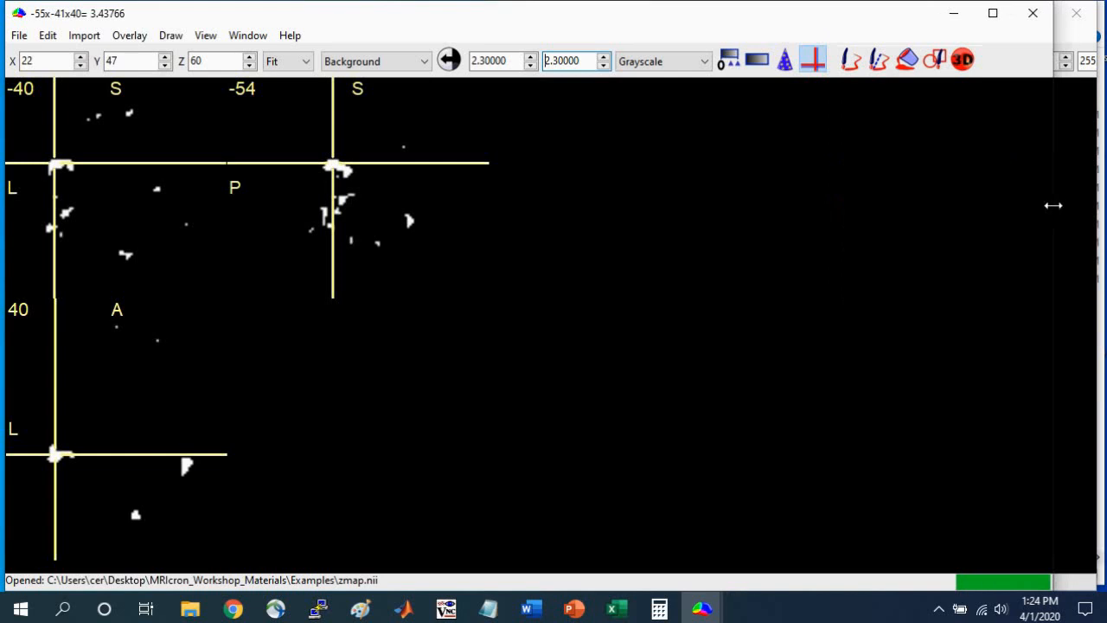
left_click(962, 60)
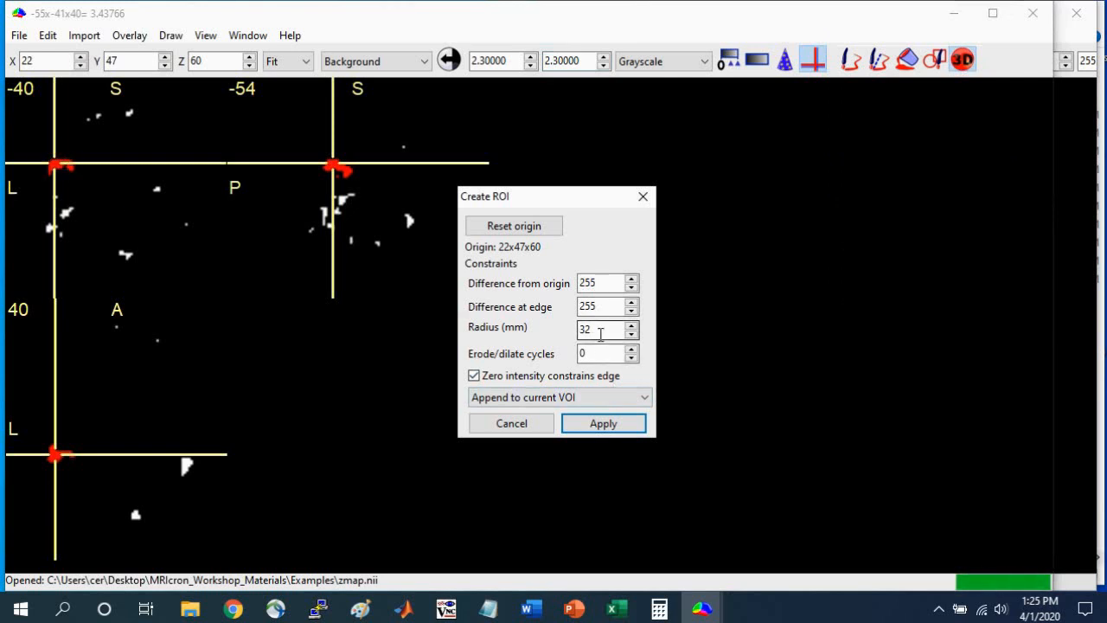
left_click(604, 422)
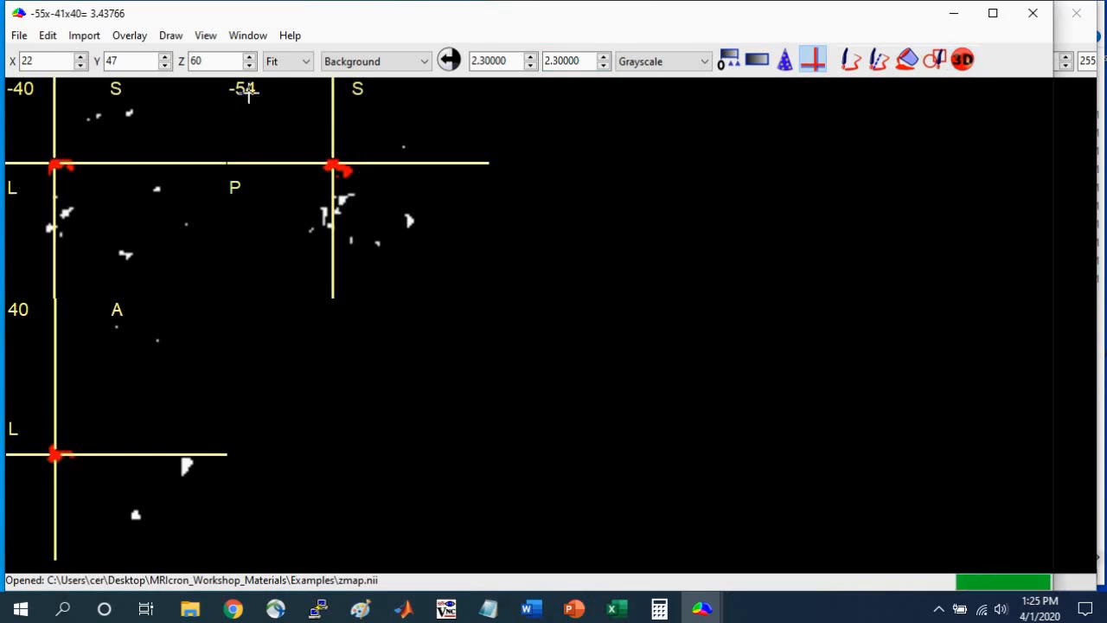
Save the VOI in the Examples folder as cluster2 in NIfTI (.nii) format.
left_click(171, 35)
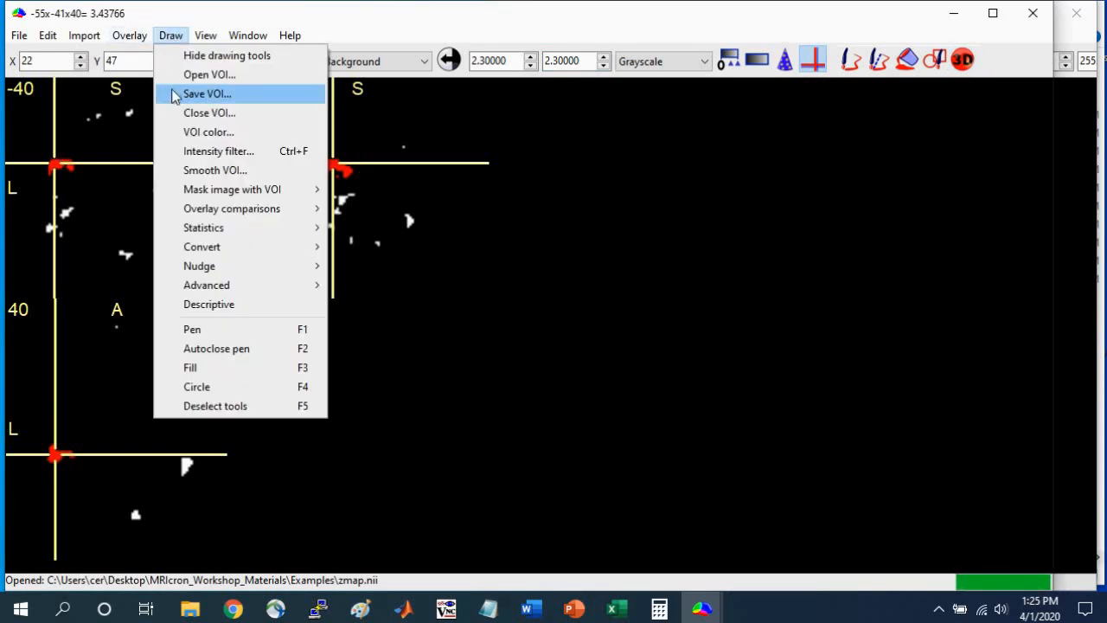
left_click(195, 94)
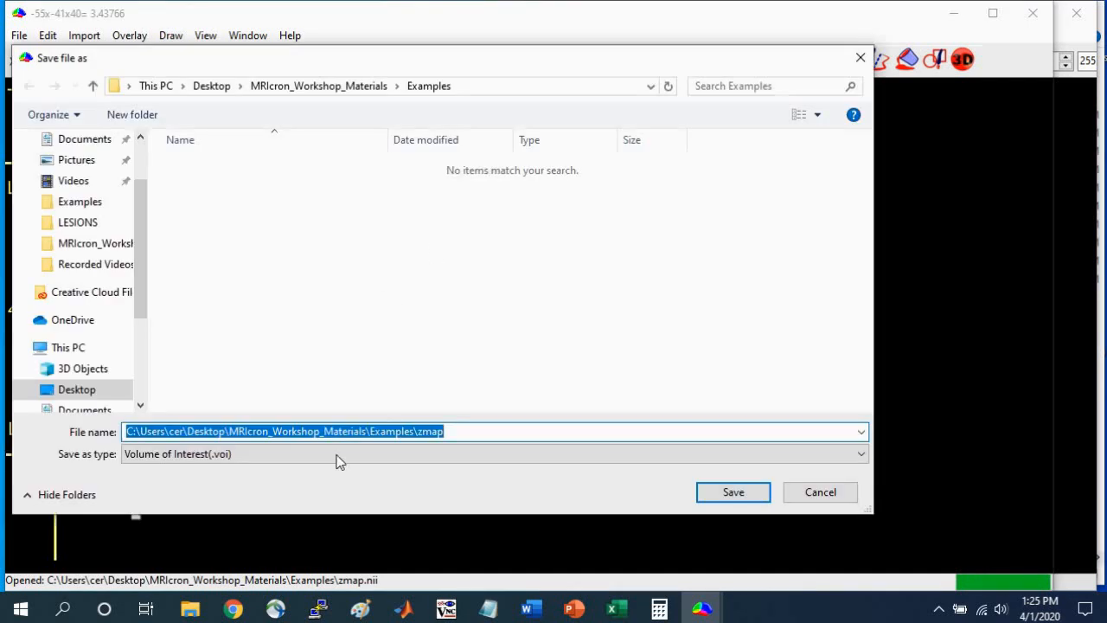
left_click(249, 454)
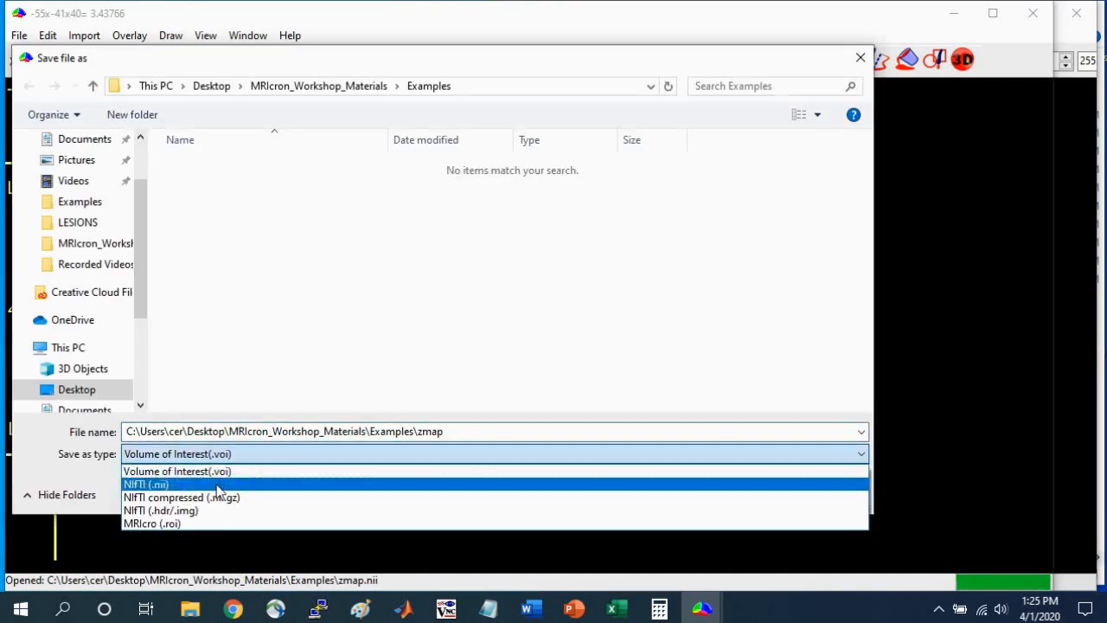
left_click(217, 485)
left_click(454, 434)
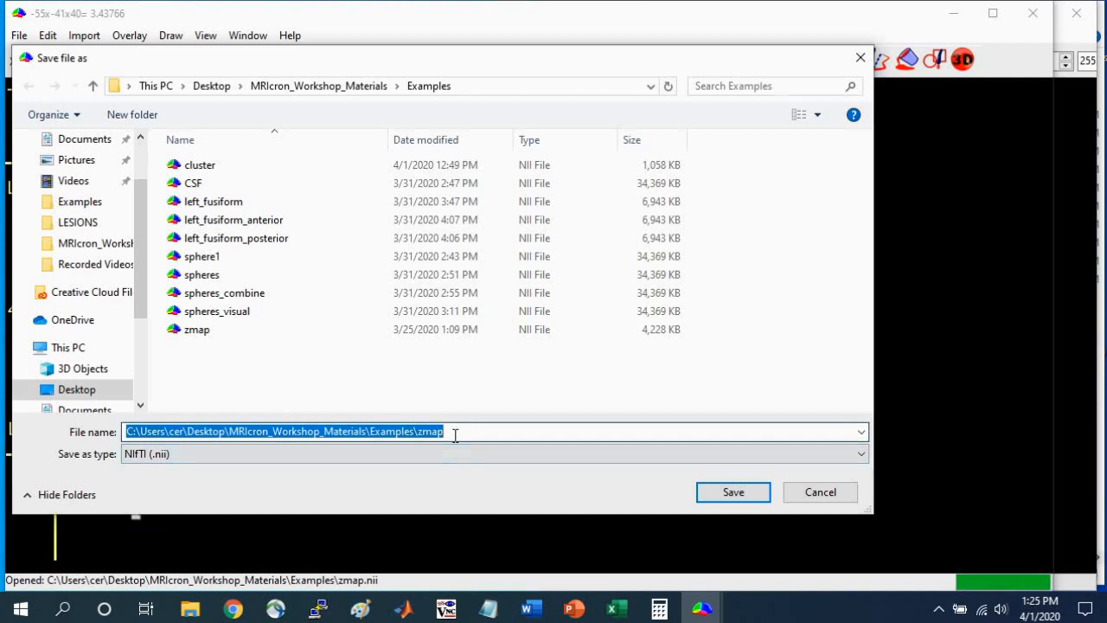
type("cluster2")
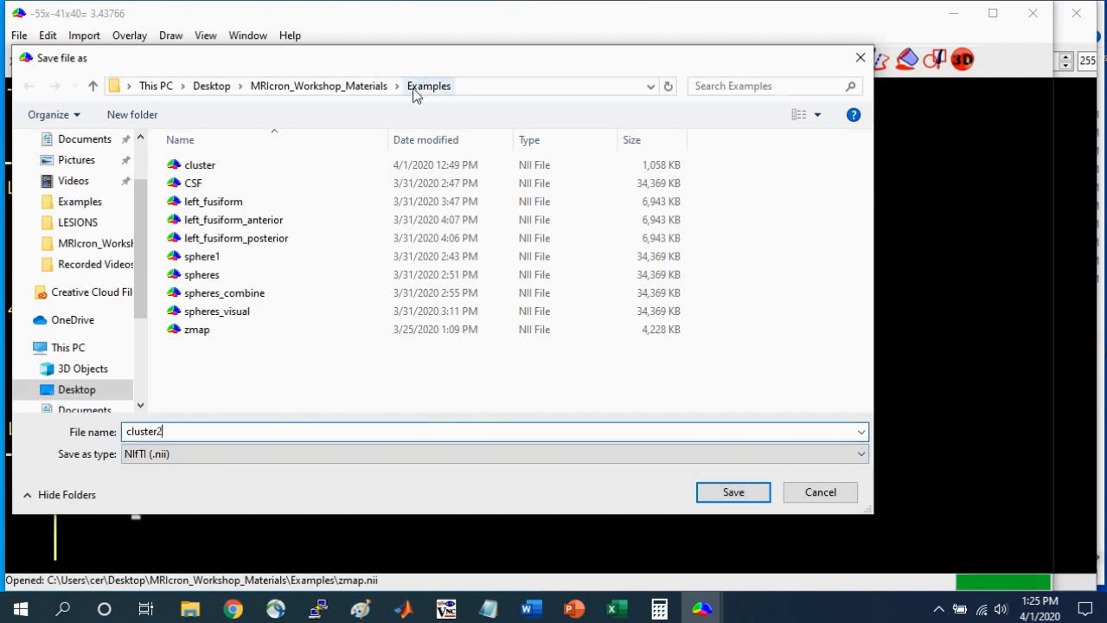
left_click(747, 496)
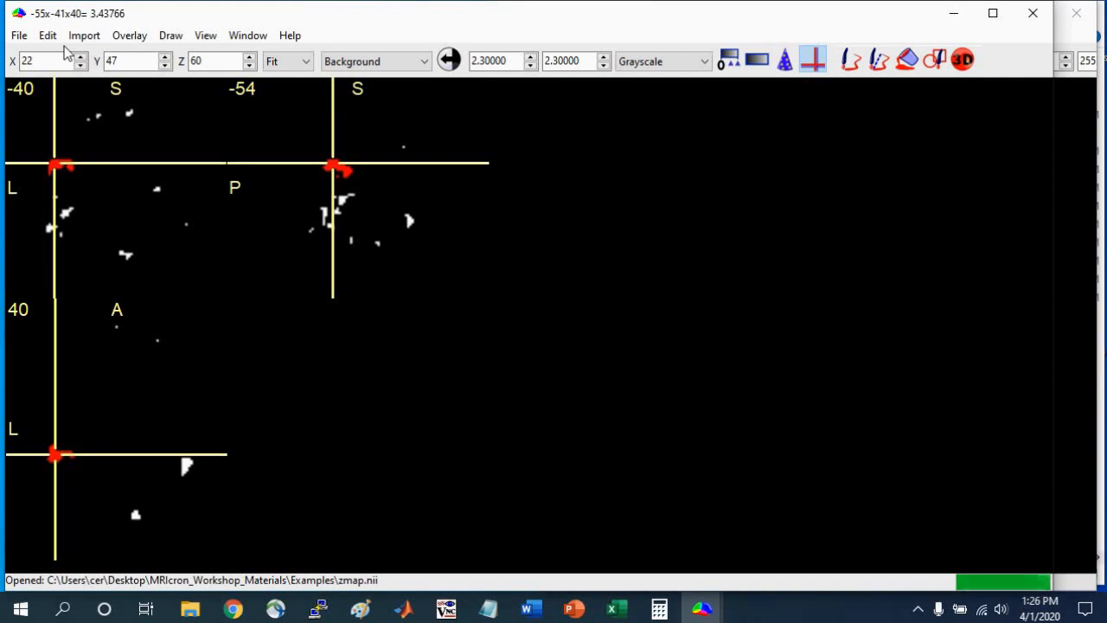
Create an overlap image from the neuroimaging files cluster and cluster2 in the Examples folder.
left_click(247, 36)
left_click(374, 9)
left_click(170, 36)
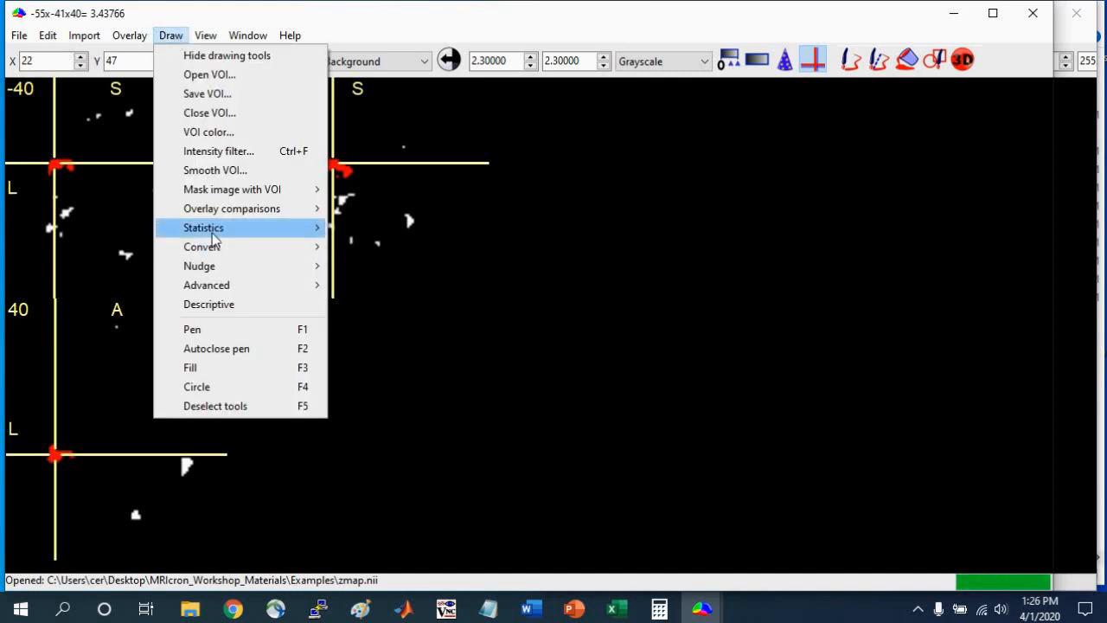
mouse_move(213, 232)
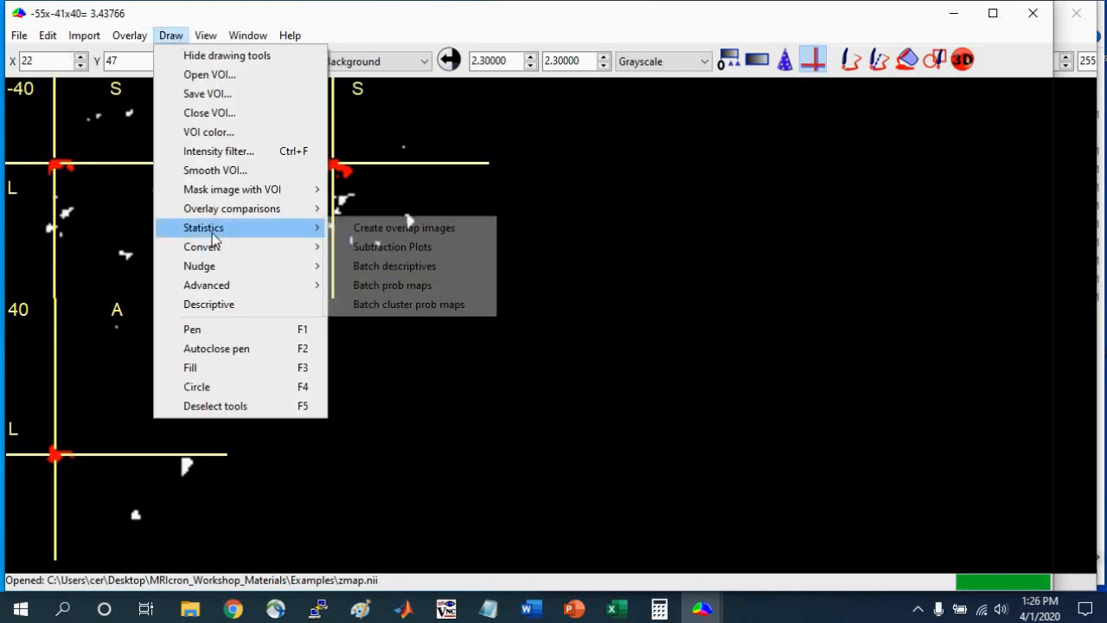
left_click(393, 232)
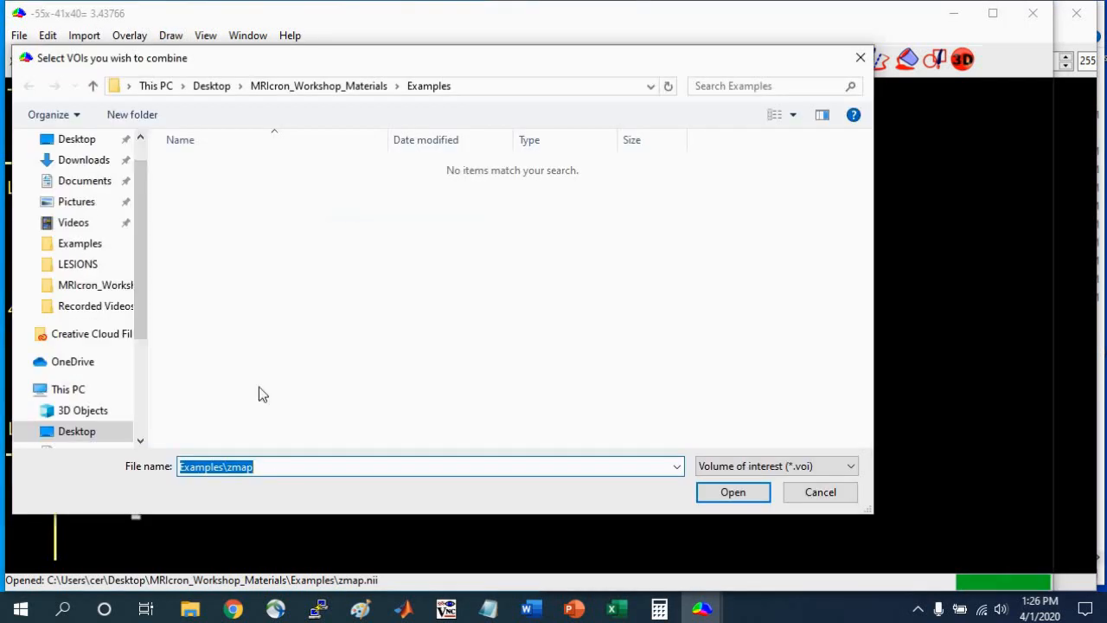
left_click(792, 466)
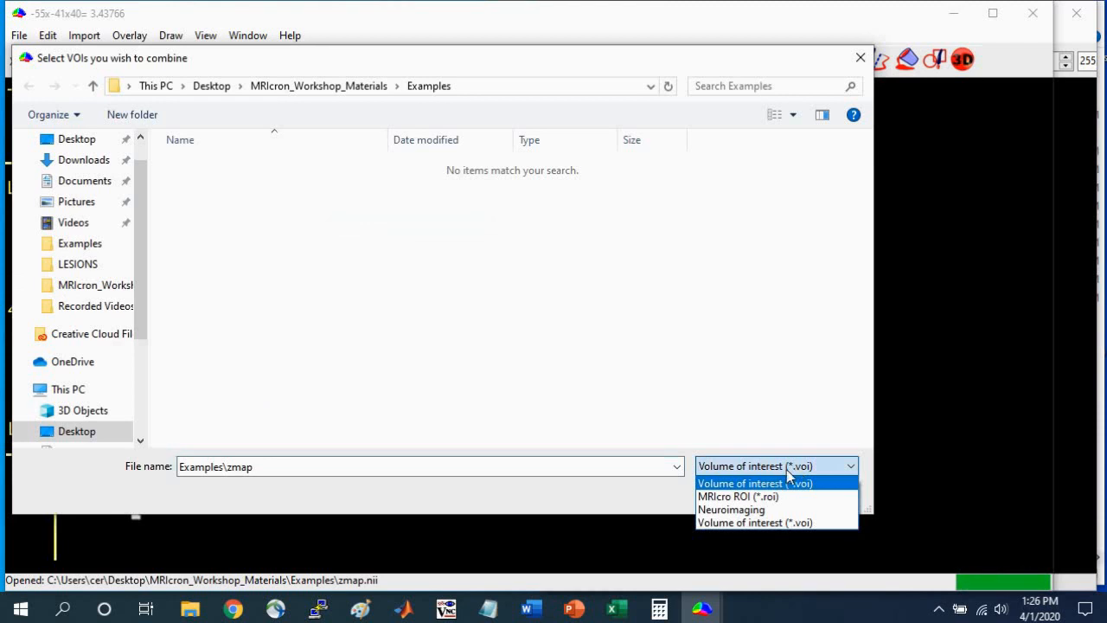
left_click(751, 510)
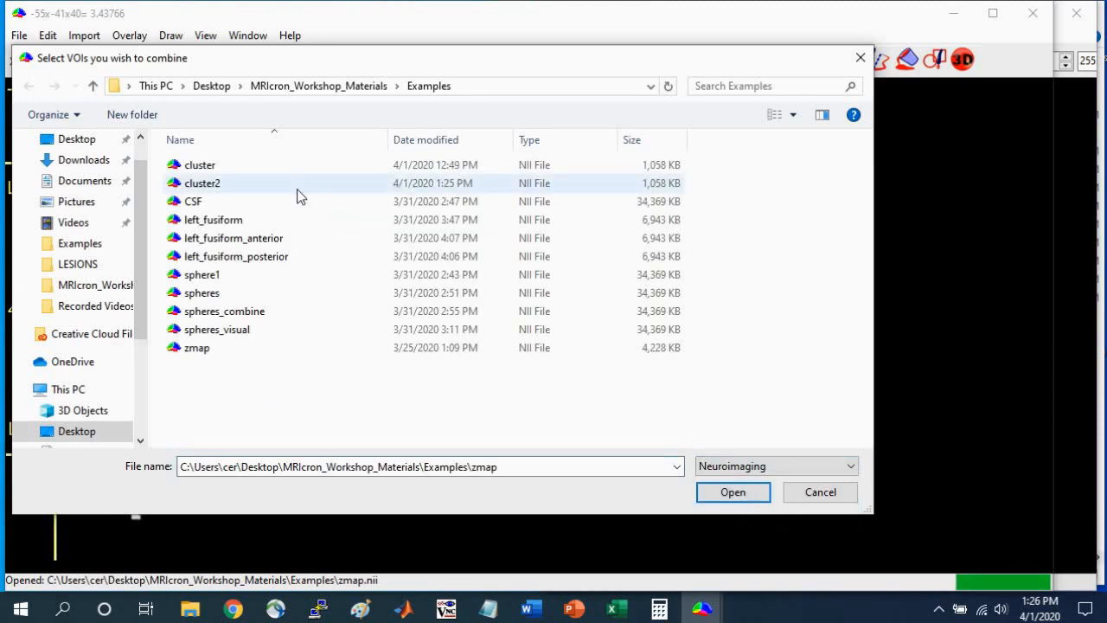
left_click(216, 165)
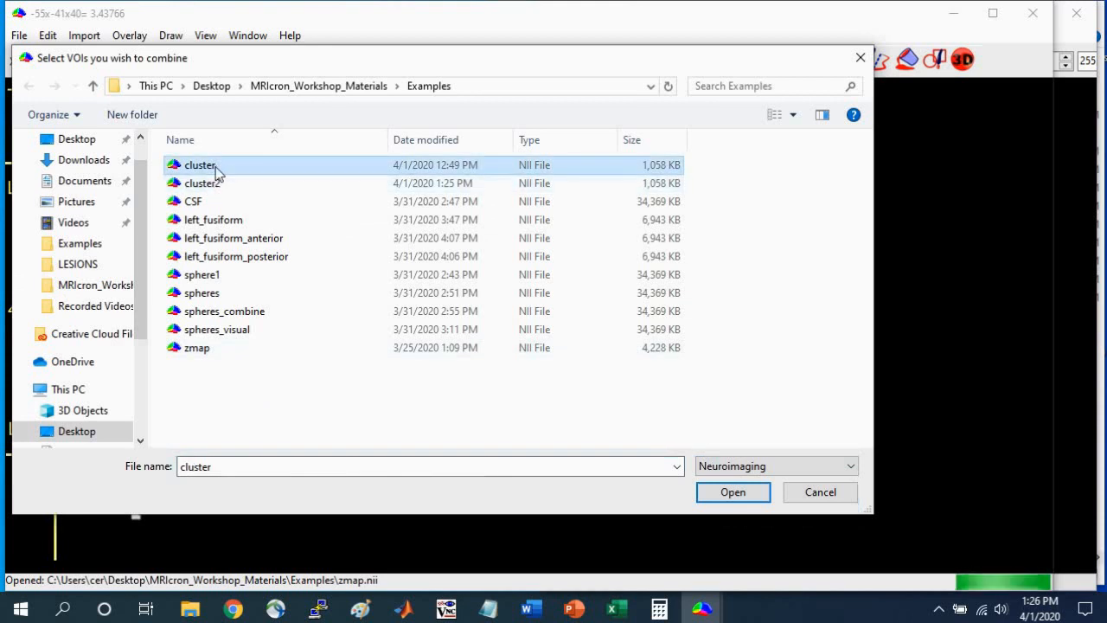
left_click(217, 186, "ctrl")
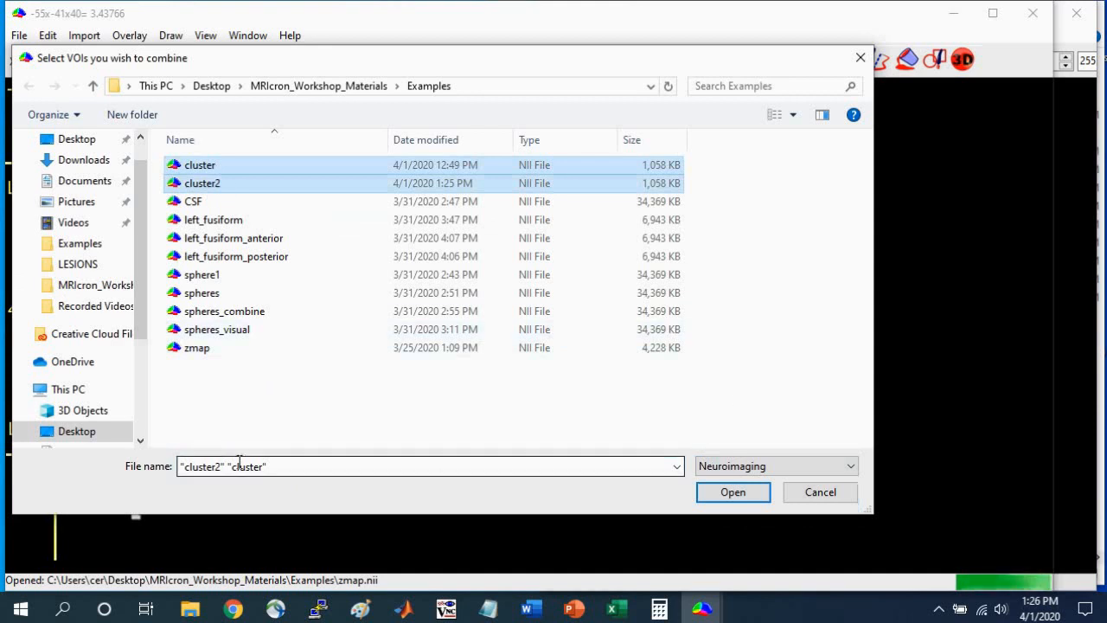
left_click(737, 493)
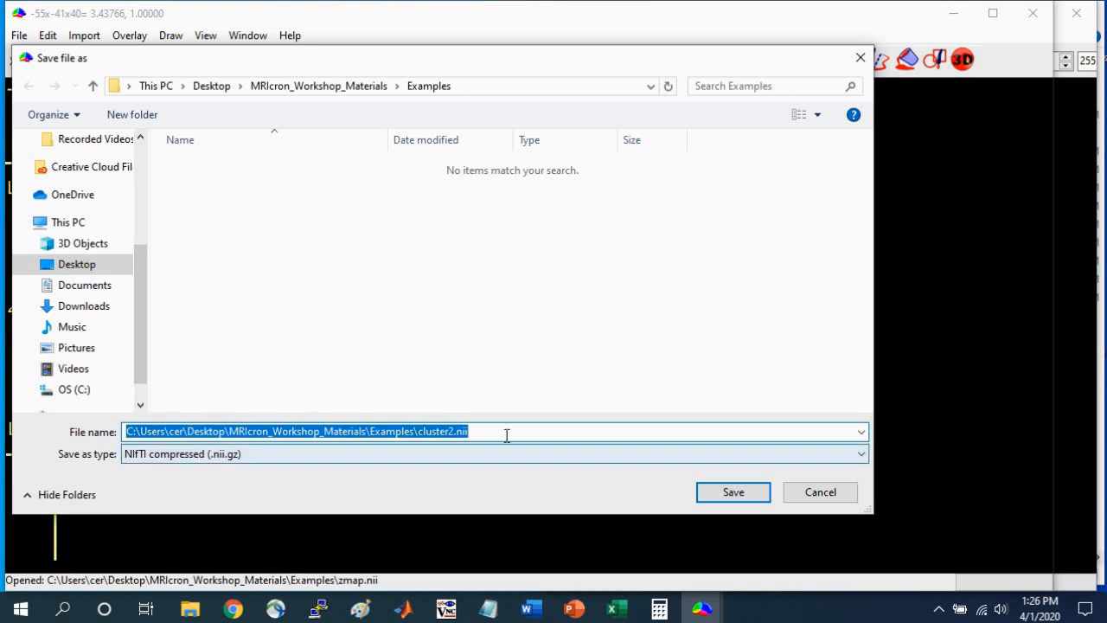
Save the combined overlap image as cluster_combo in NIfTI (.nii) format.
left_click(479, 454)
left_click(390, 482)
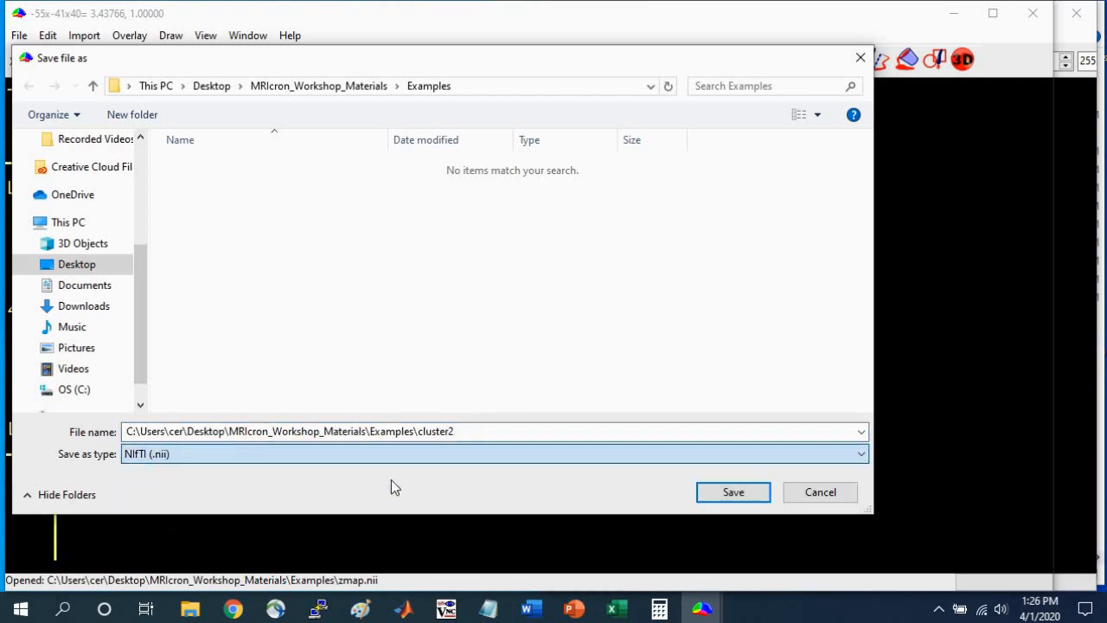
left_click(471, 431)
left_click(475, 430)
left_click_drag(474, 430, 123, 431)
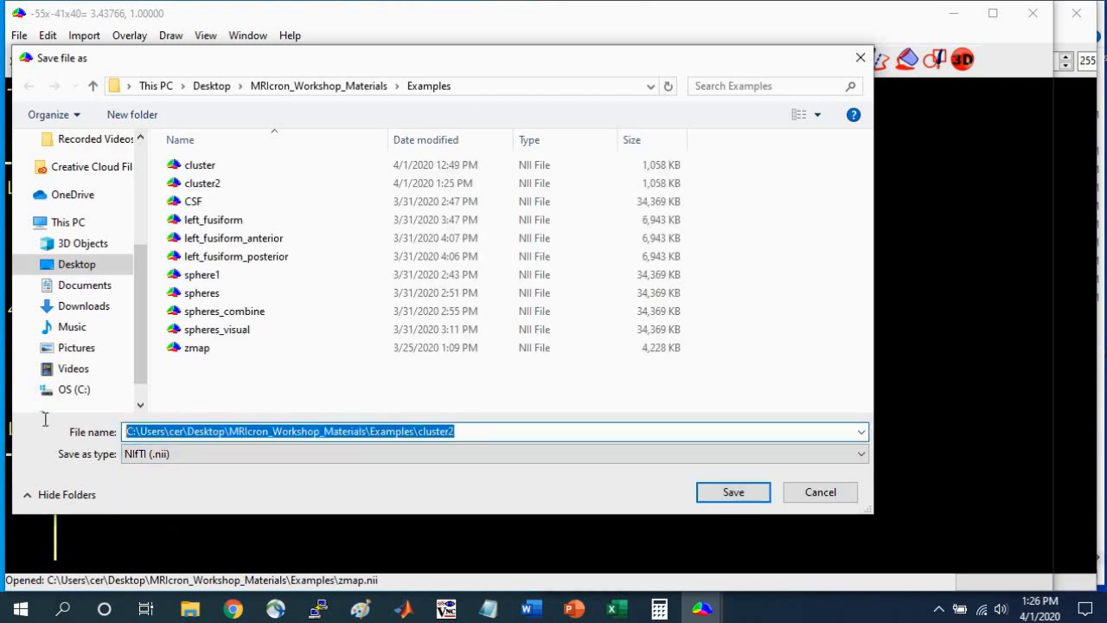
type("clust")
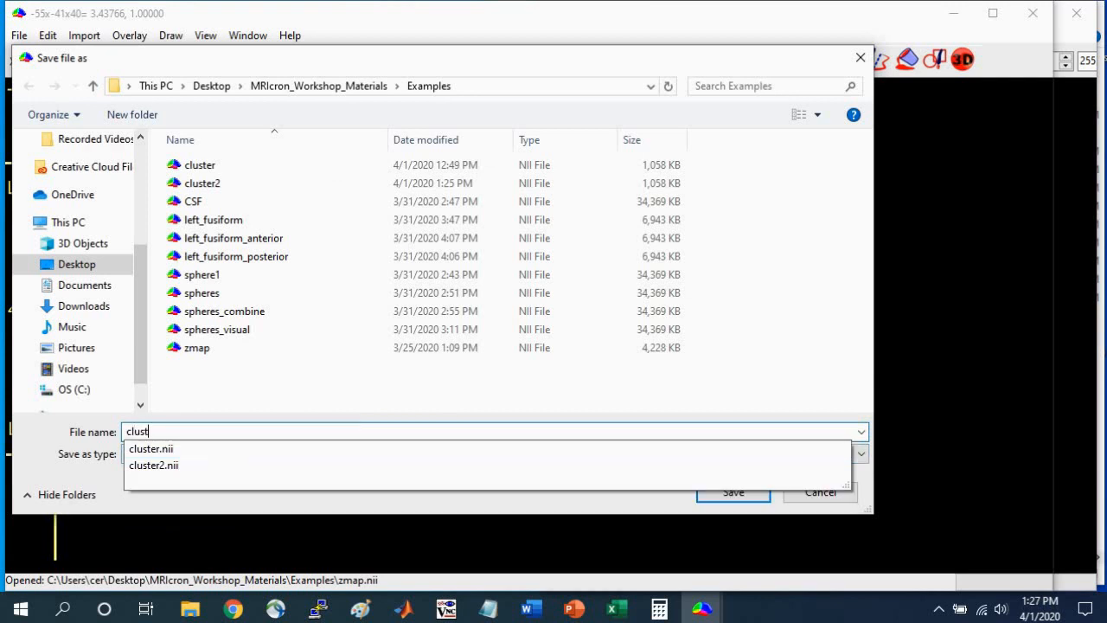
type("er_combo")
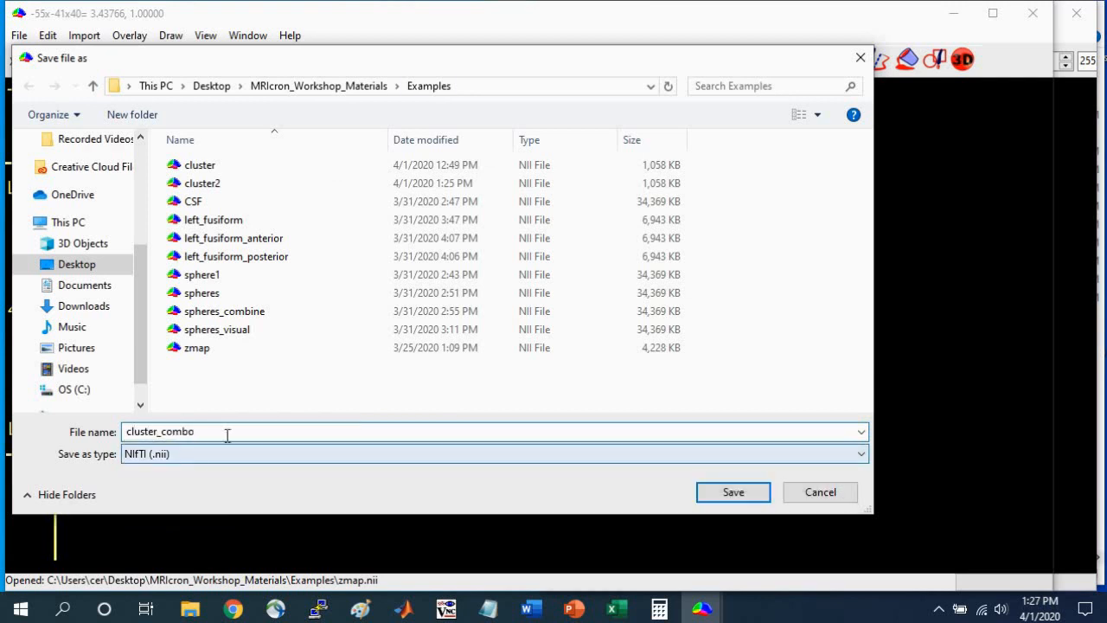
left_click(744, 495)
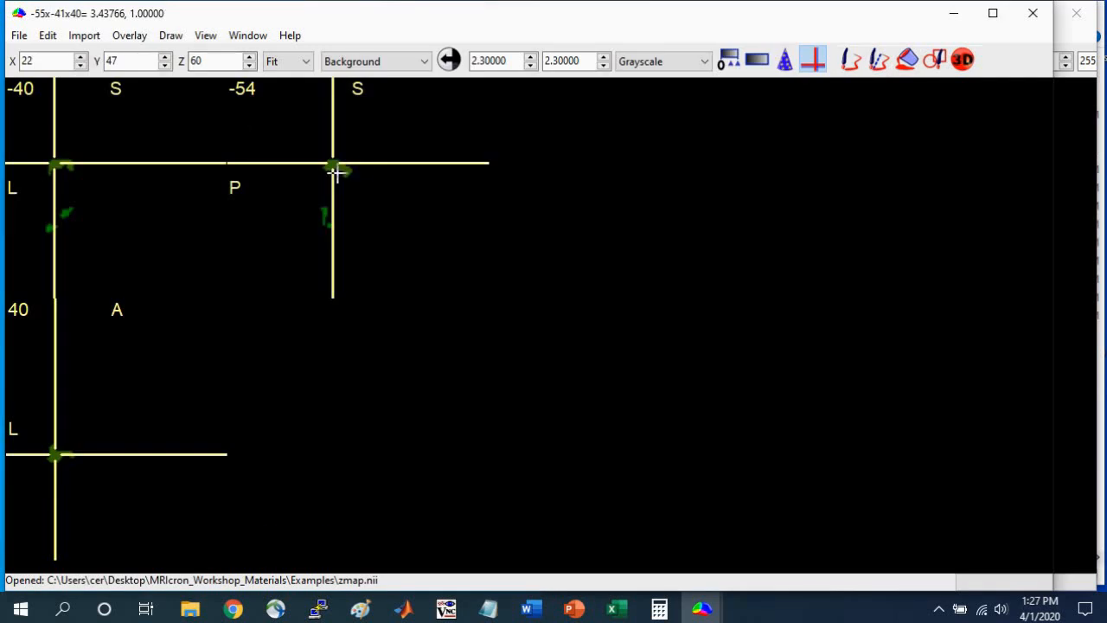
Place the crosshair on the combined image's left temporal cluster, uncover the AAL atlas beside it and check neighbouring axial slices for its region.
left_click_drag(338, 167, 330, 224)
left_click(61, 465)
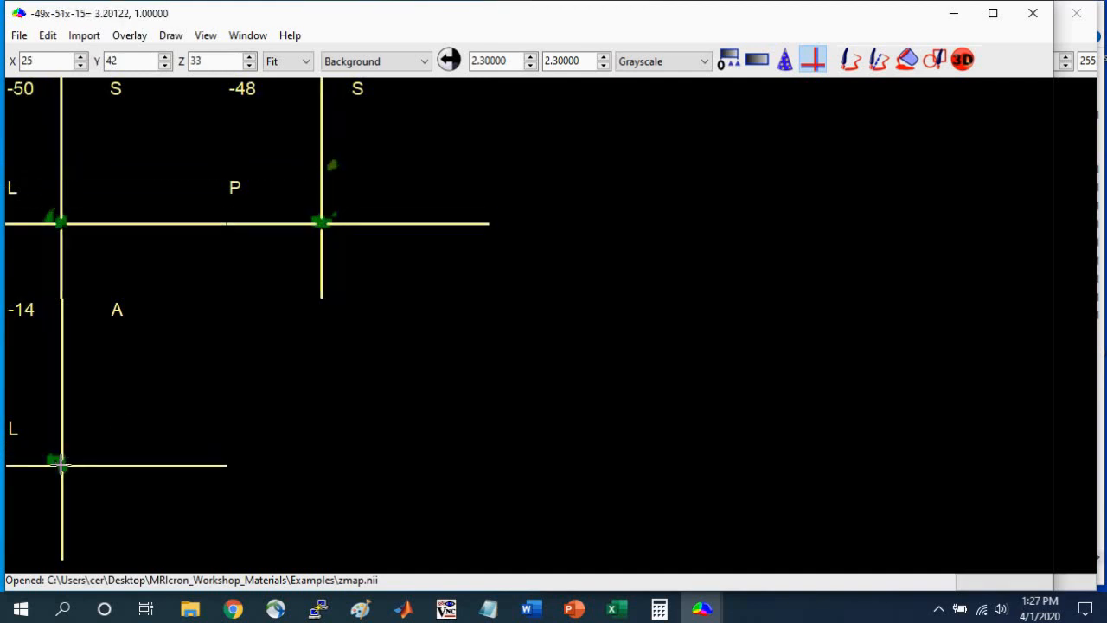
left_click_drag(1053, 180, 544, 251)
scroll(318, 223, "up", 2)
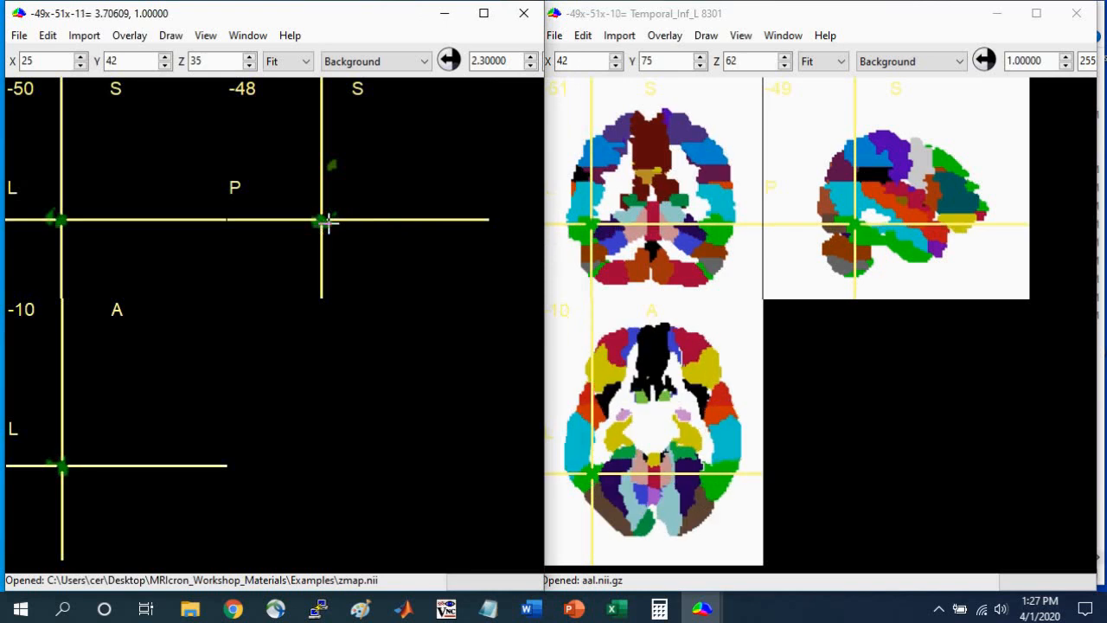
scroll(322, 225, "down", 1)
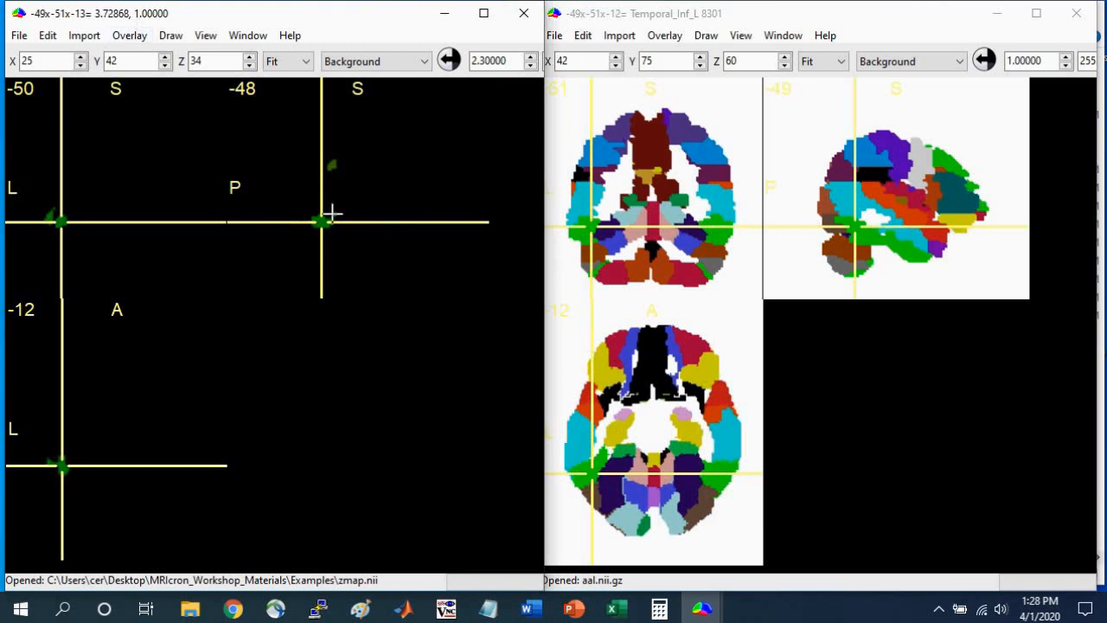
Place the crosshair on the combined image's left parietal cluster to compare it with the AAL atlas, and close the overlays.
left_click(333, 164)
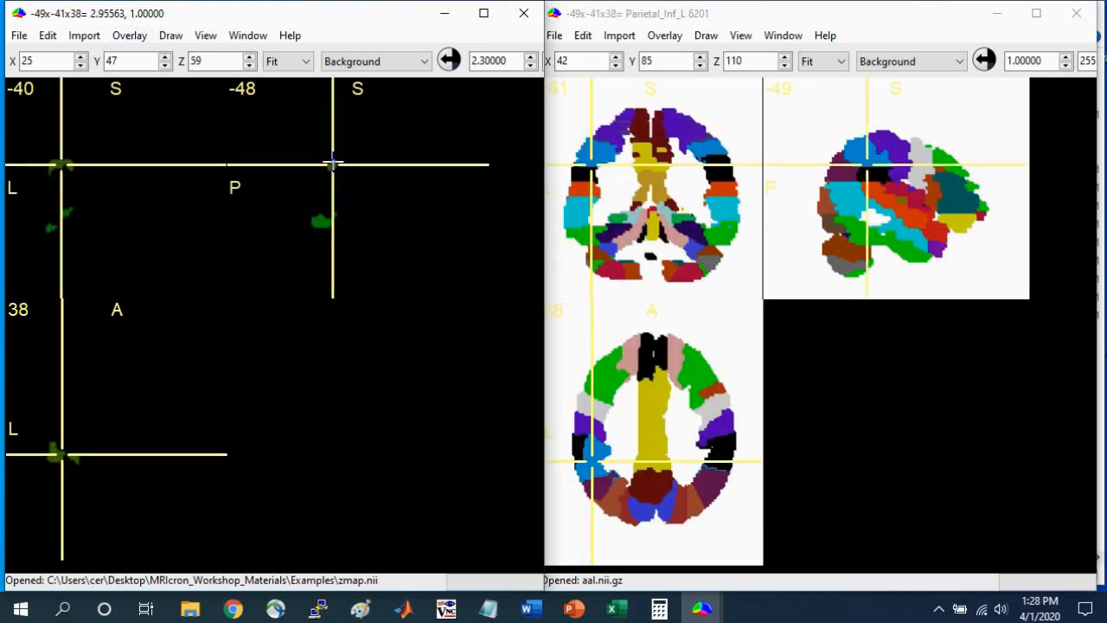
left_click_drag(544, 223, 623, 223)
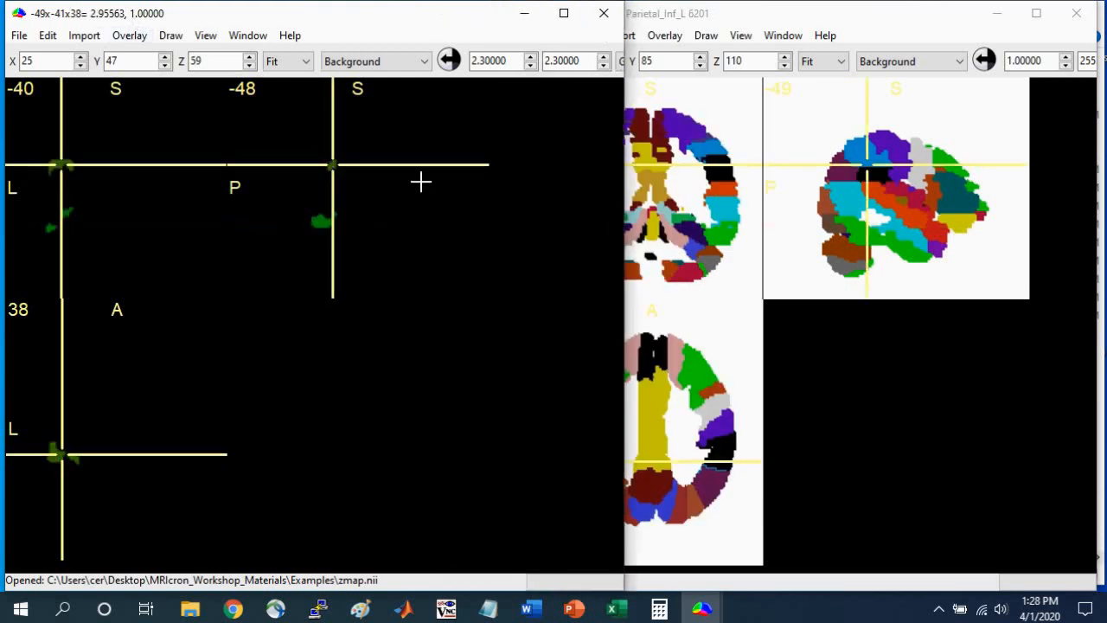
left_click(130, 39)
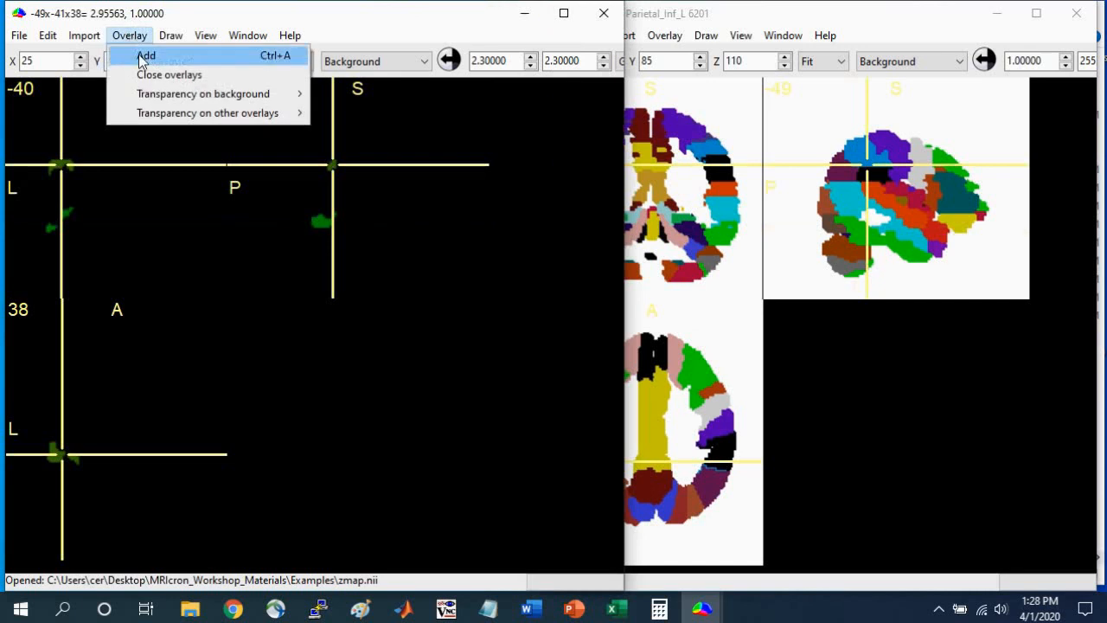
left_click(165, 74)
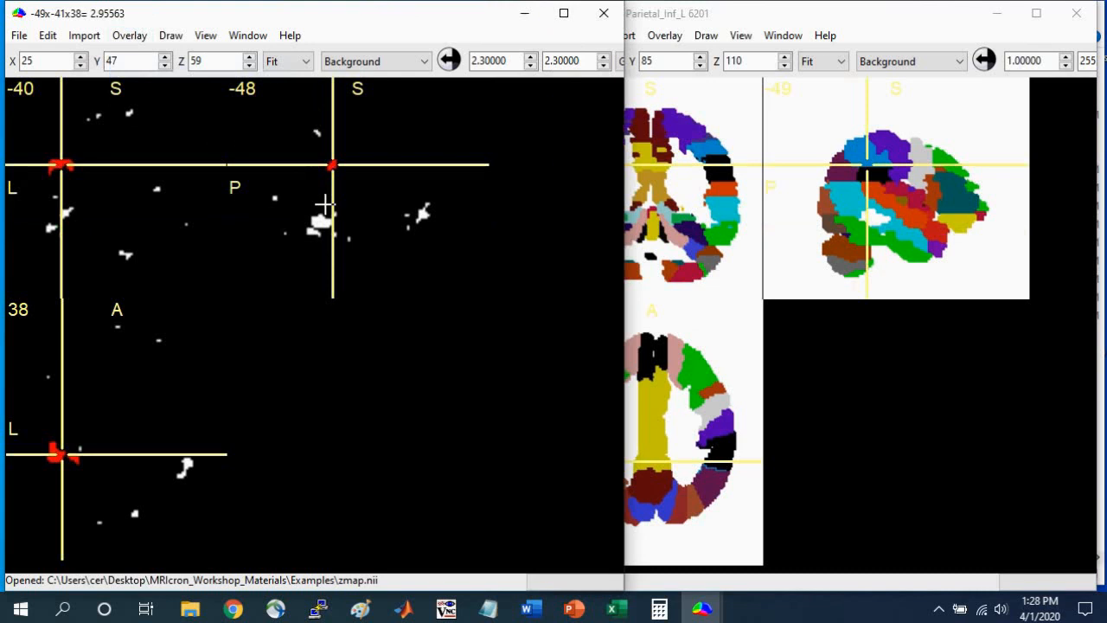
Close the current VOI and open cluster_combo from the Examples folder as the VOI, using the Neuroimaging file type.
left_click(170, 35)
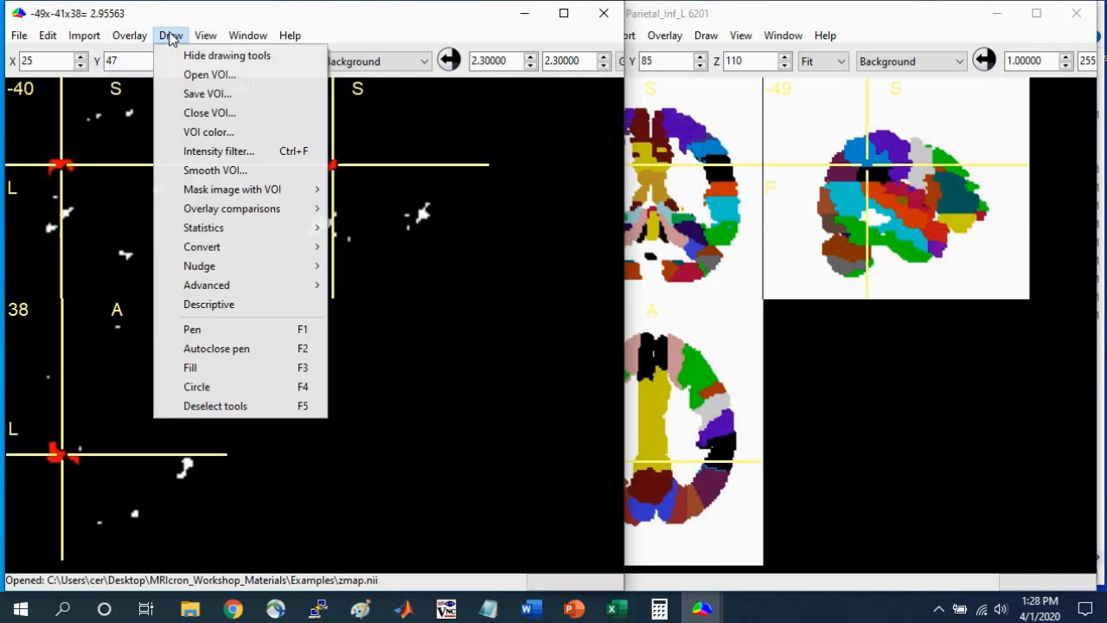
left_click(186, 114)
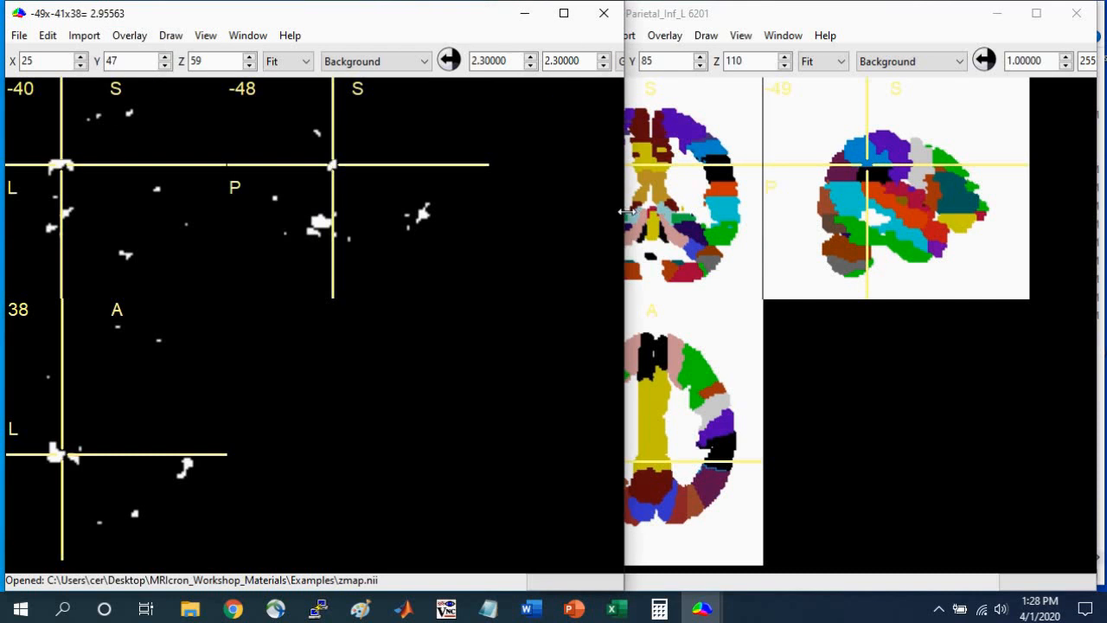
left_click_drag(626, 211, 876, 224)
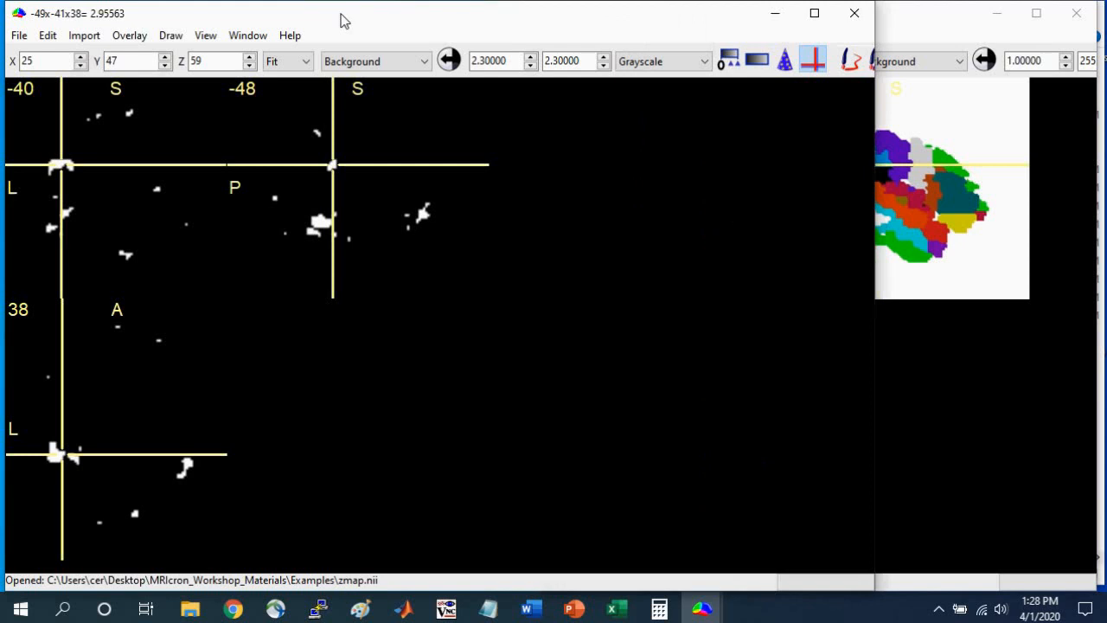
left_click(170, 36)
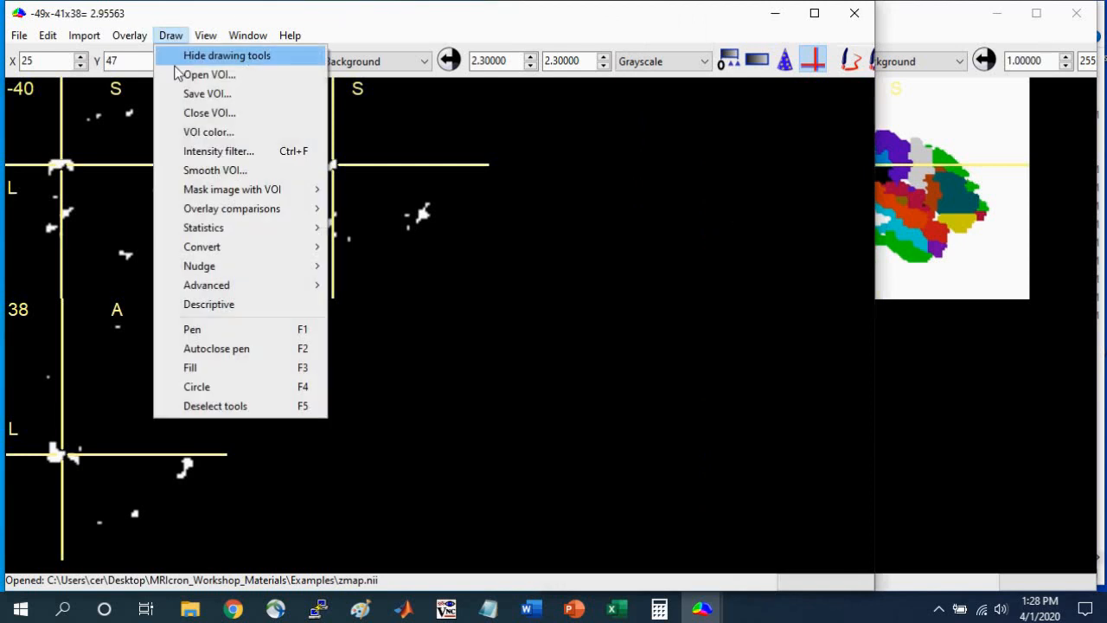
left_click(210, 75)
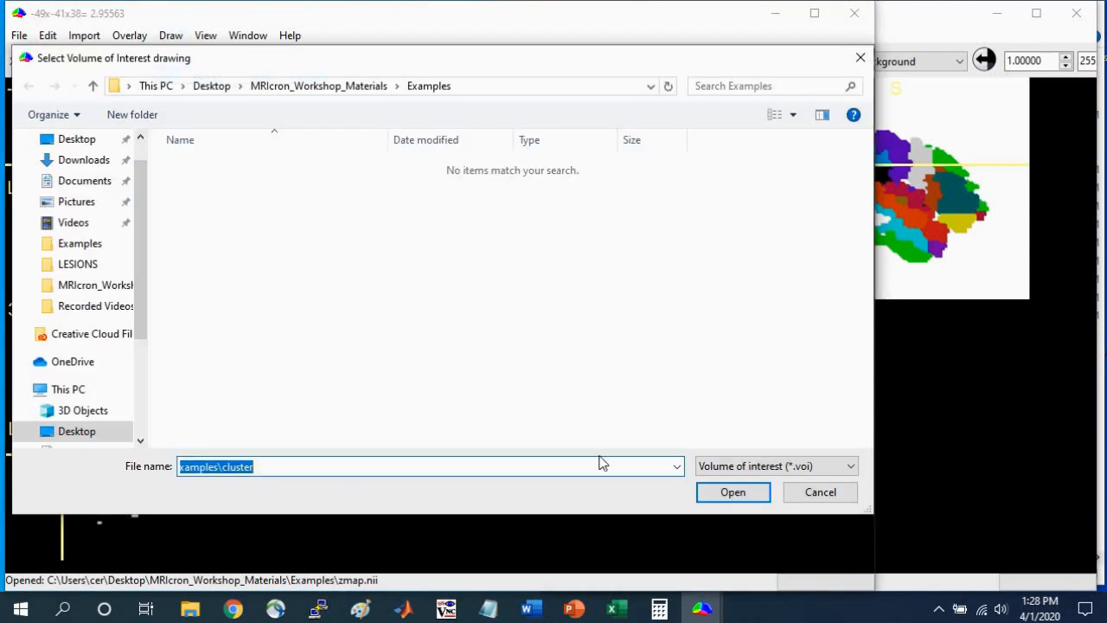
left_click(741, 467)
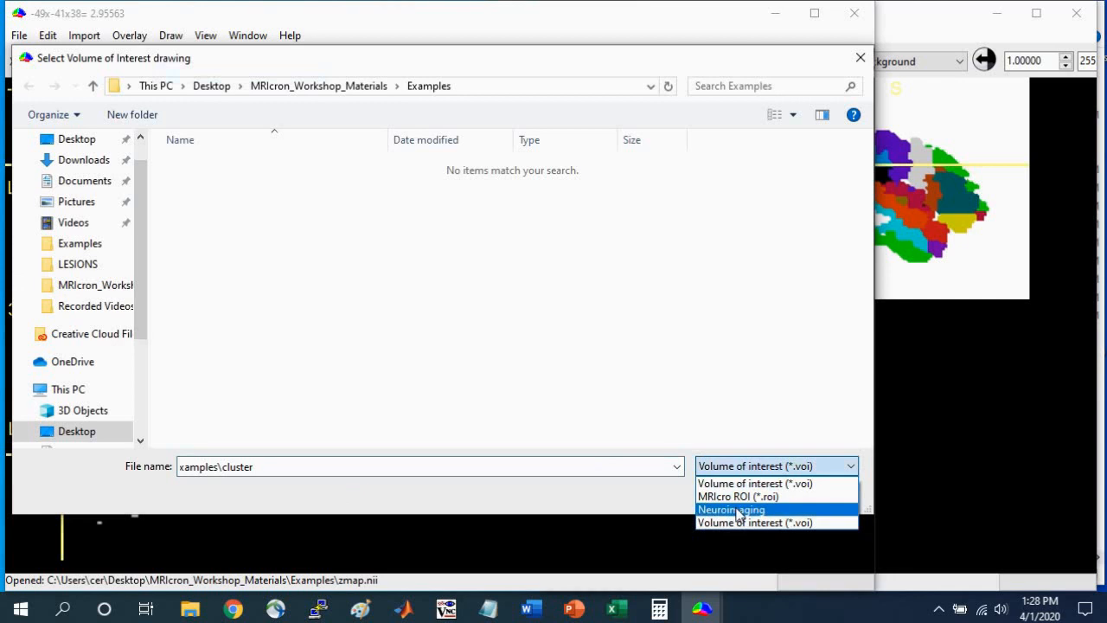
left_click(731, 510)
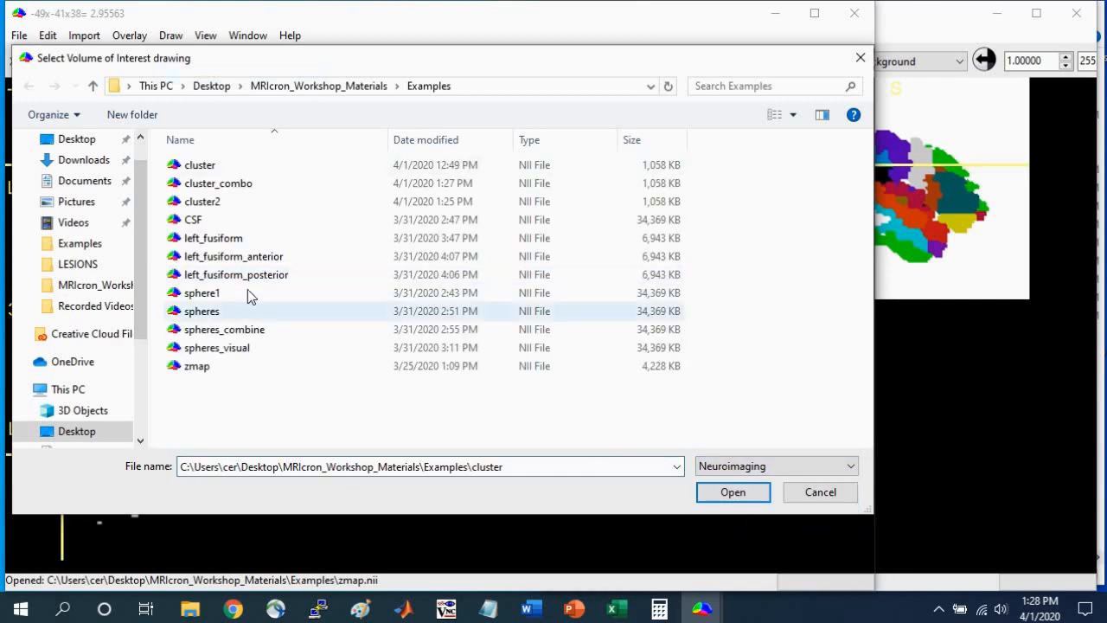
left_click(214, 185)
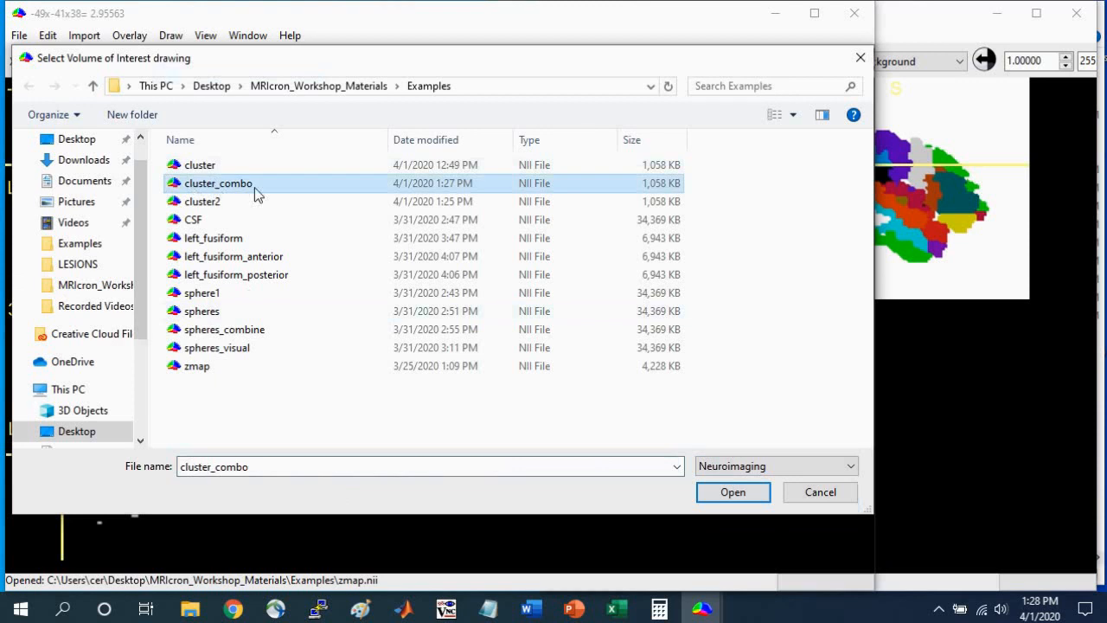
left_click(735, 494)
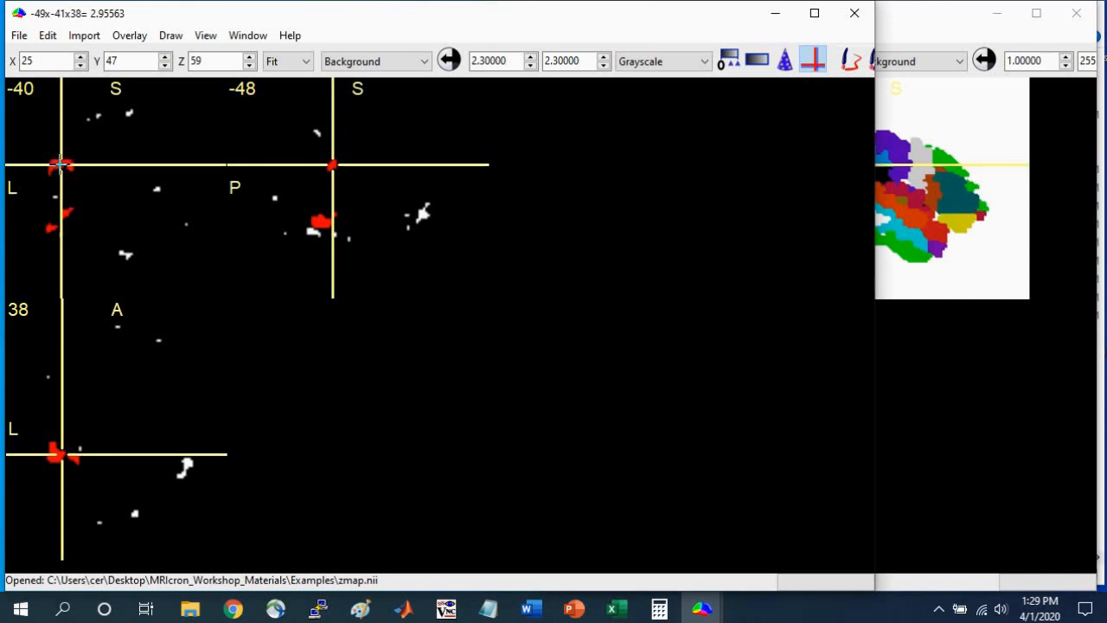
Place the crosshair on the left temporal cluster and mask the z-map, preserving only the regions with VOI.
left_click(321, 221)
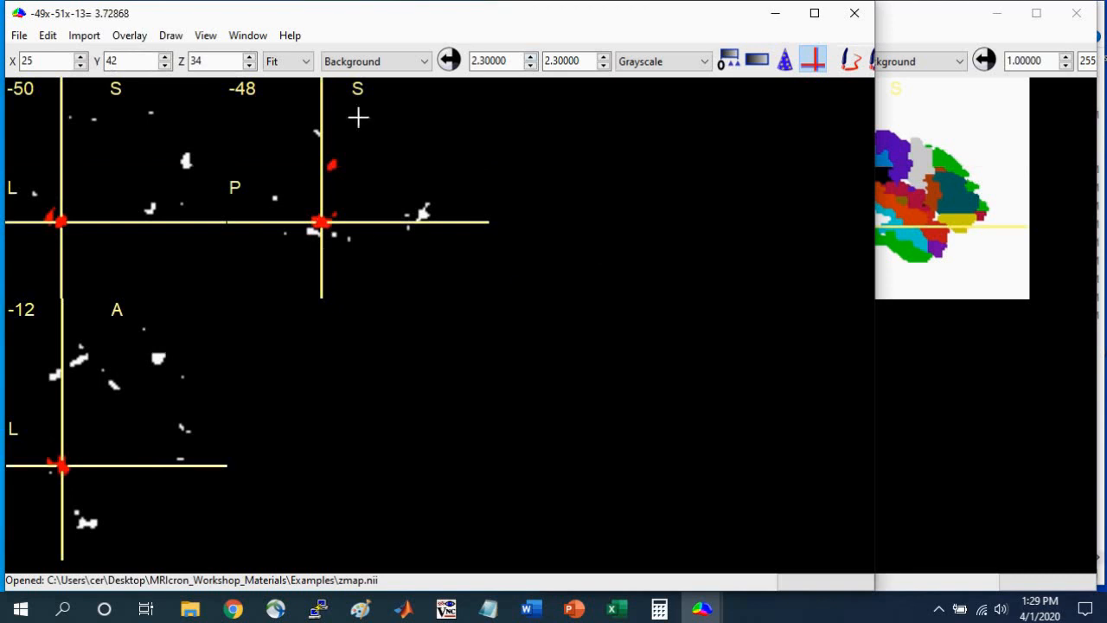
left_click(170, 36)
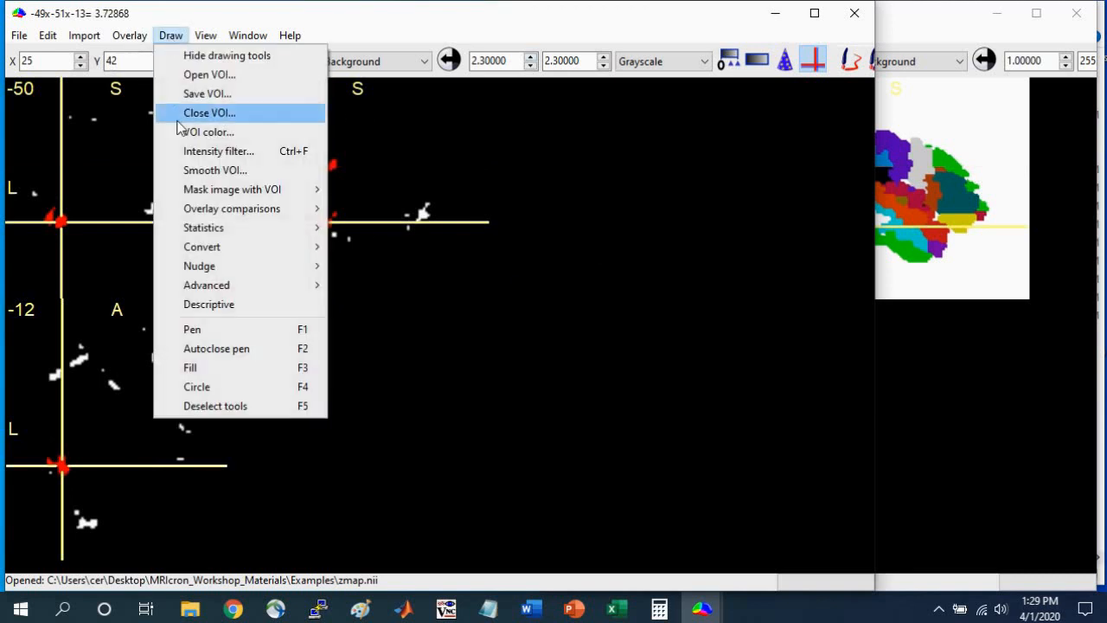
mouse_move(234, 195)
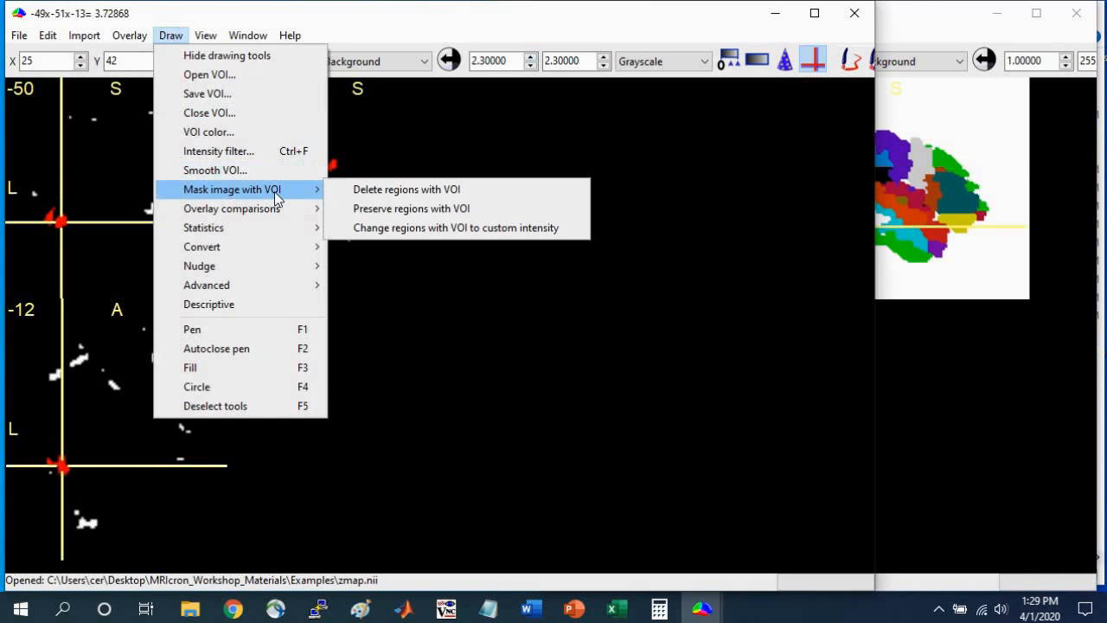
left_click(410, 208)
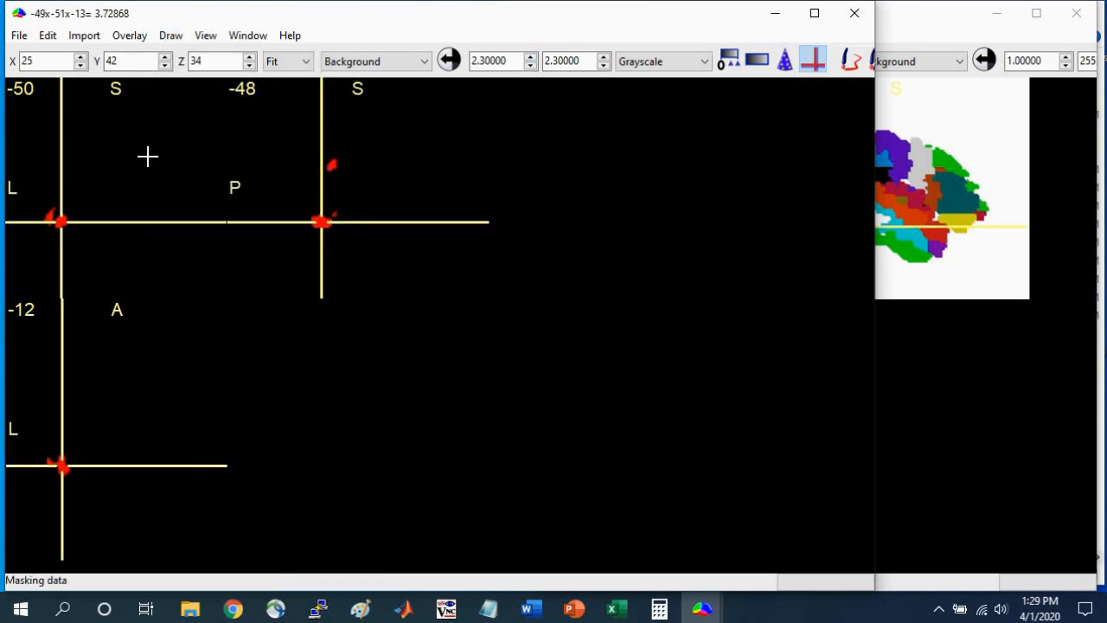
Set the background image's minimum display intensity to -0.7 and close the VOI.
left_click(530, 66)
double_click(532, 59)
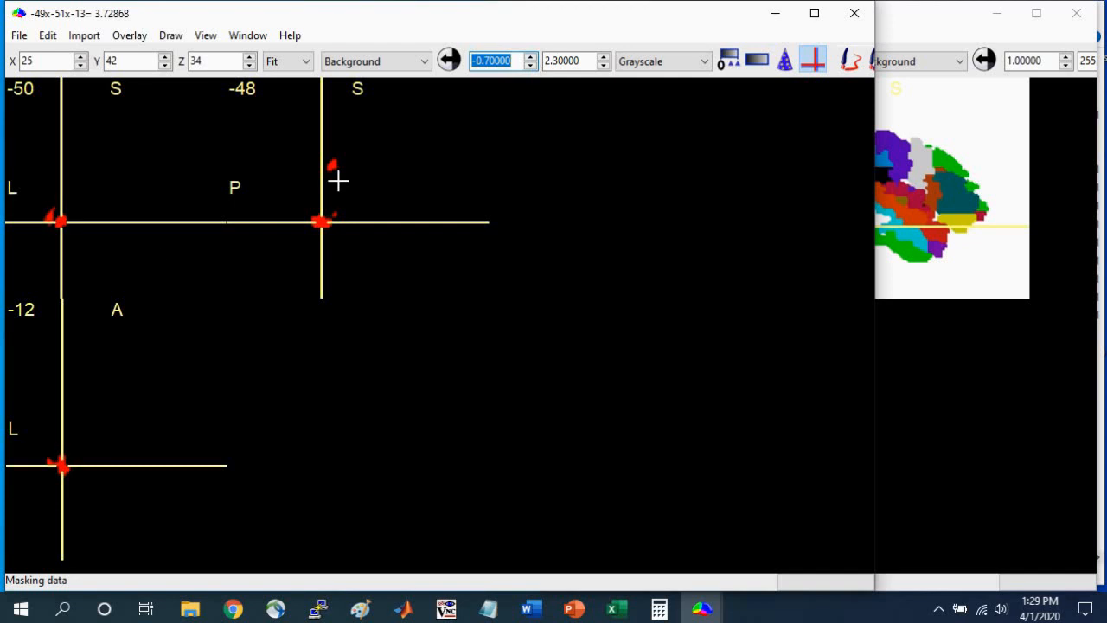
left_click(169, 36)
left_click(179, 115)
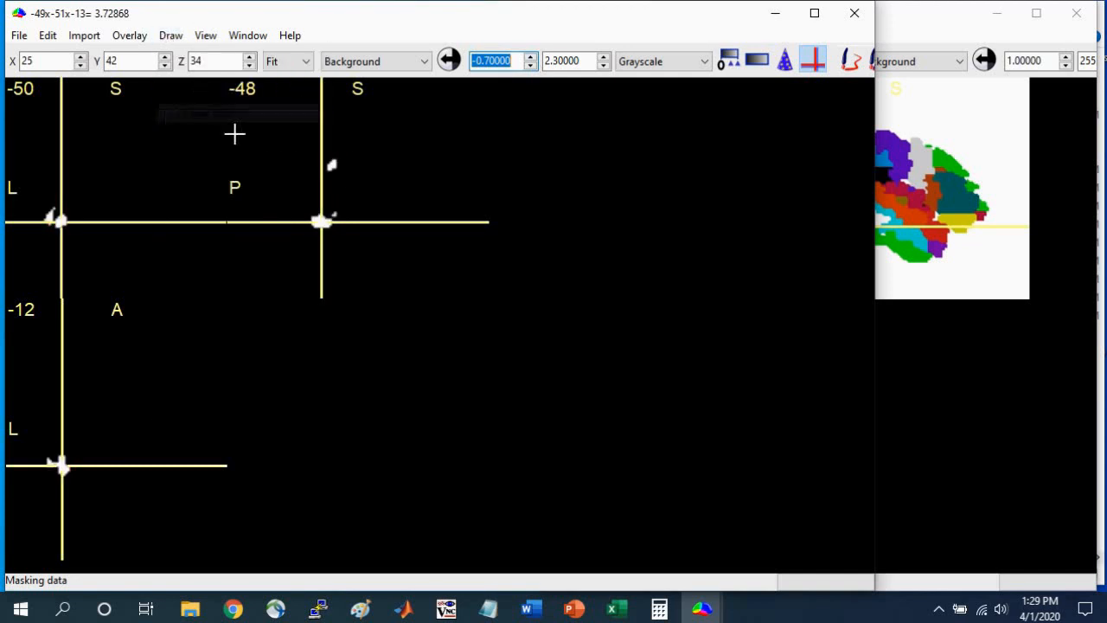
Create a 3D ROI from the left temporal cluster at origin 26x42x34 with differences of 255 and a 32 mm radius, appended to the current VOI.
left_click(58, 220)
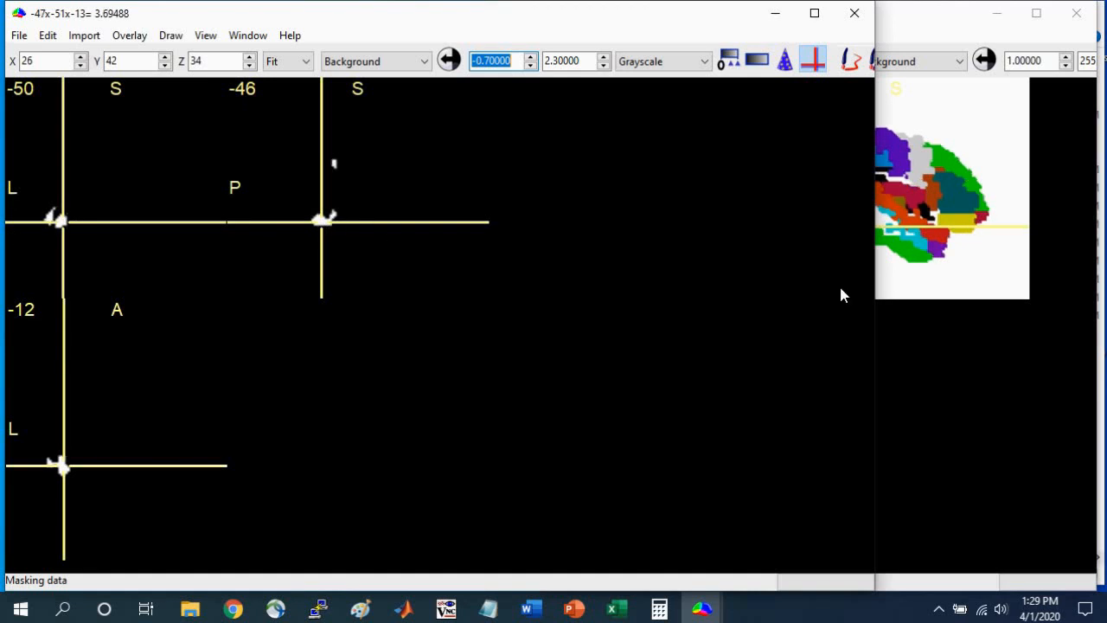
left_click_drag(876, 289, 589, 297)
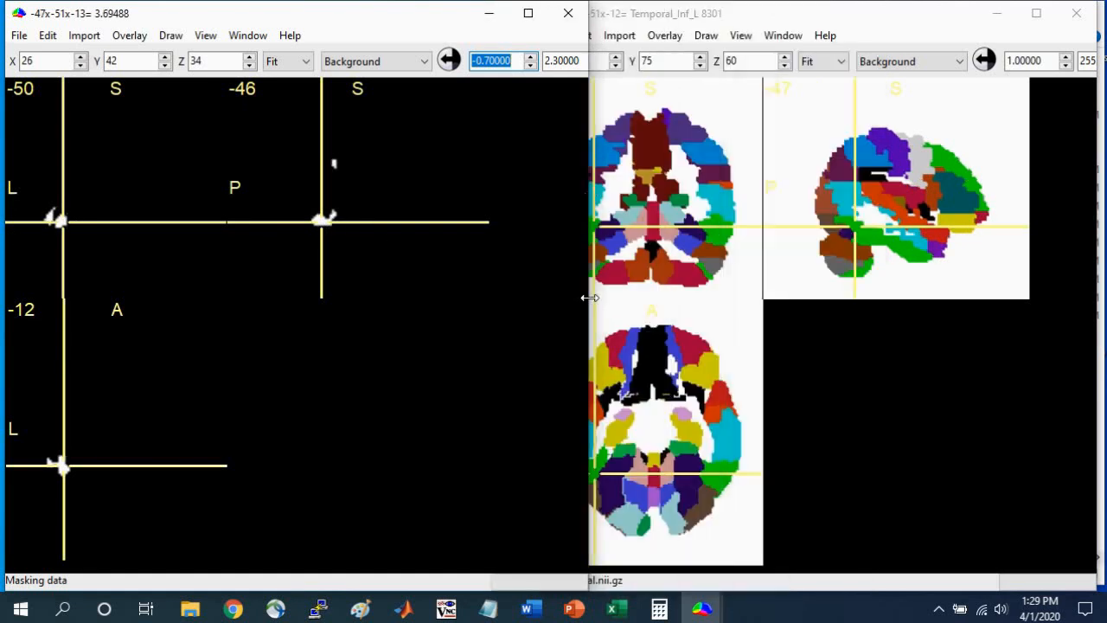
left_click_drag(589, 215, 807, 249)
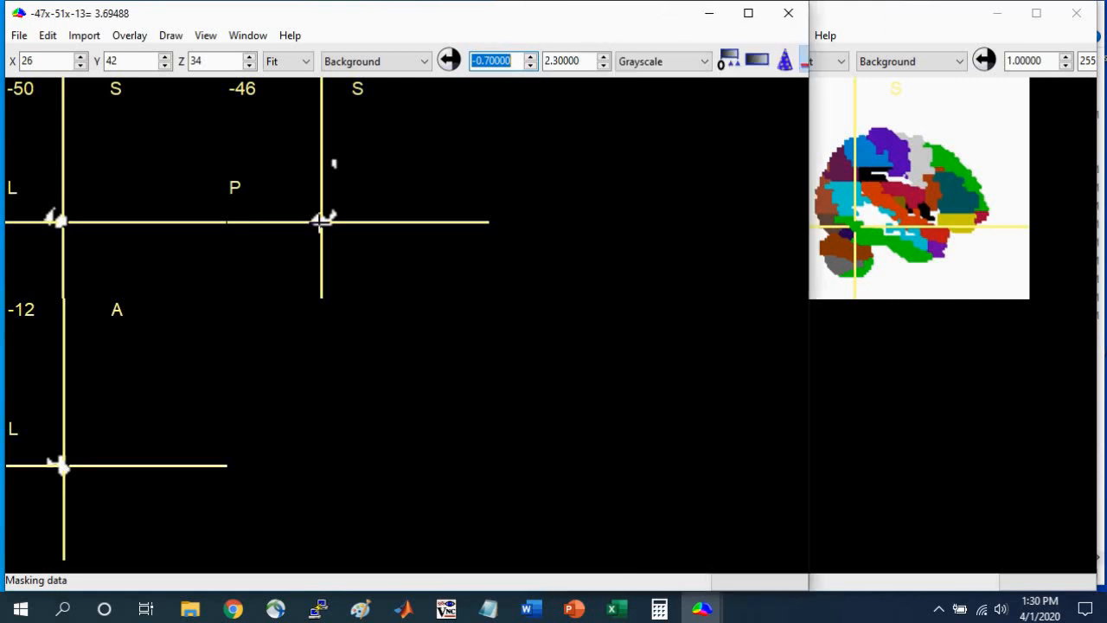
left_click_drag(811, 309, 1038, 300)
left_click(967, 64)
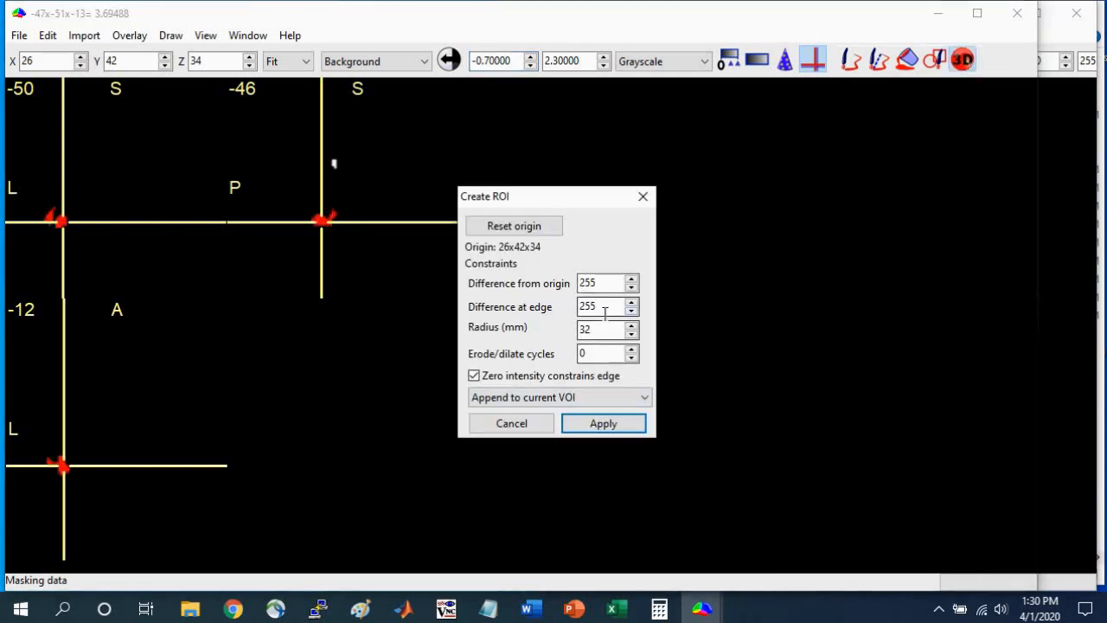
left_click(609, 427)
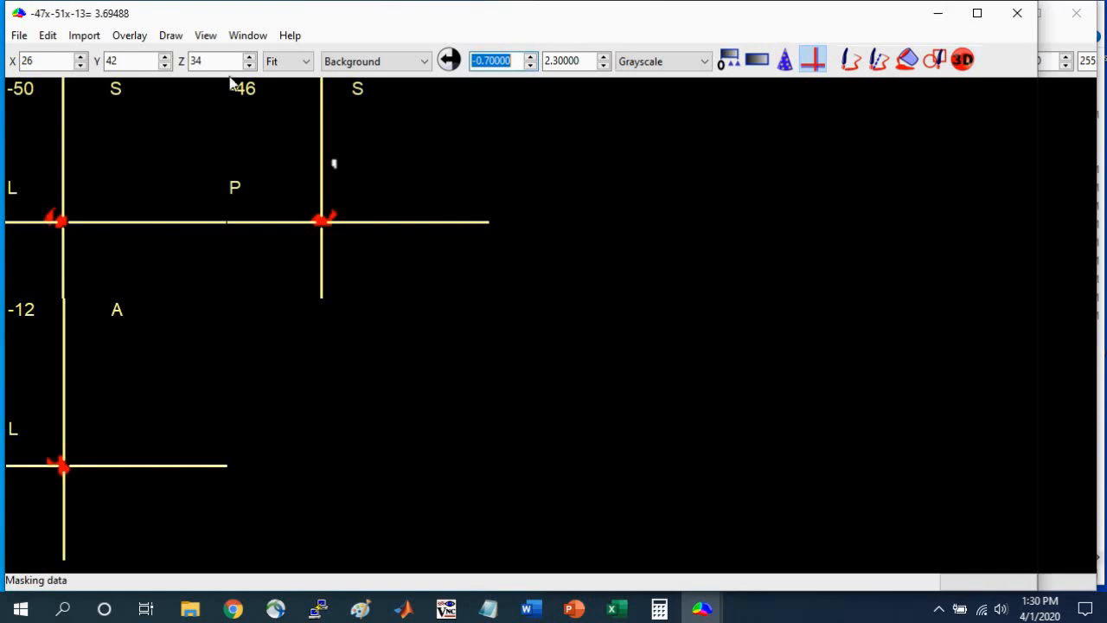
Change the voxels of the masked image inside the temporal VOI to a custom intensity of 2.
left_click(170, 35)
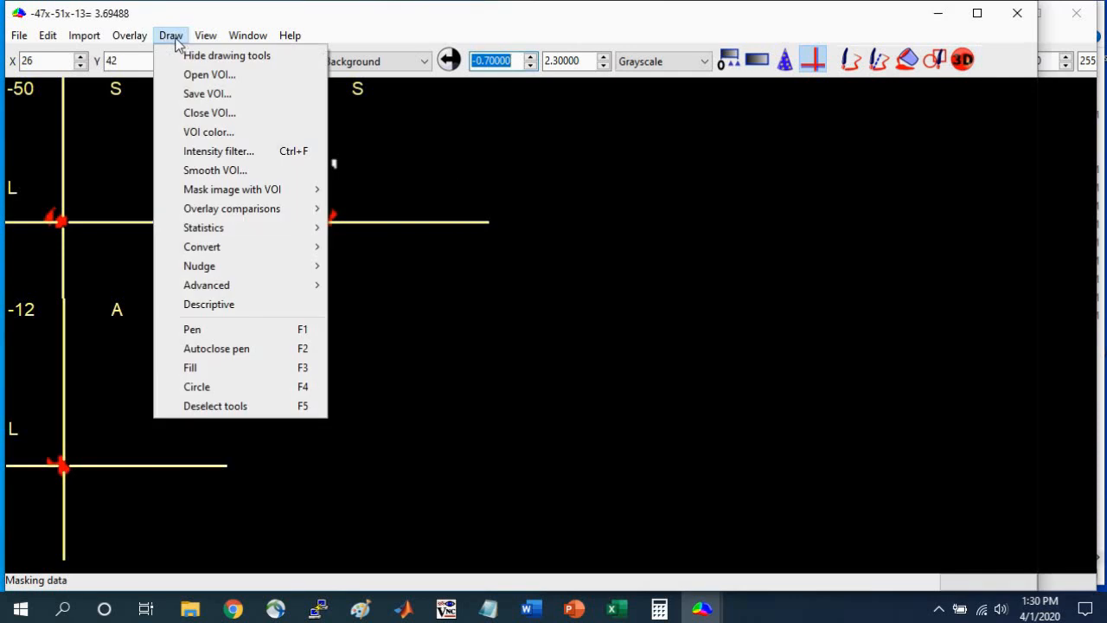
mouse_move(240, 195)
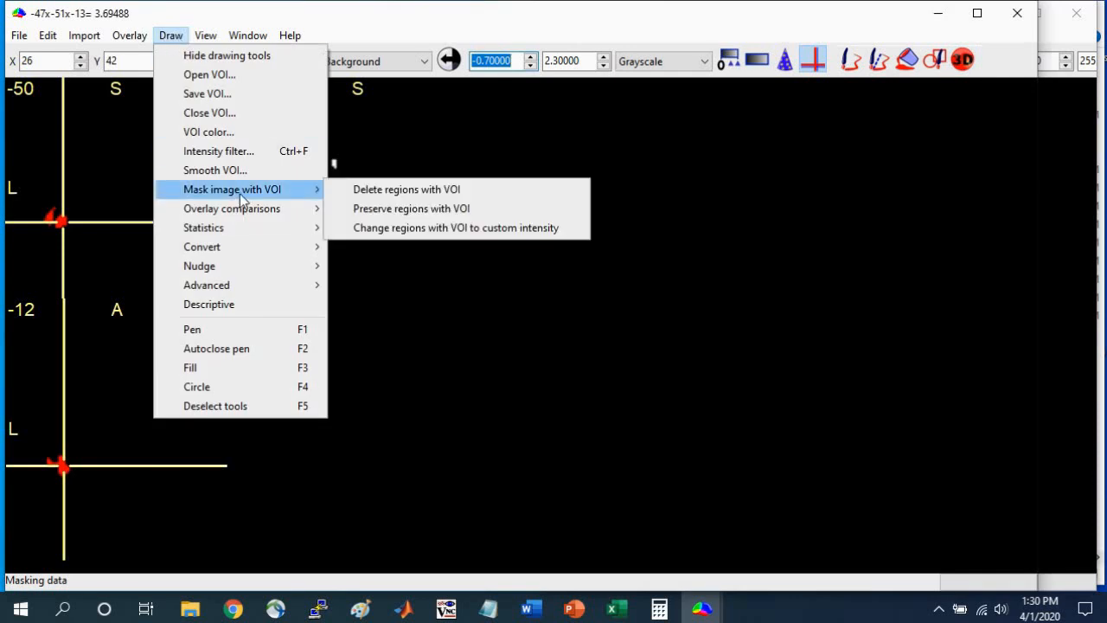
left_click(467, 228)
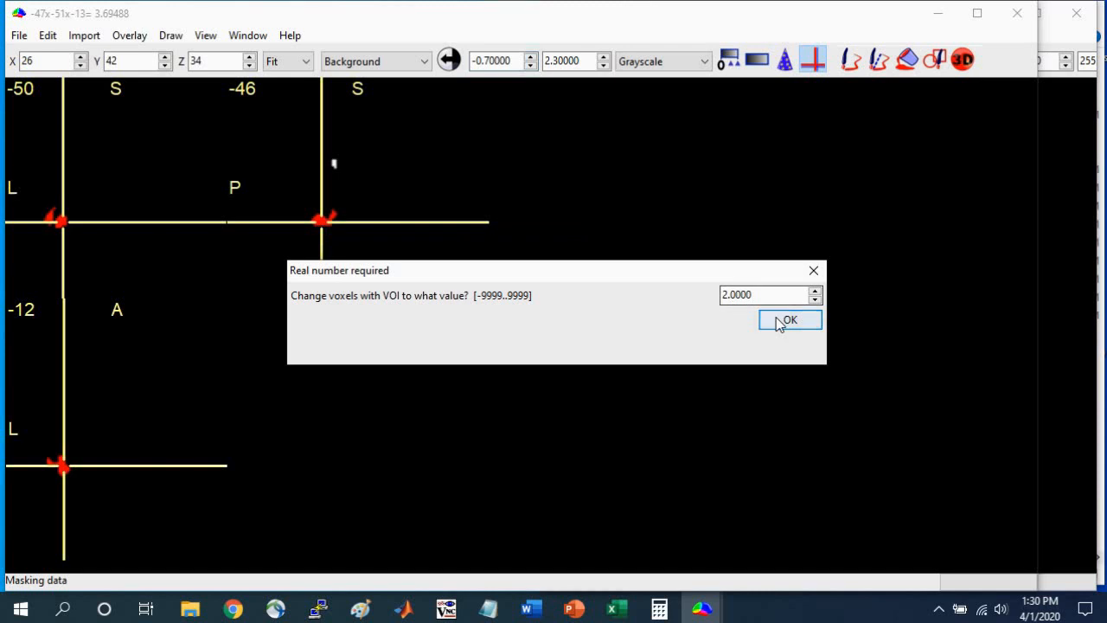
left_click(779, 322)
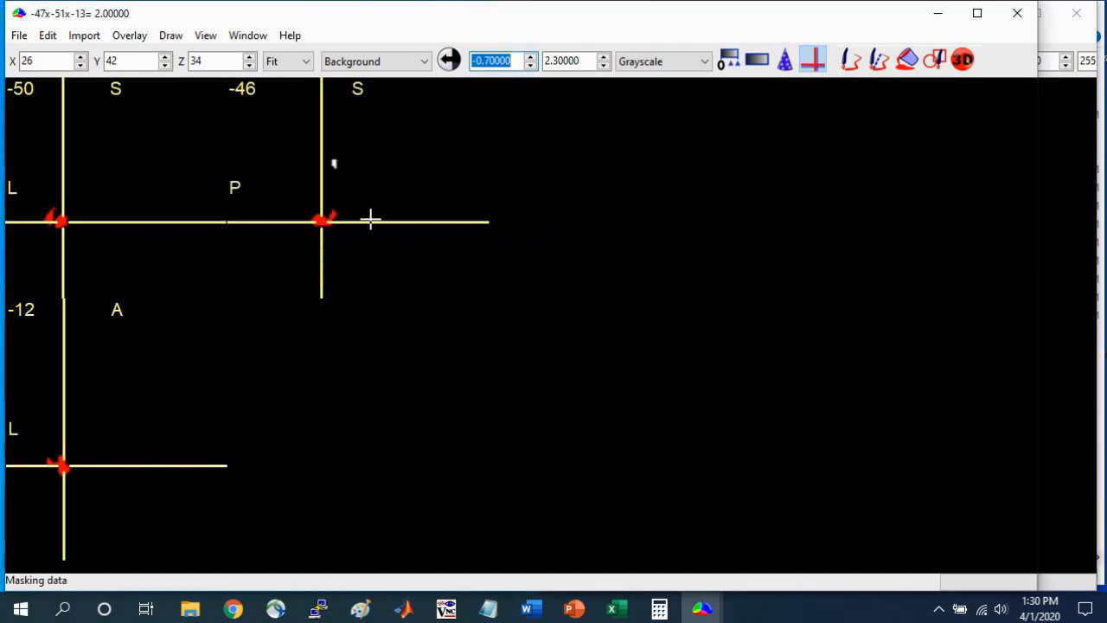
Place the crosshair on the left parietal cluster to check its intensity, and close the temporal cluster's VOI.
left_click(334, 164)
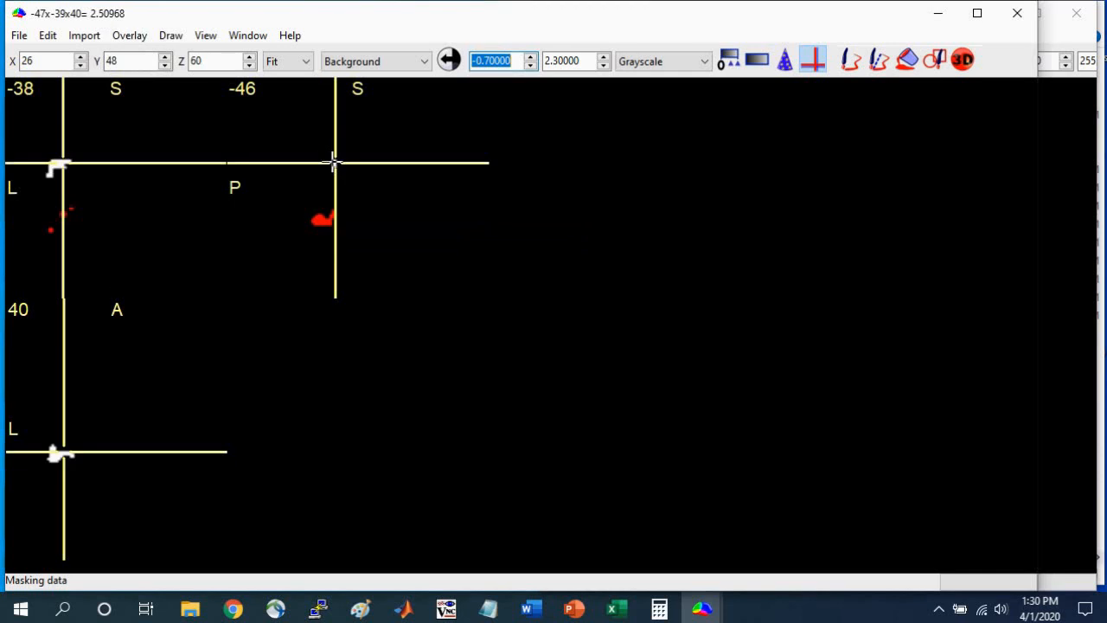
left_click(59, 164)
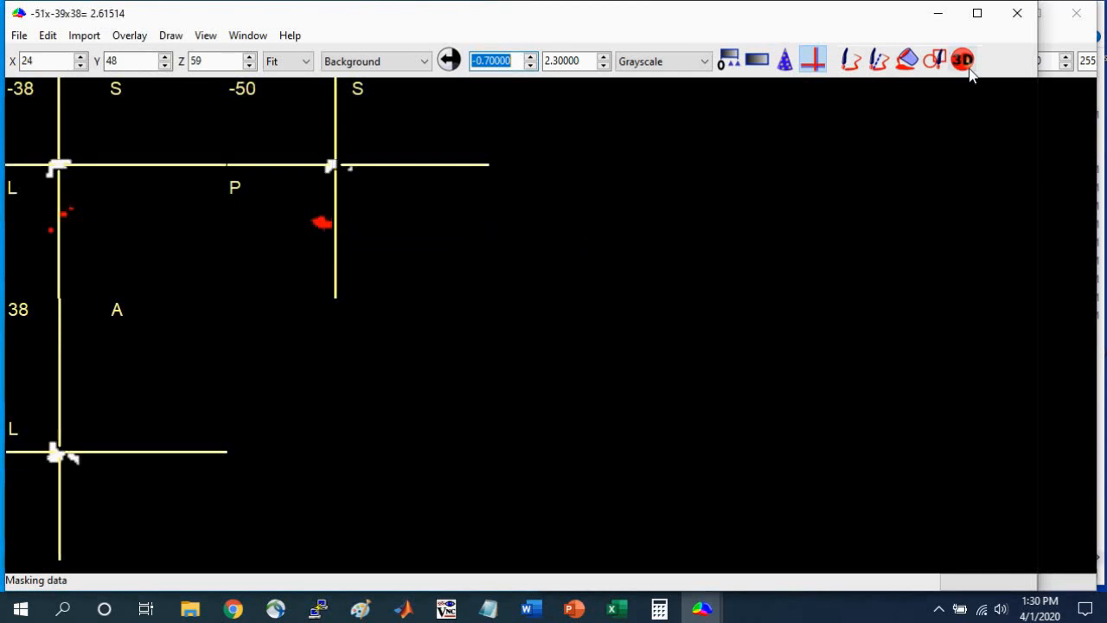
left_click(171, 35)
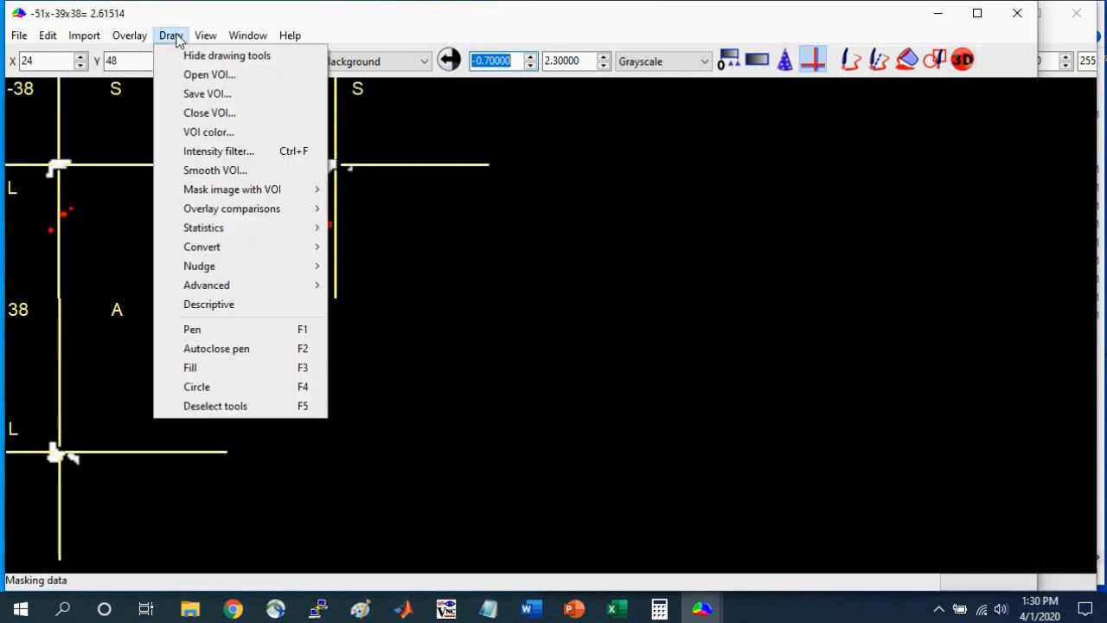
left_click(194, 113)
left_click(664, 311)
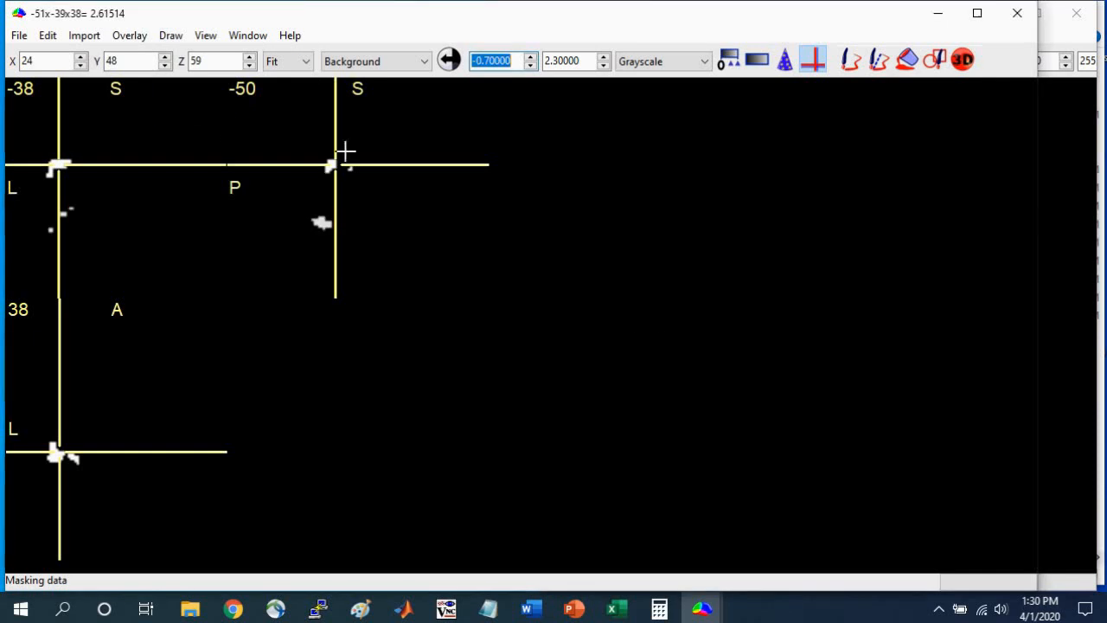
Create a 3D ROI from the left parietal cluster at origin 24x46x60 with differences of 255 and a 32 mm radius, appended to the current VOI.
left_click(331, 164)
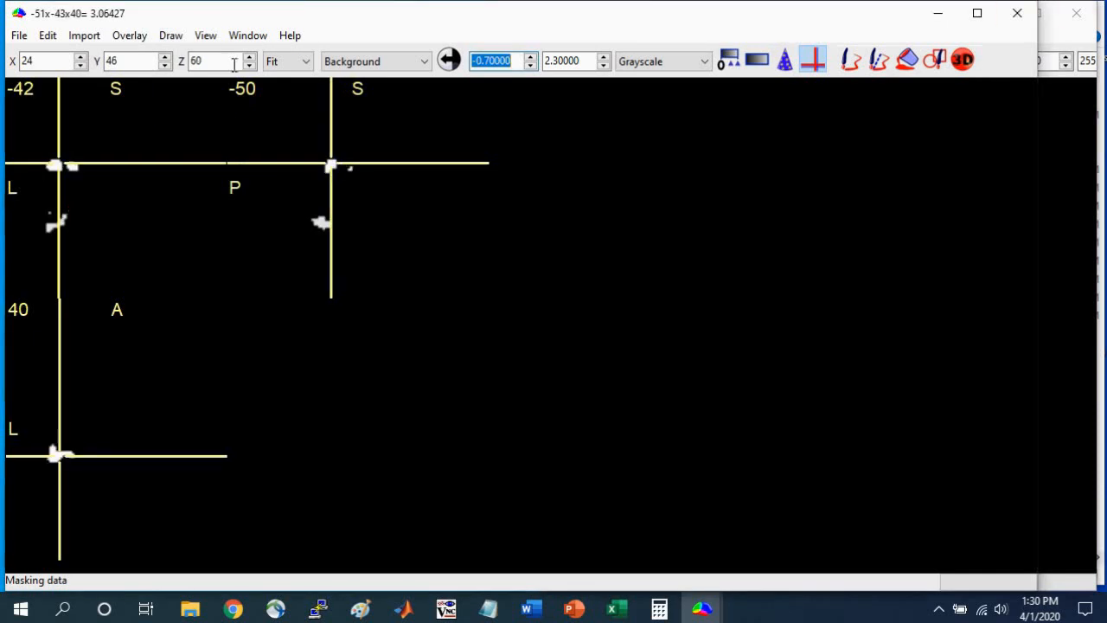
left_click(339, 172)
left_click(968, 59)
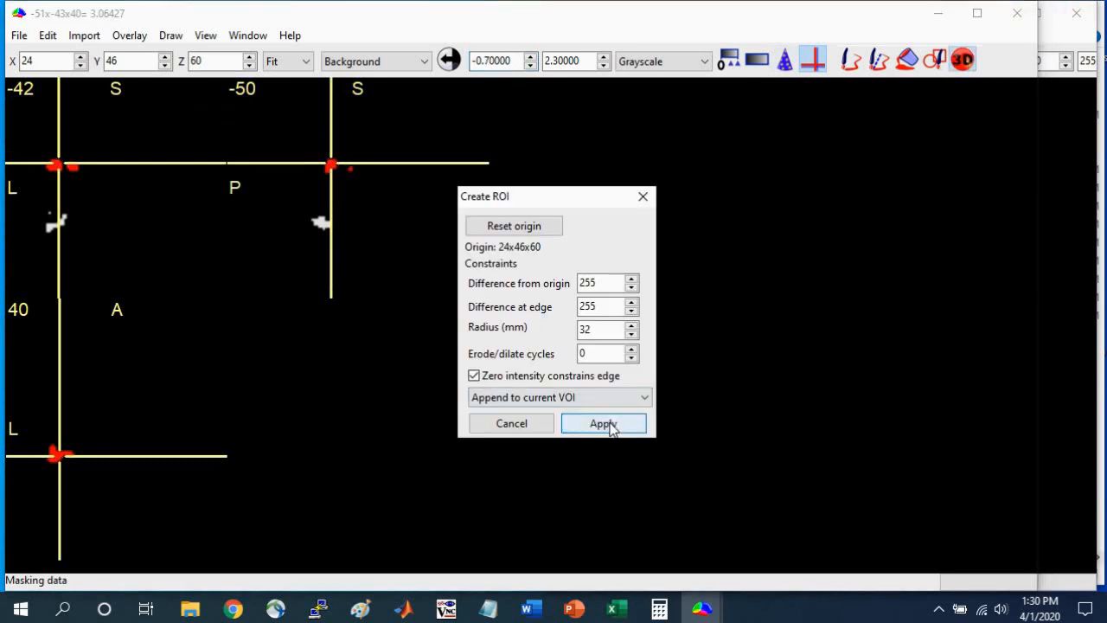
left_click(603, 330)
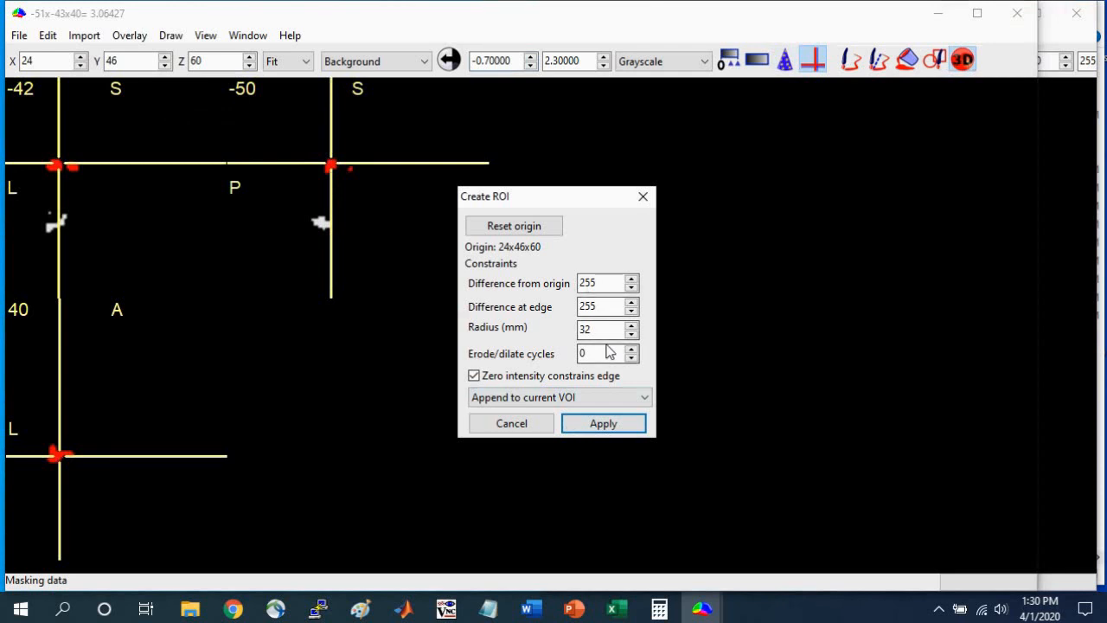
left_click(614, 425)
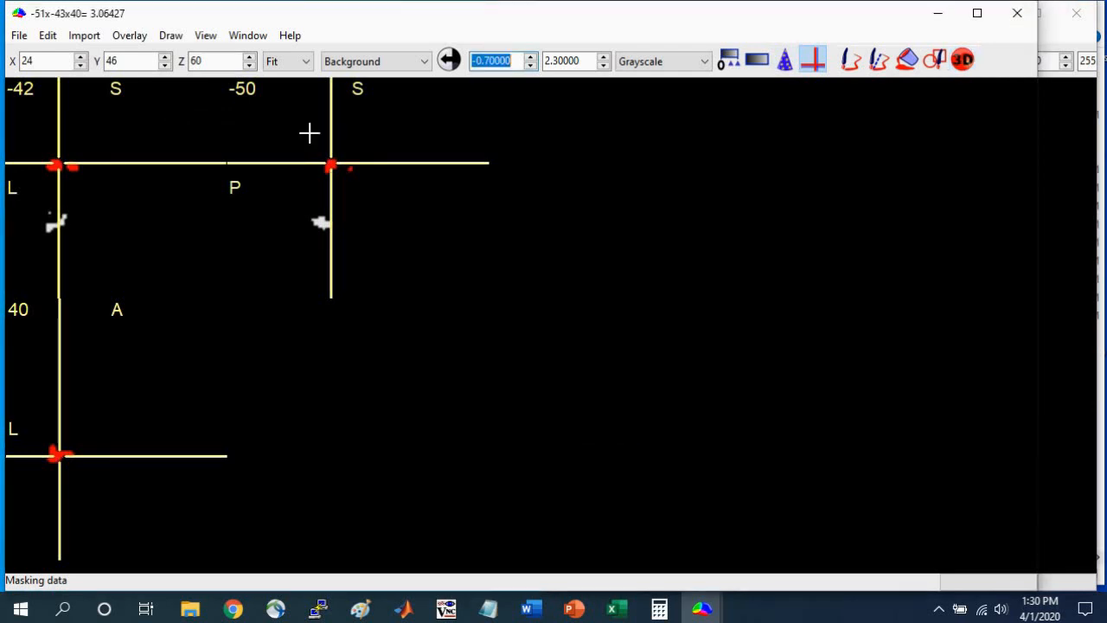
Change the voxels of the masked image inside the parietal VOI to a custom intensity of 3.
left_click(171, 35)
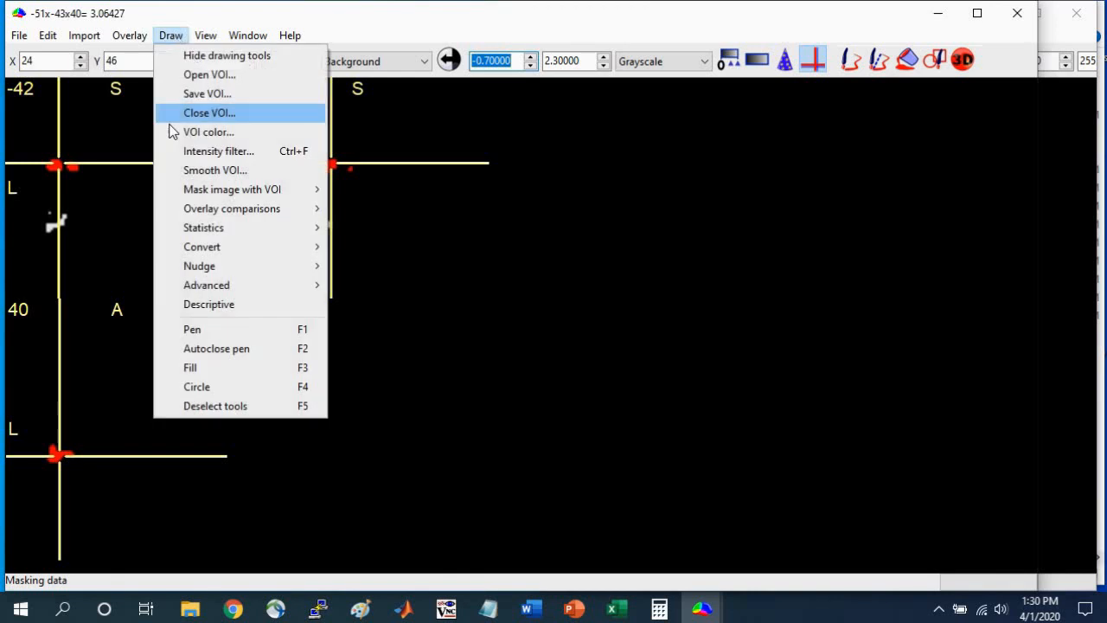
mouse_move(196, 192)
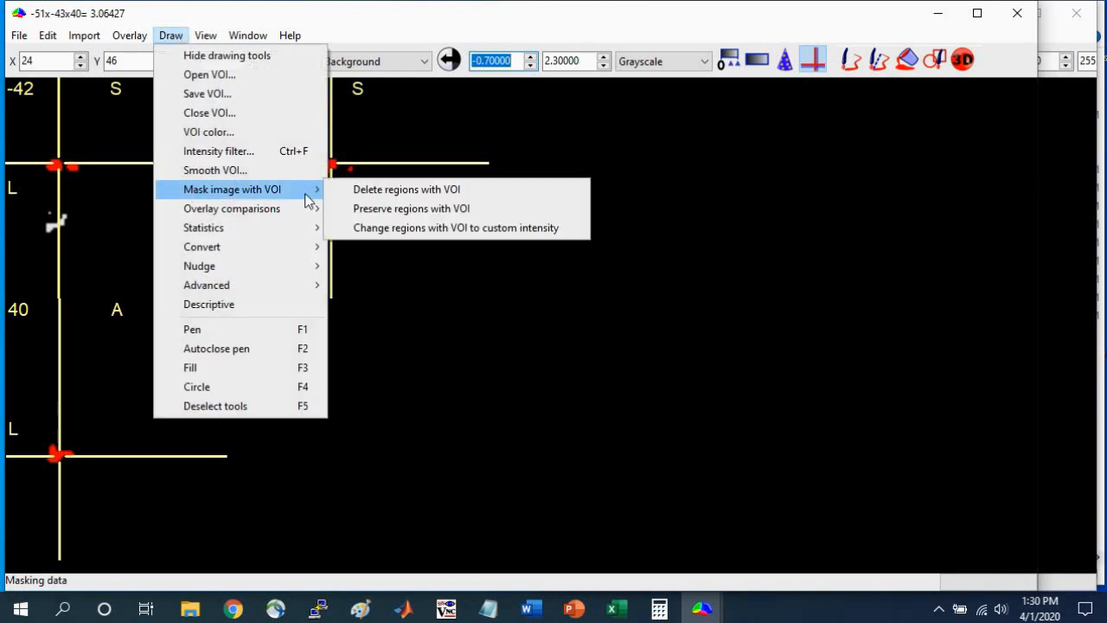
left_click(442, 227)
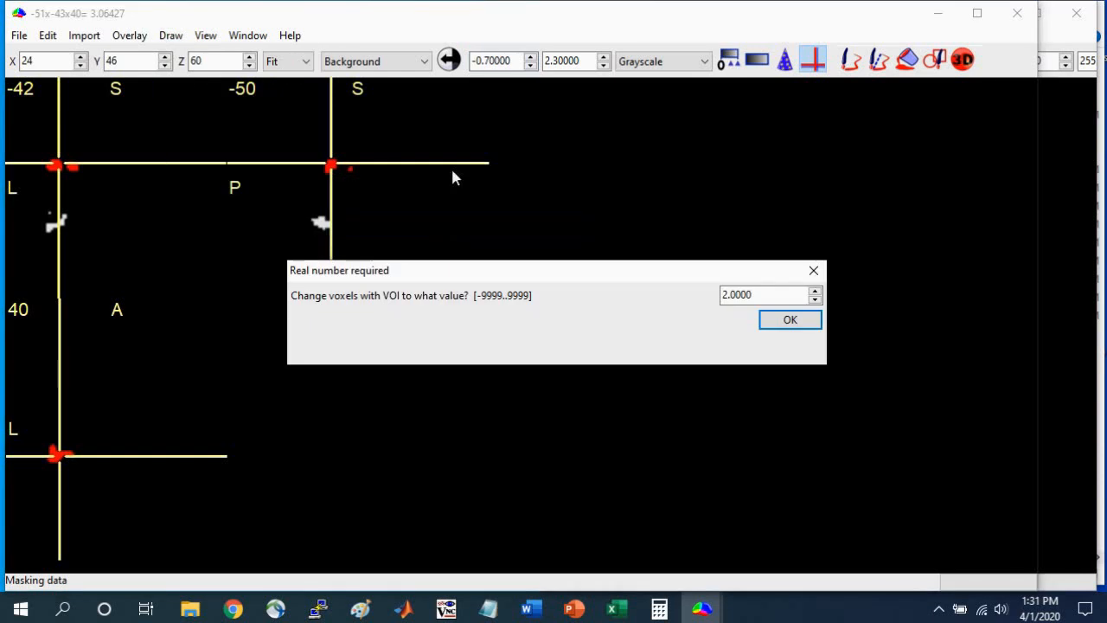
left_click_drag(771, 296, 689, 286)
type("3")
left_click(783, 317)
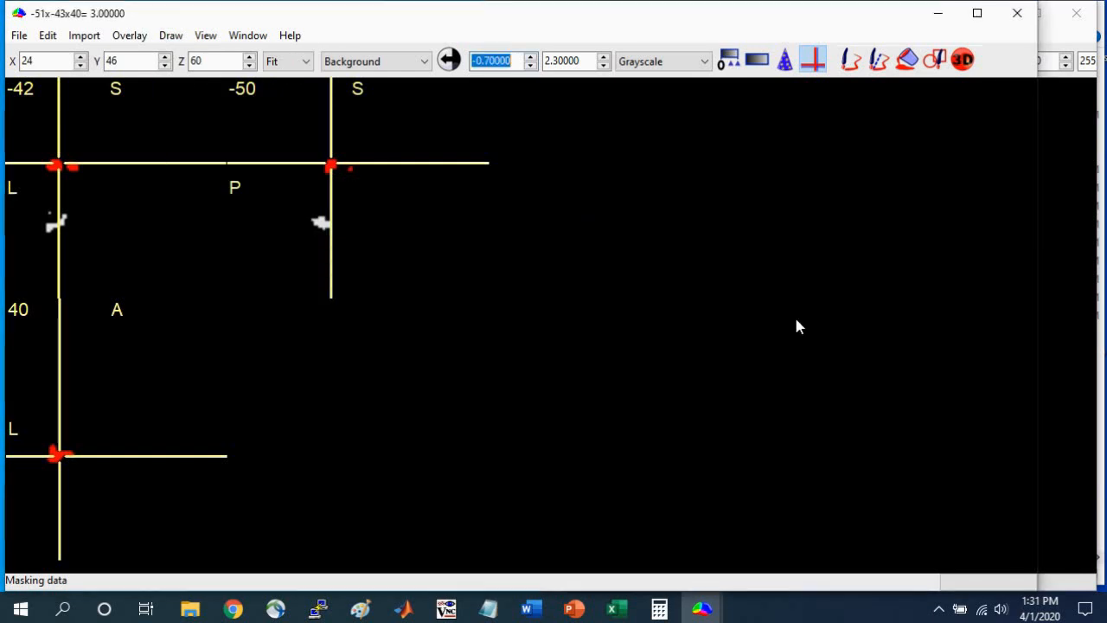
Check the intensities of the parietal and temporal clusters with the crosshair, and close the parietal VOI without saving it.
left_click(332, 164)
left_click(322, 222)
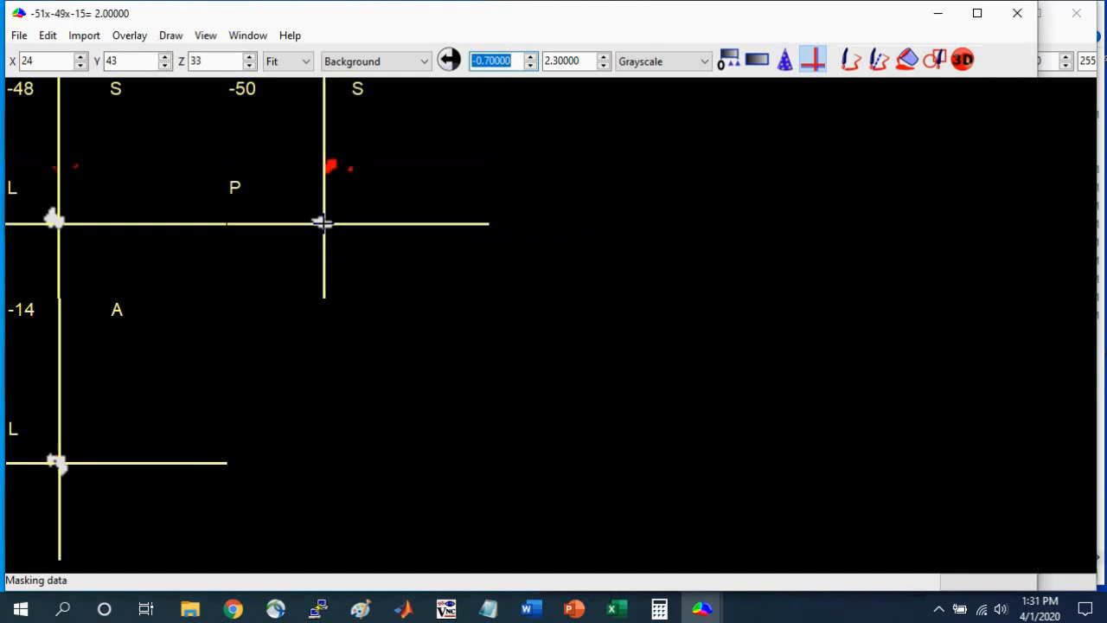
left_click(332, 165)
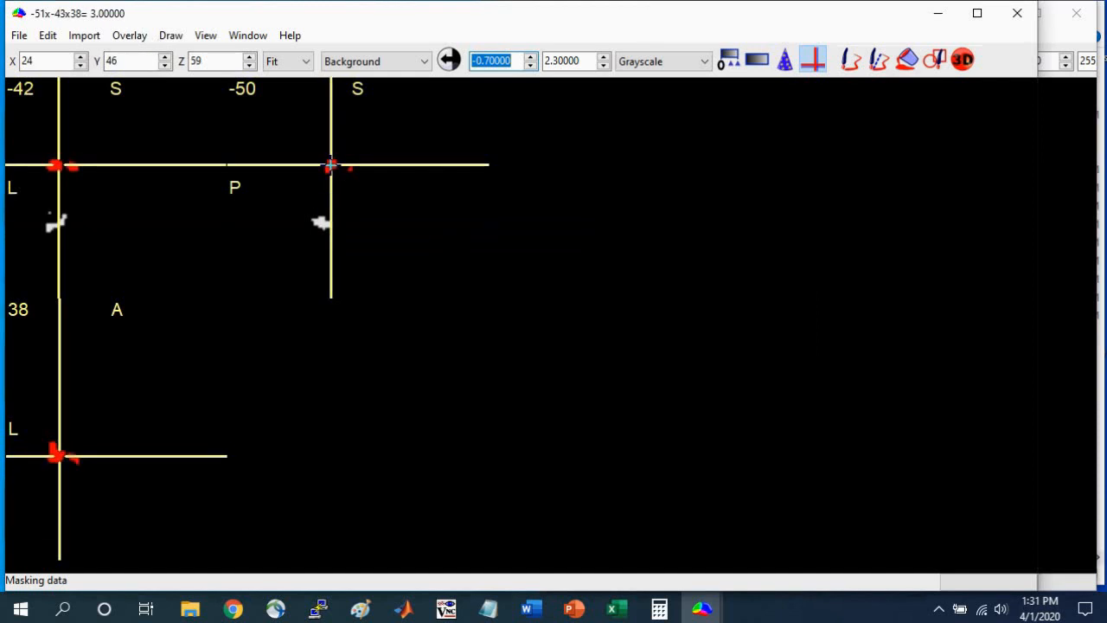
left_click(169, 36)
left_click(210, 113)
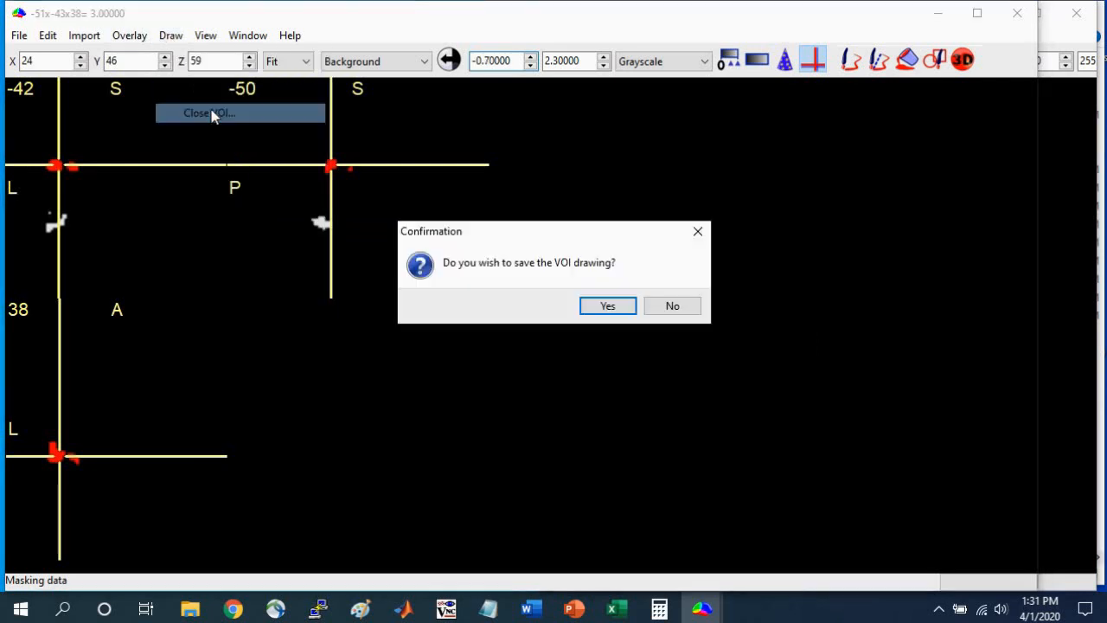
left_click(680, 309)
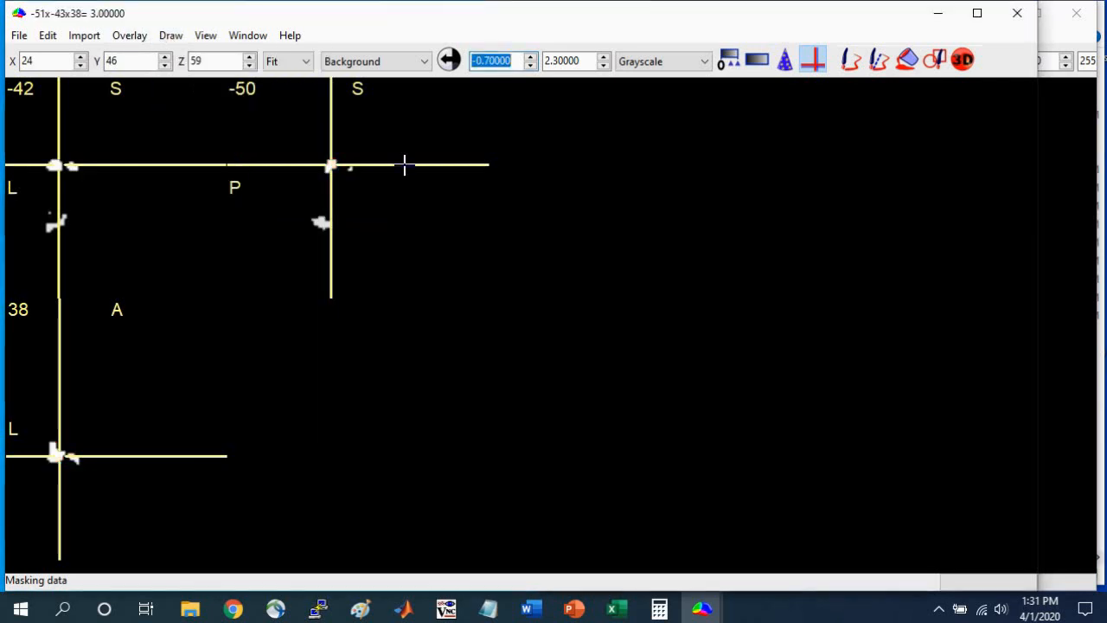
Save the masked image as an uncompressed NIfTI (.nii) file named cluster_combo_2_3 in the Examples folder.
left_click(18, 36)
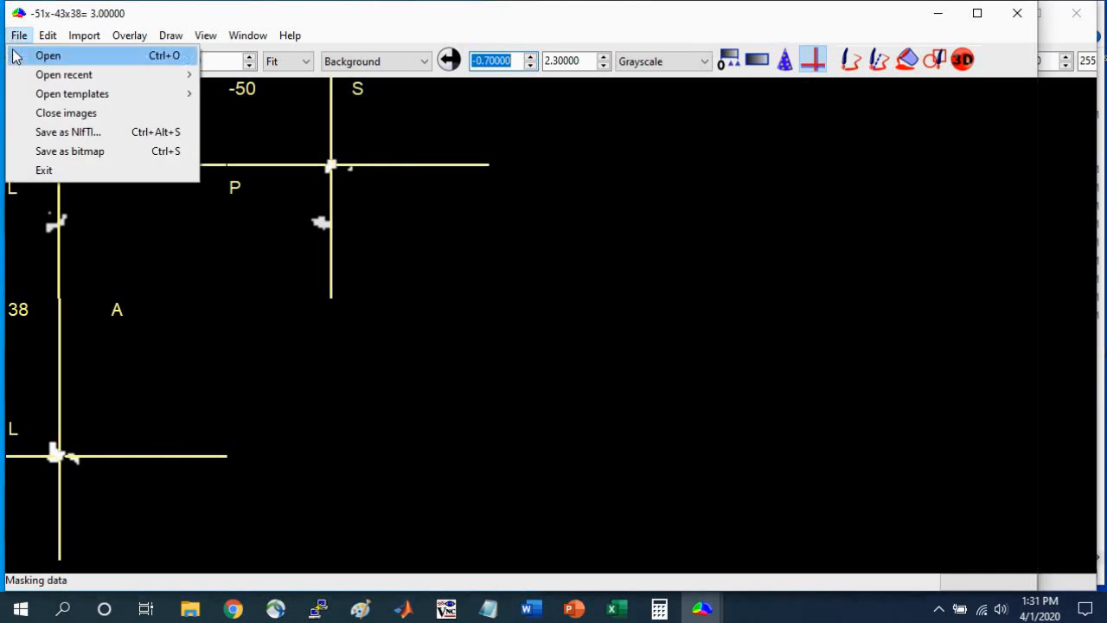
left_click(52, 131)
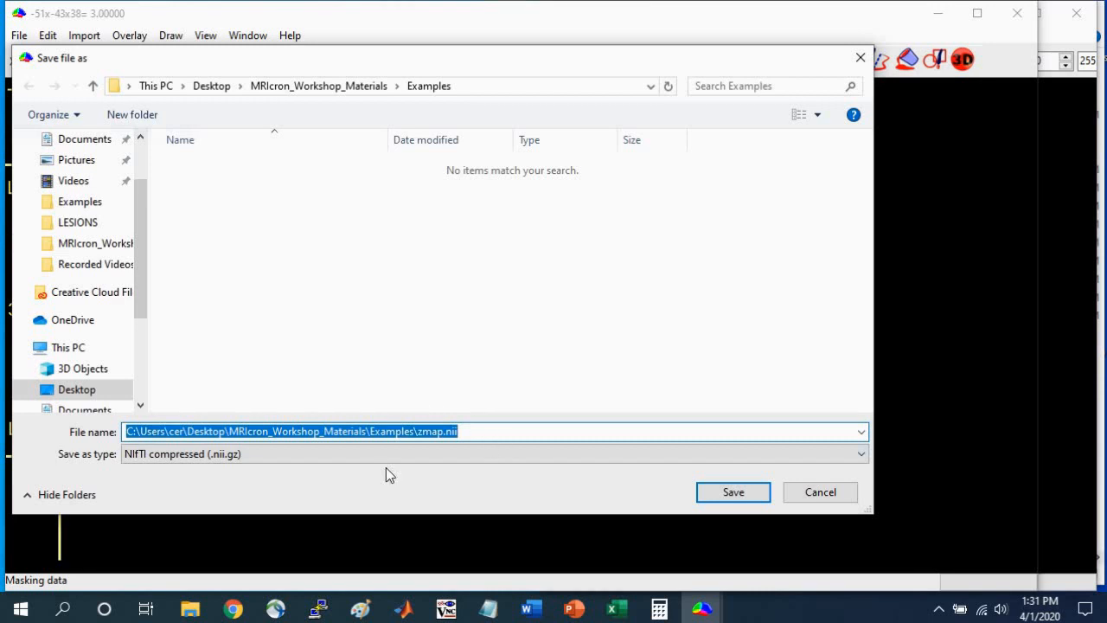
left_click(373, 455)
left_click(361, 481)
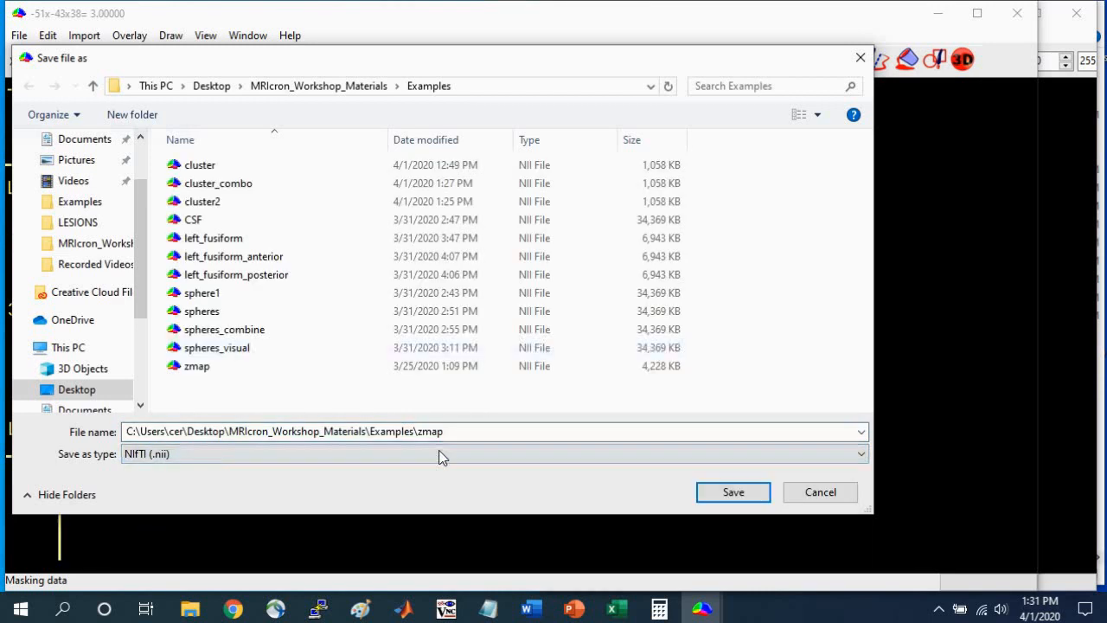
left_click(227, 184)
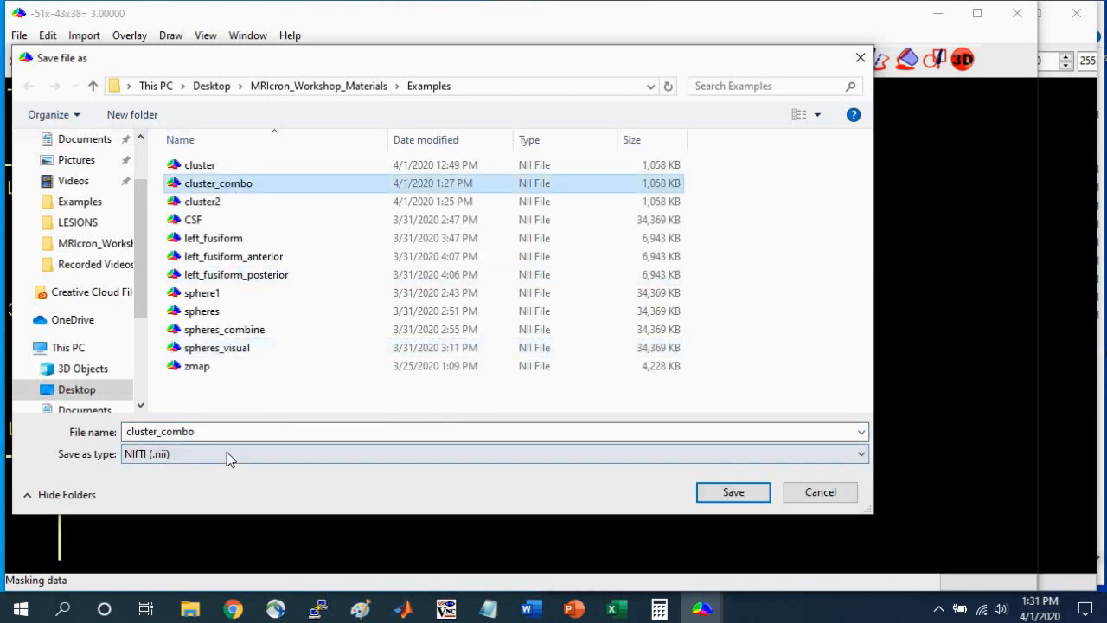
left_click(240, 430)
type("_2_3")
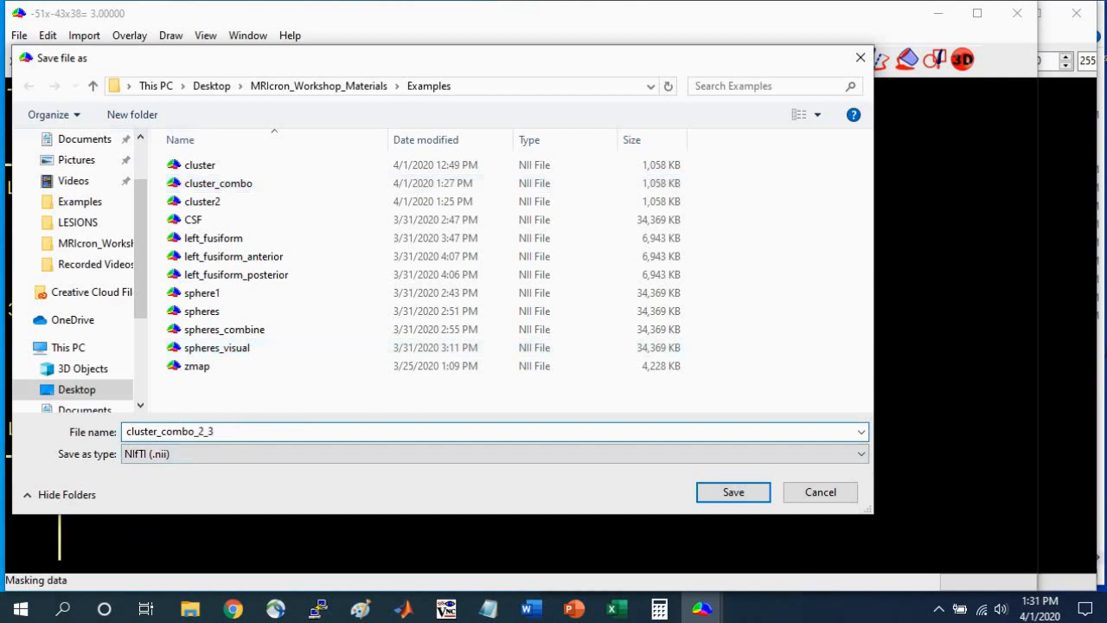
left_click(733, 494)
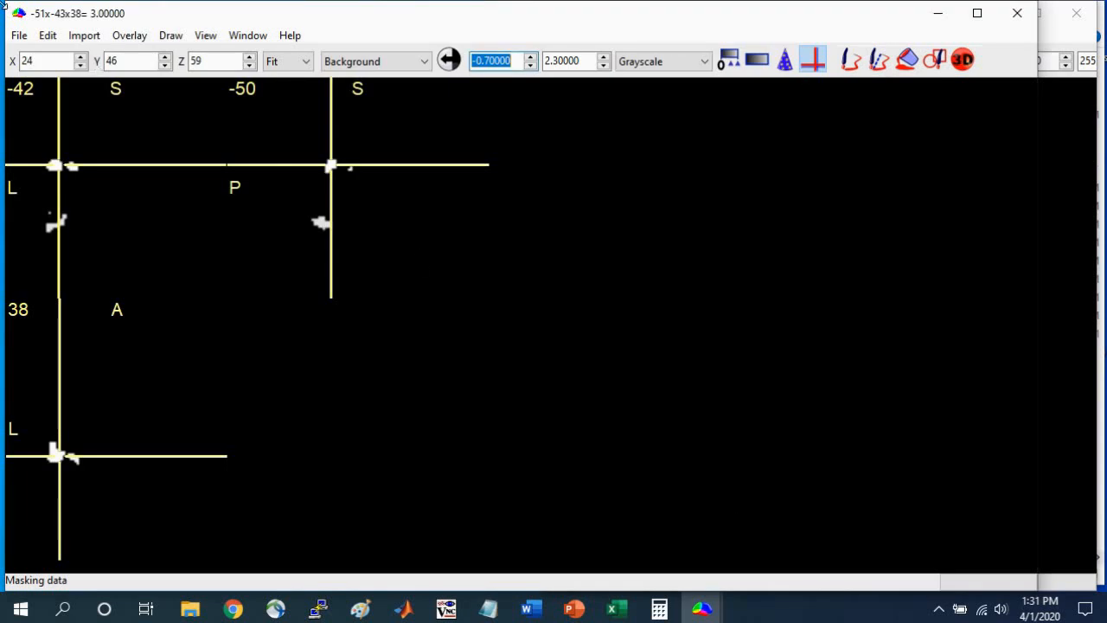
Open the ch2better.nii.gz template as background and add cluster_combo_2_3 as an overlay.
left_click(19, 36)
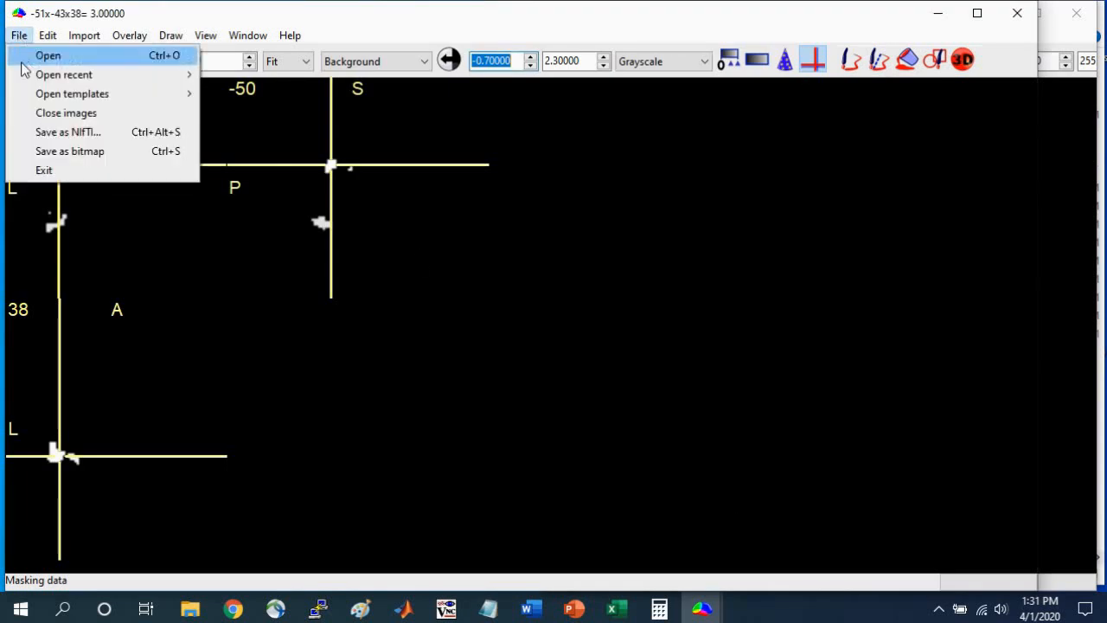
mouse_move(181, 105)
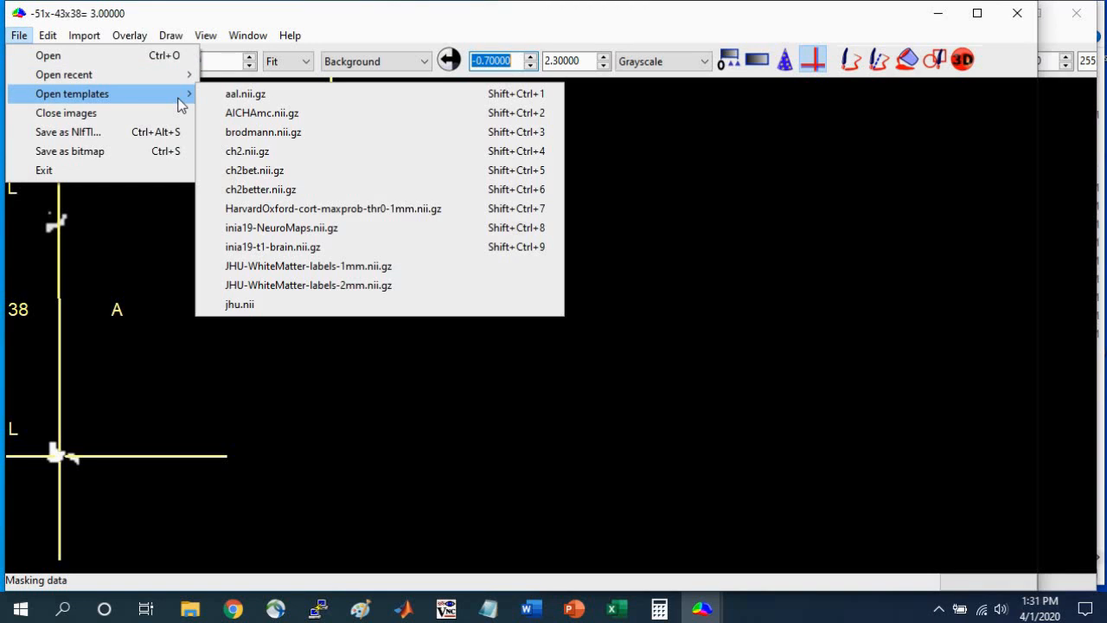
left_click(268, 189)
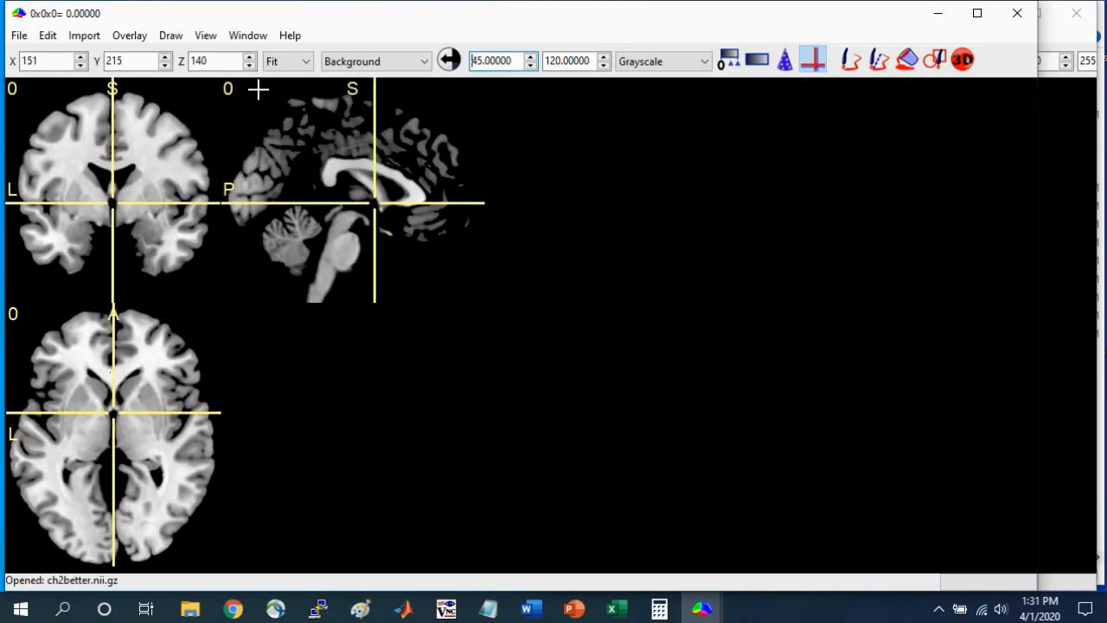
left_click(129, 35)
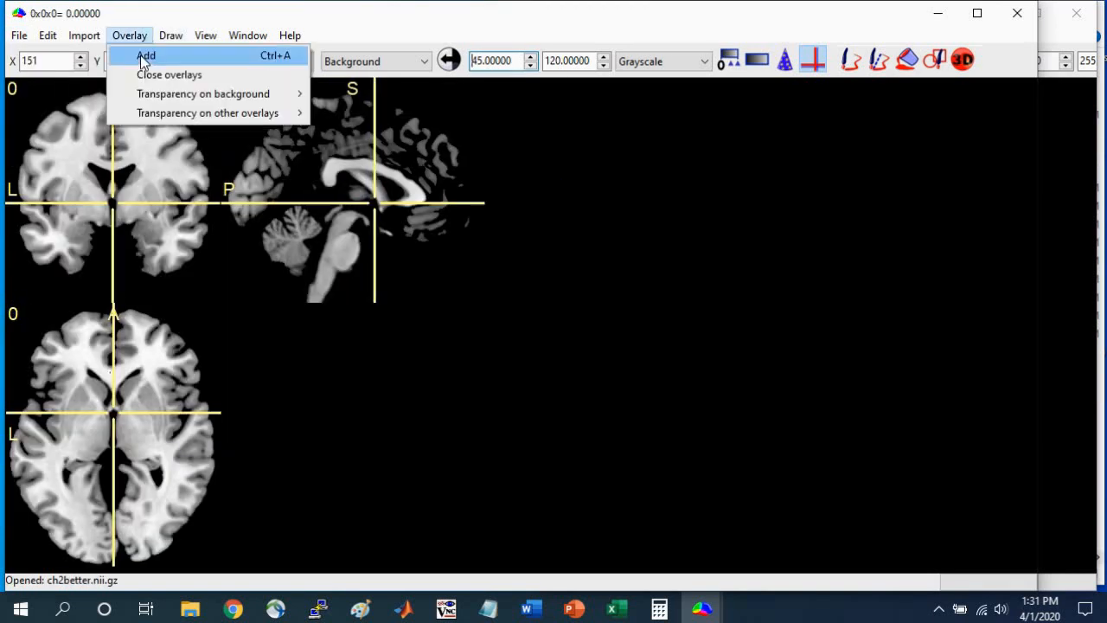
left_click(145, 57)
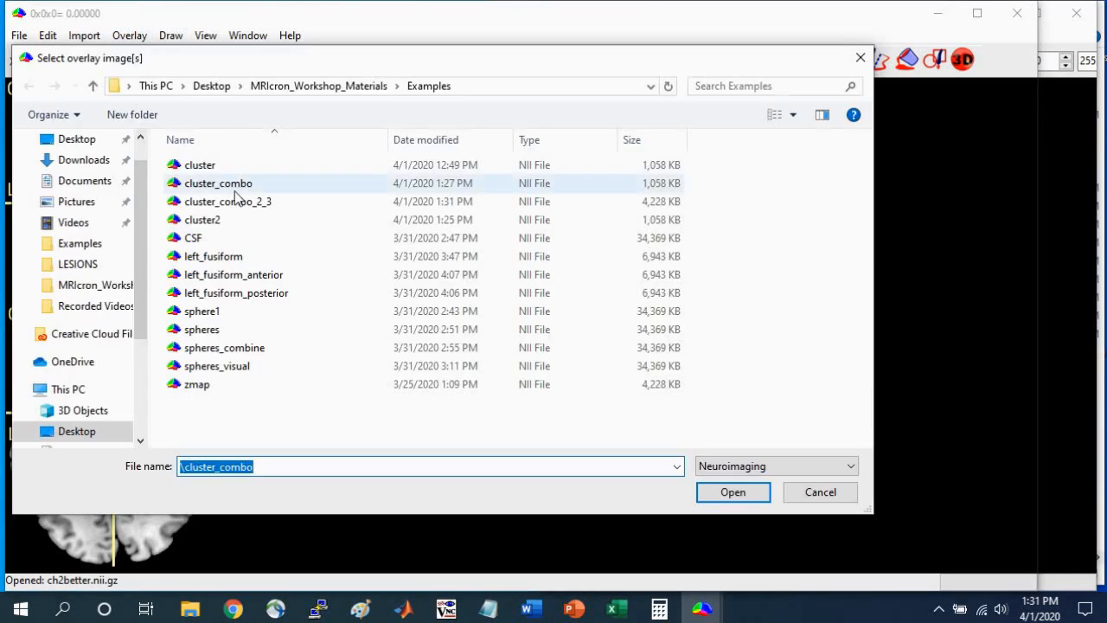
left_click(235, 206)
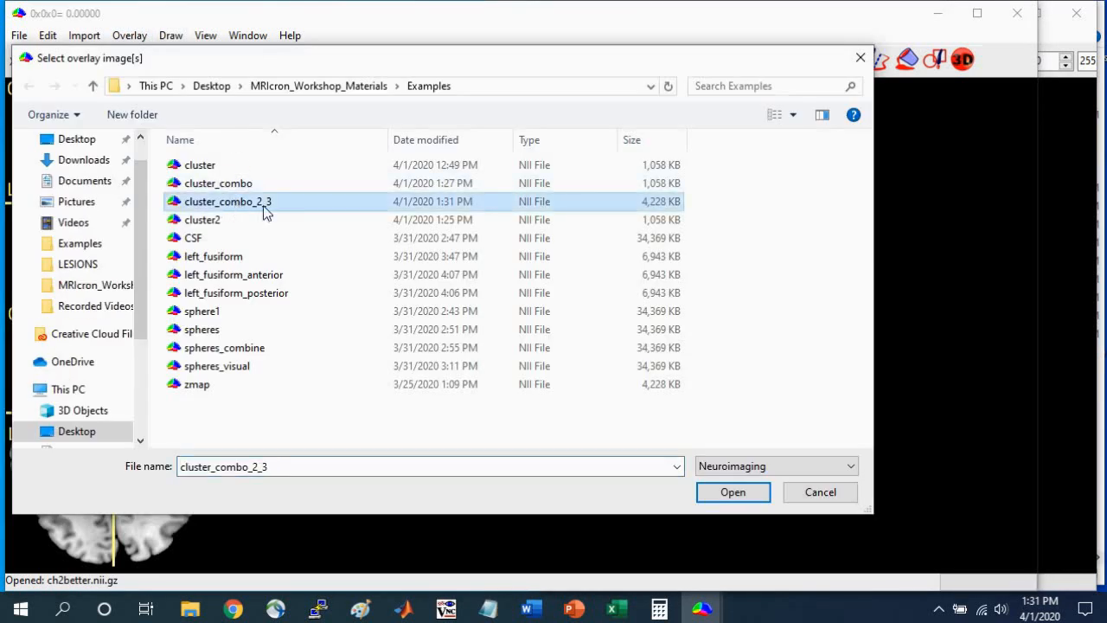
left_click(732, 492)
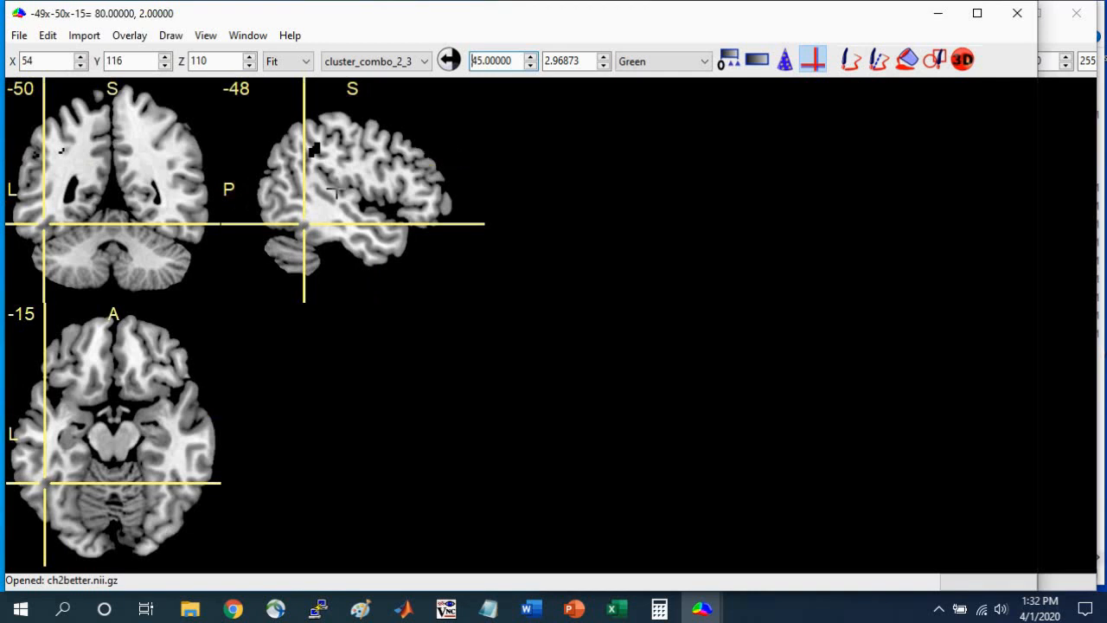
Auto-adjust the overlay's display intensity range and place the crosshair on the temporal and parietal clusters to check their intensities.
left_click(449, 60)
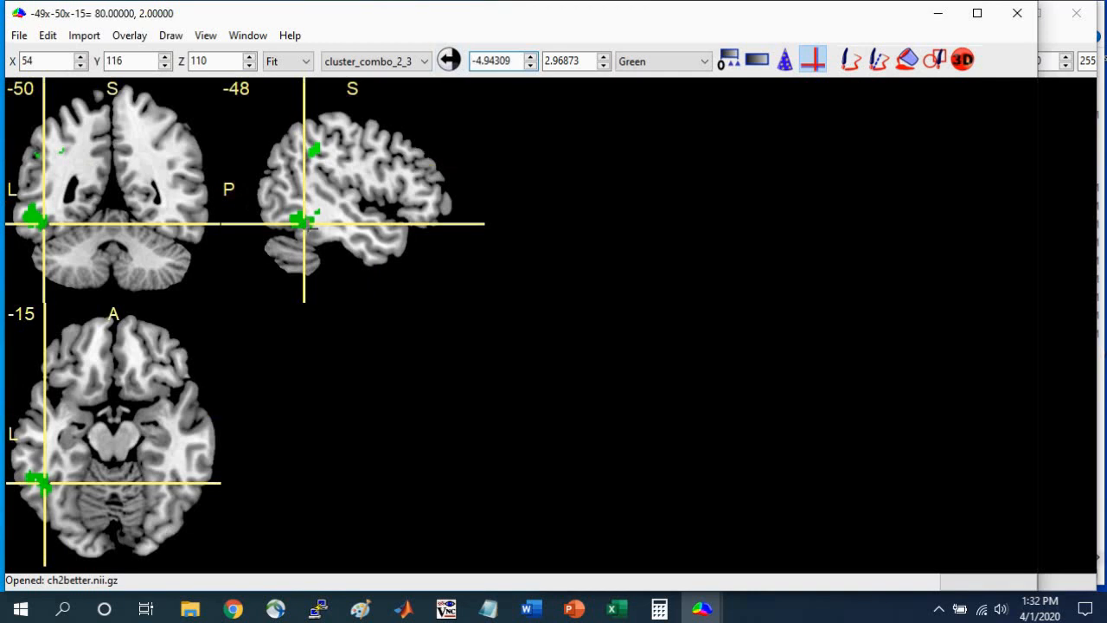
left_click(299, 220)
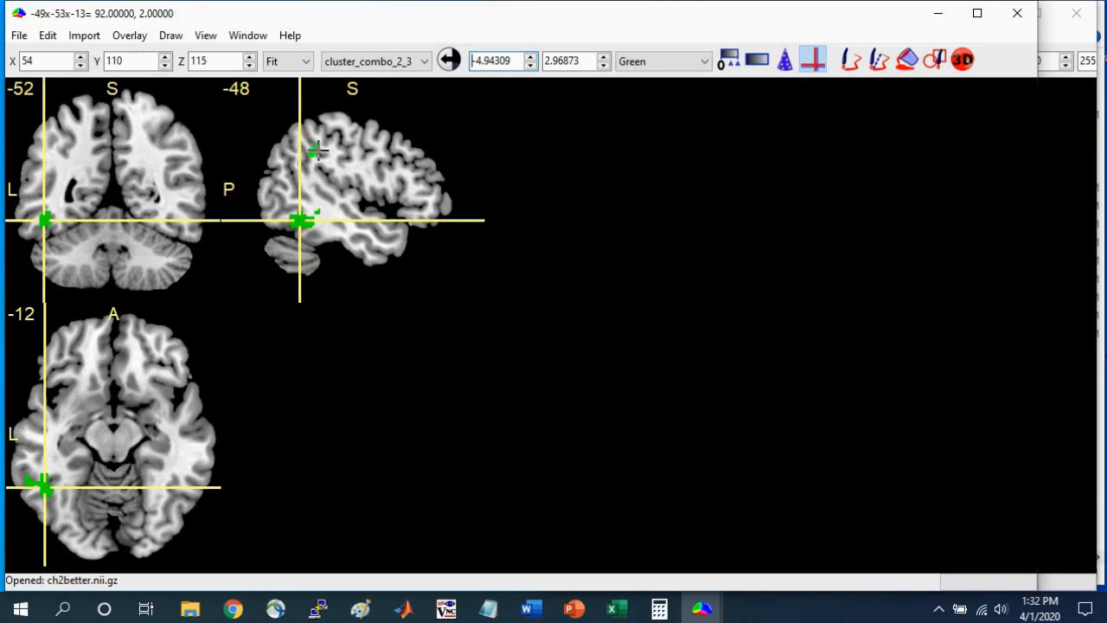
left_click(318, 149)
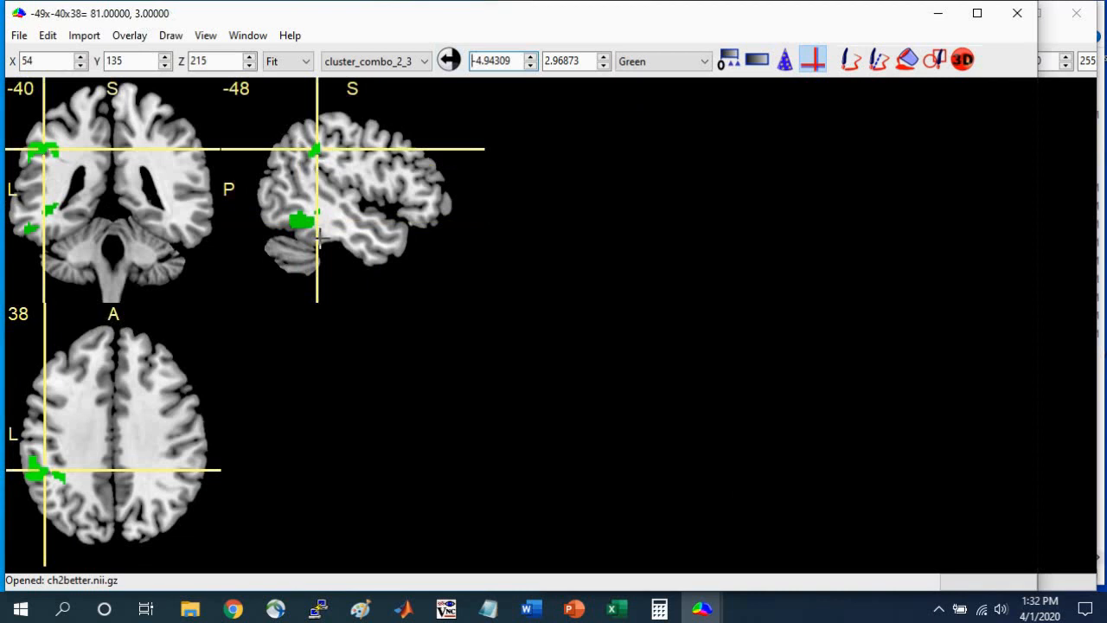
Apply the spectrum color scheme to the cluster_combo_2_3 overlay and move the crosshair to the lateral temporal area to view both clusters.
left_click(651, 68)
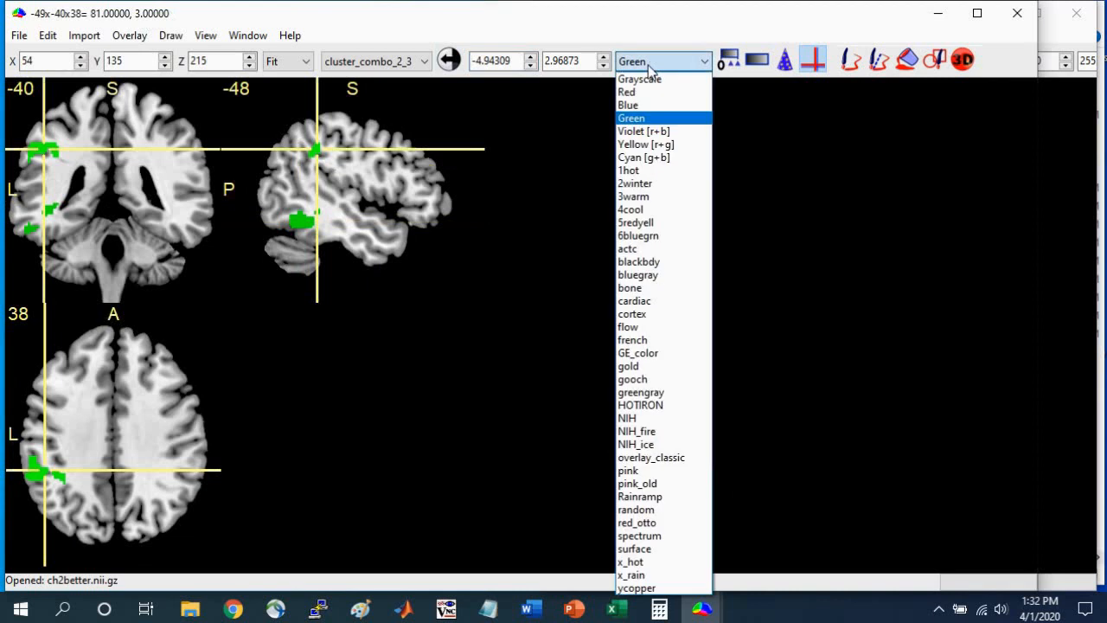
left_click(640, 537)
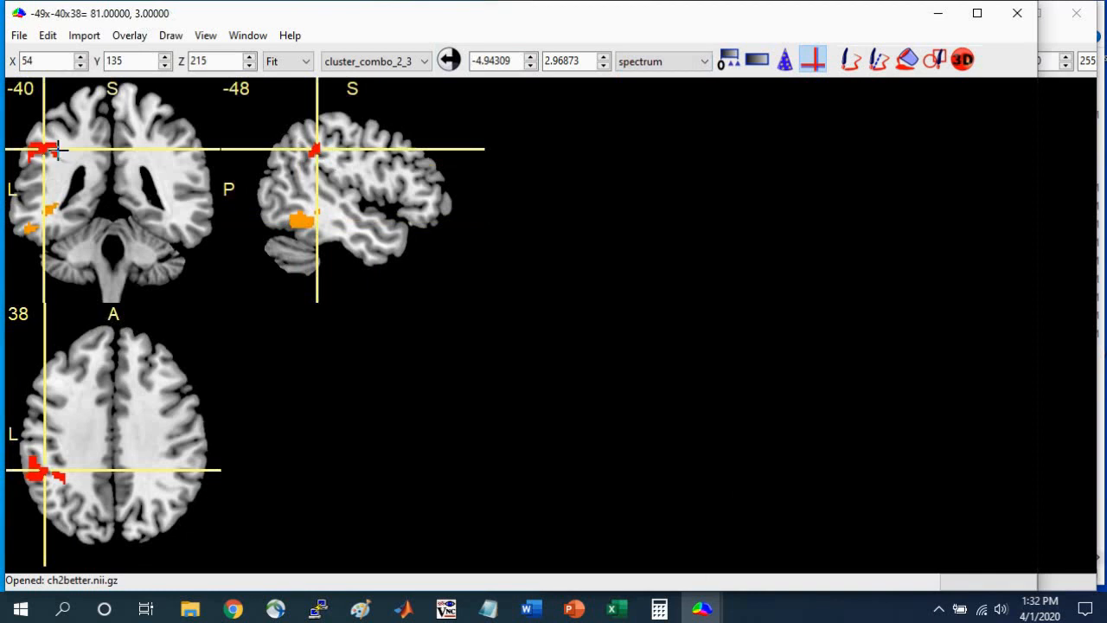
left_click_drag(43, 164, 29, 219)
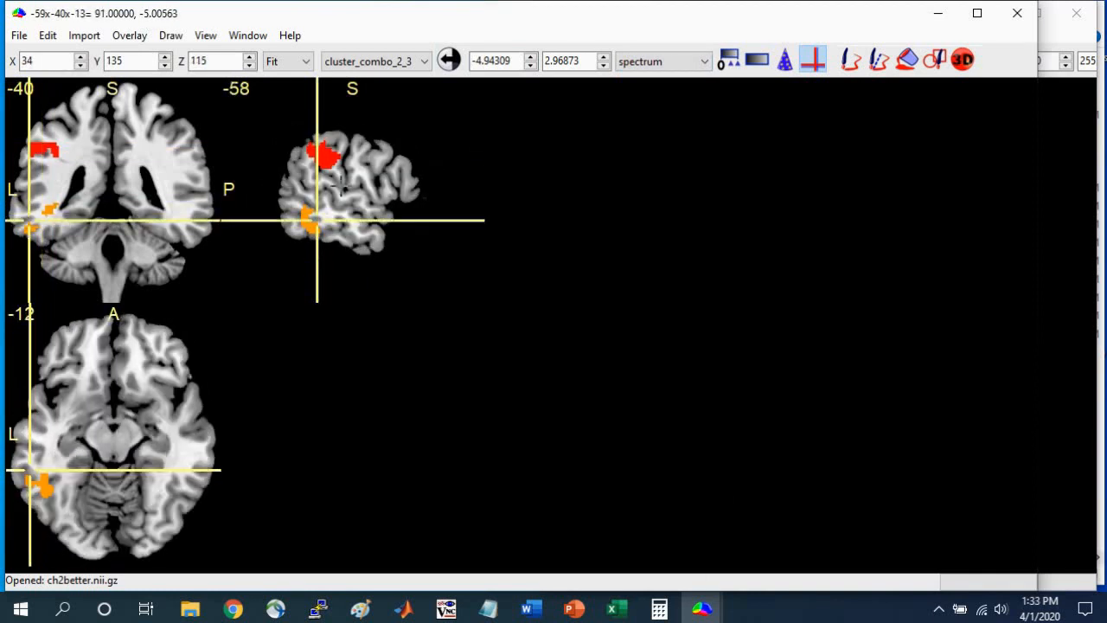
Set the overlay's display intensity range to a minimum of 2 and a maximum of 3.
left_click(513, 61)
double_click(518, 57)
type("2")
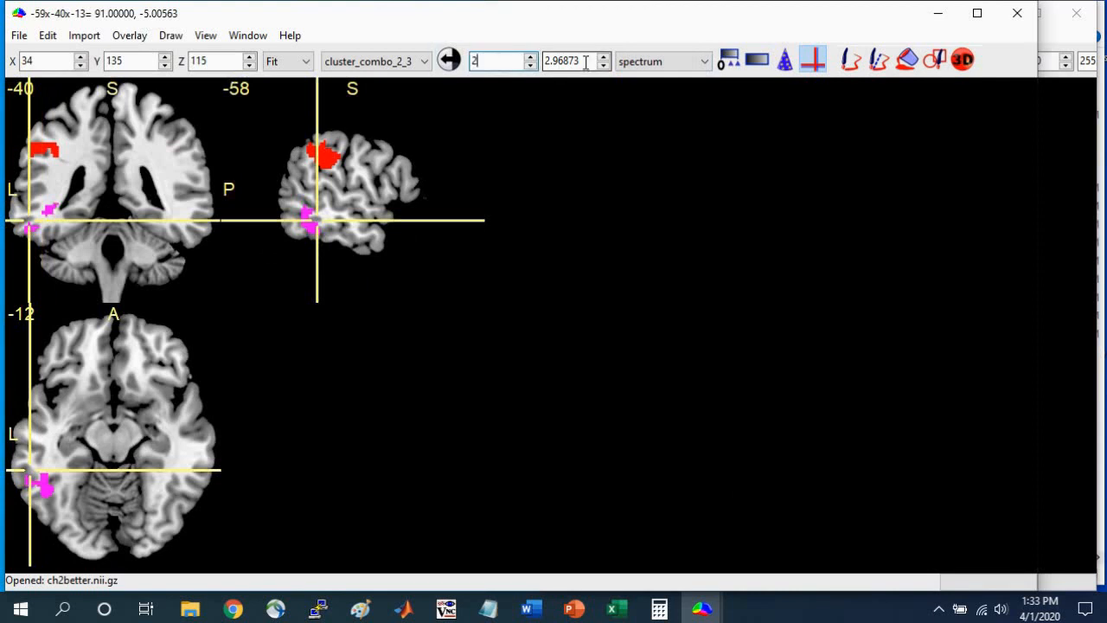
double_click(585, 62)
type("3")
Try the spectrum color scheme on the background template and return it to Grayscale.
left_click(334, 62)
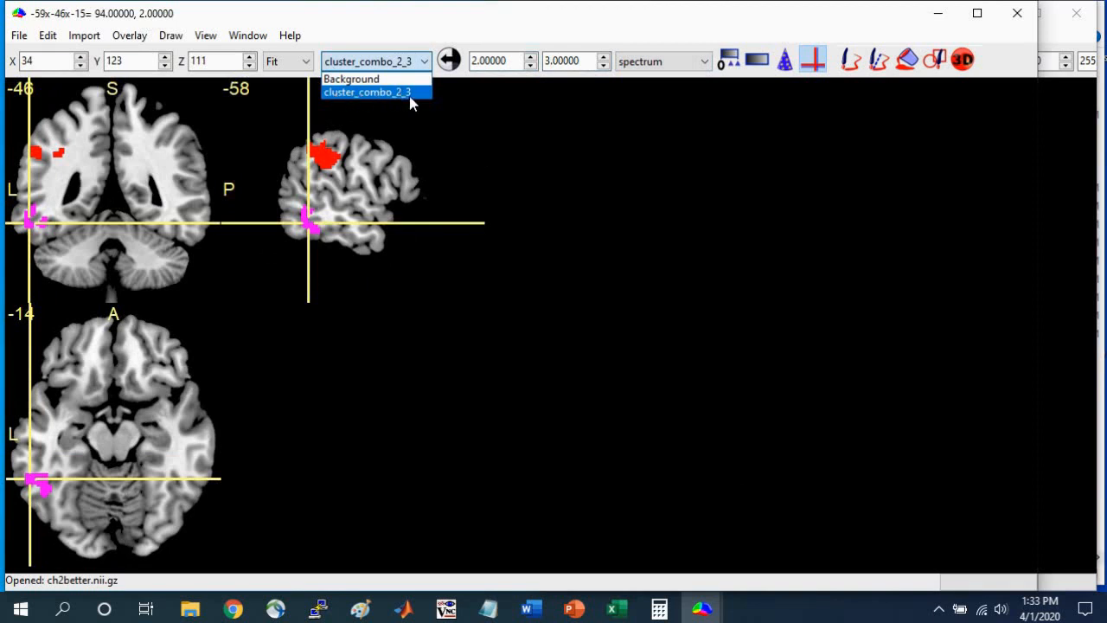
left_click(361, 80)
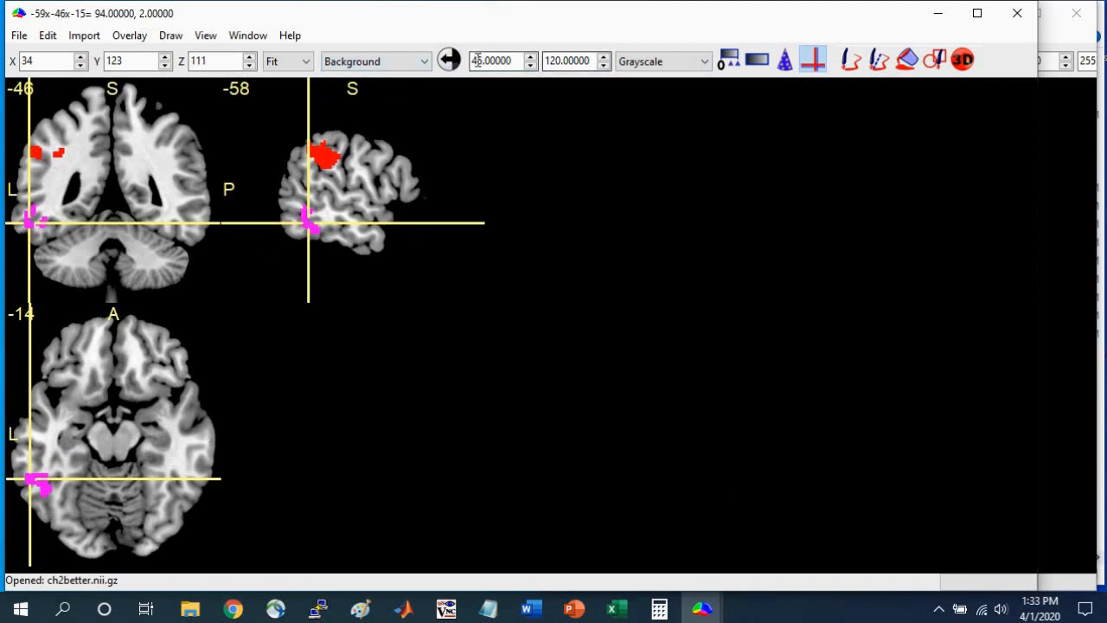
left_click(669, 61)
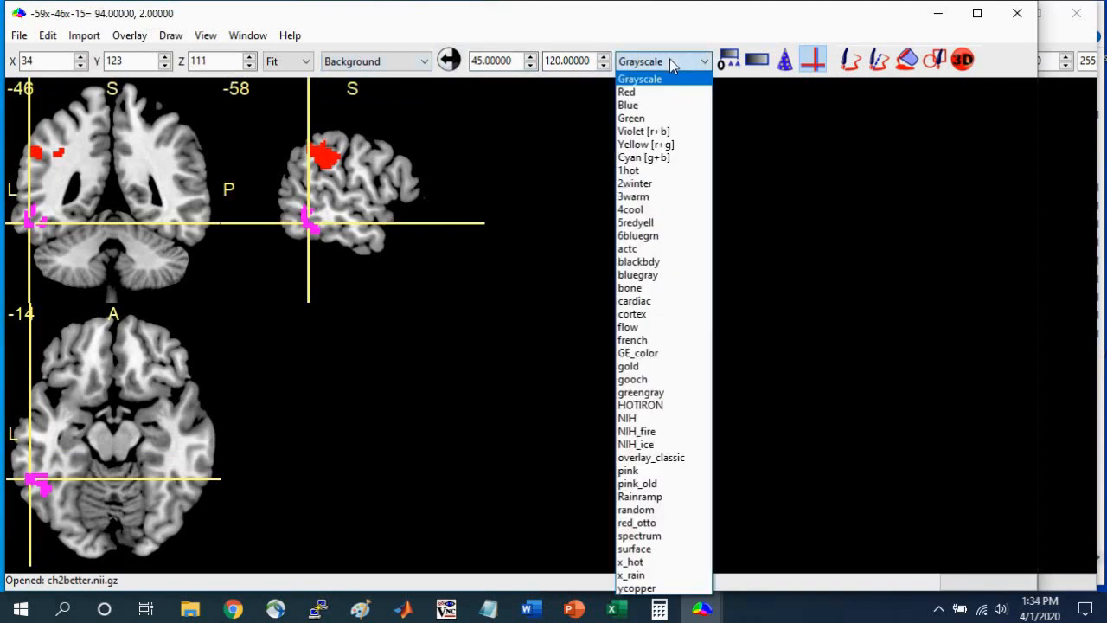
left_click(631, 535)
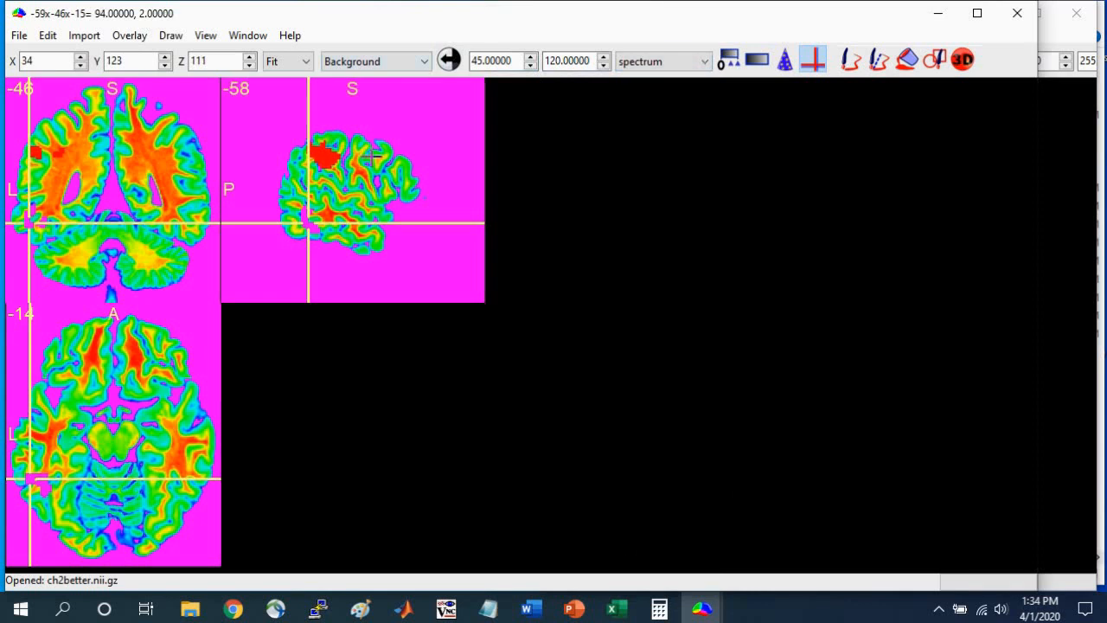
left_click(650, 64)
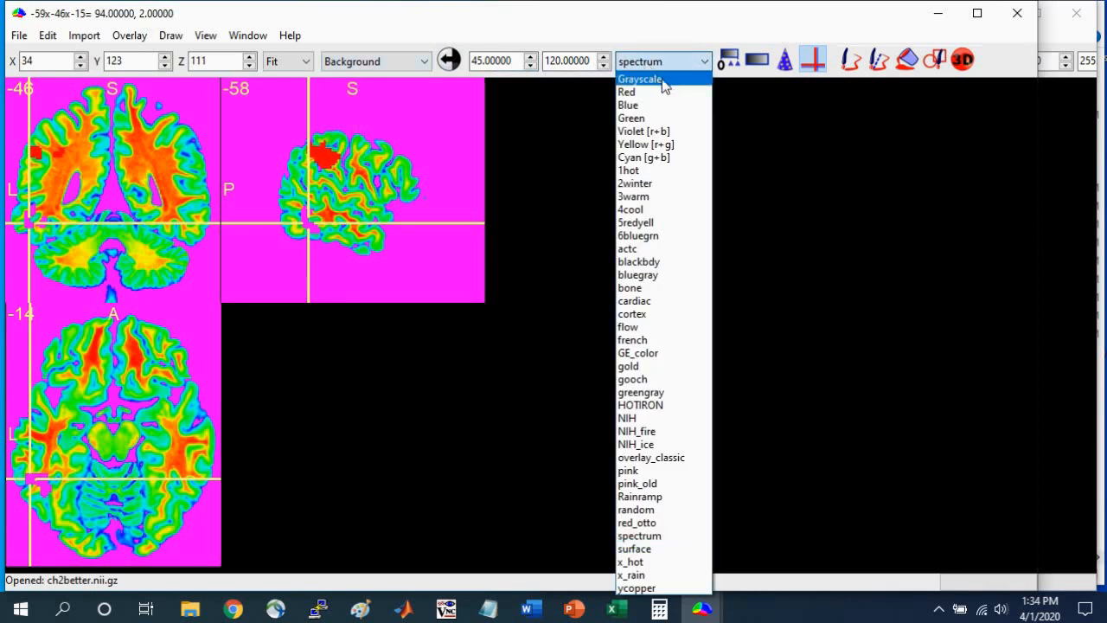
left_click(663, 80)
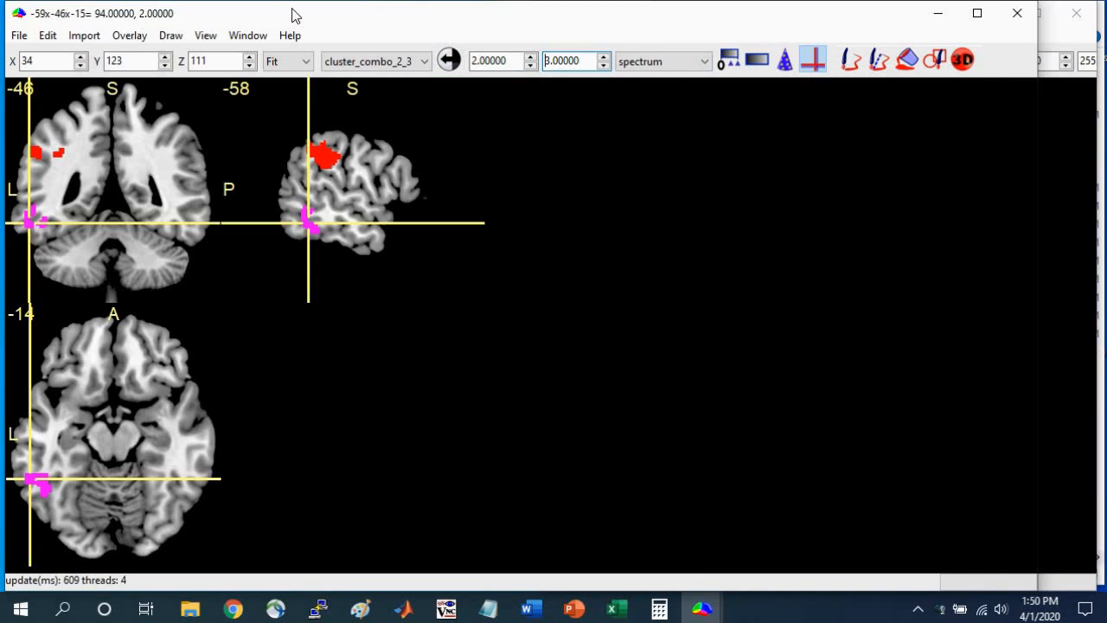
Open the 3D surface render and place the crosshair on the temporal and parietal clusters, finishing on the temporal one.
left_click(248, 37)
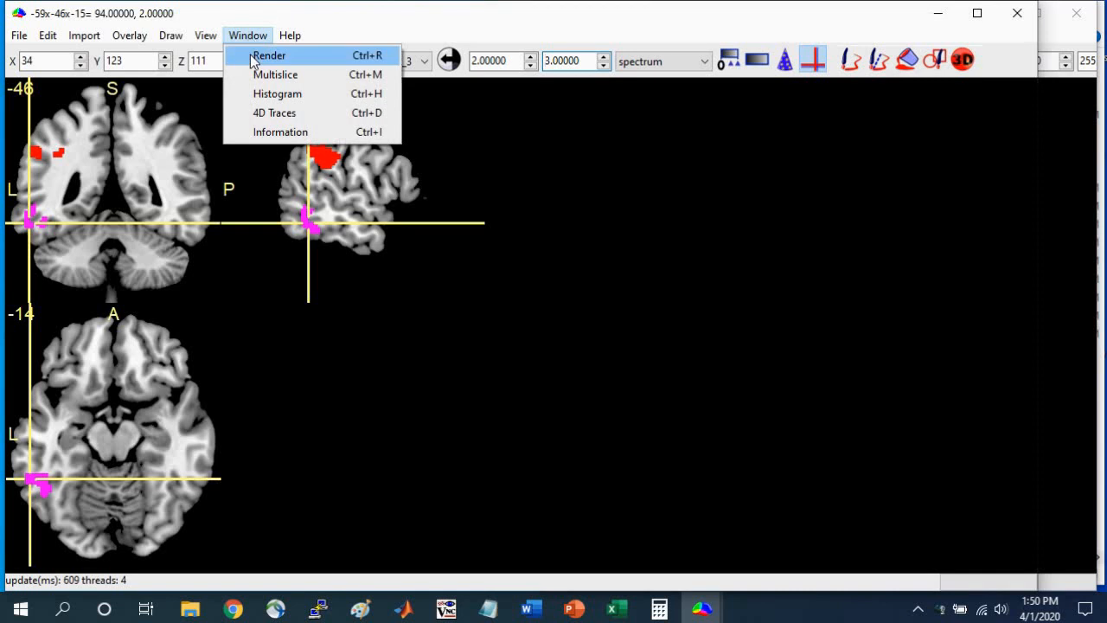
left_click(254, 57)
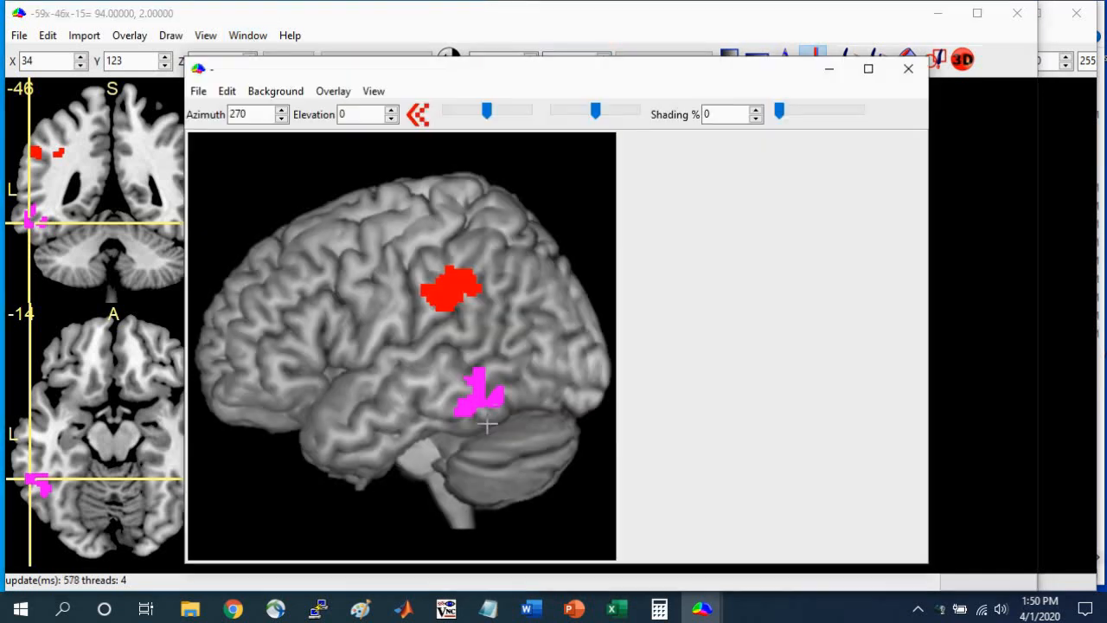
left_click(477, 401)
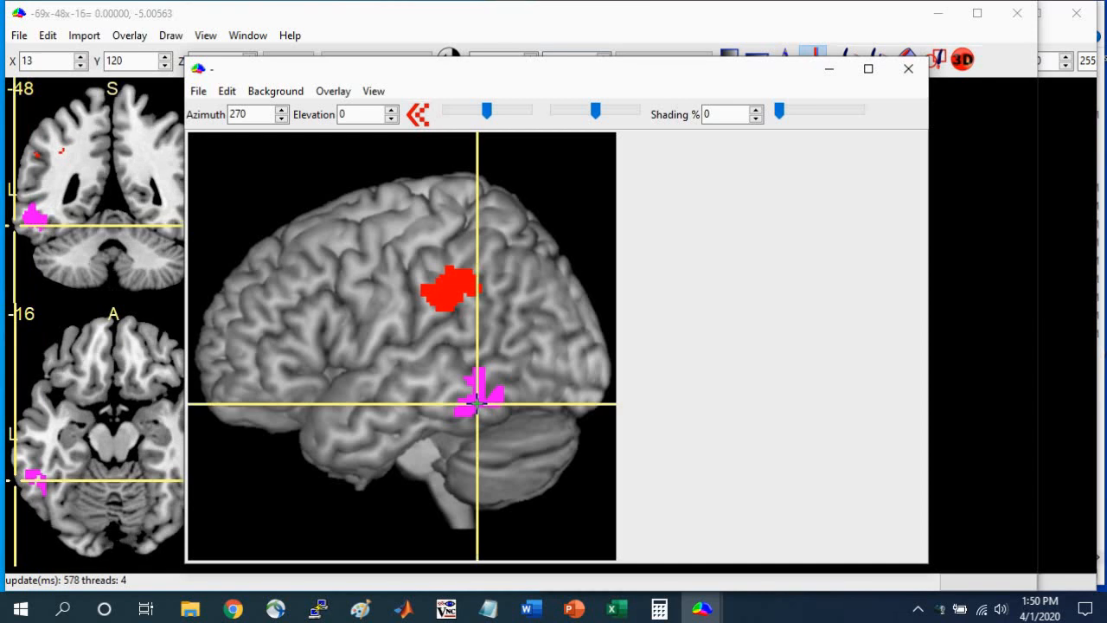
left_click(454, 285)
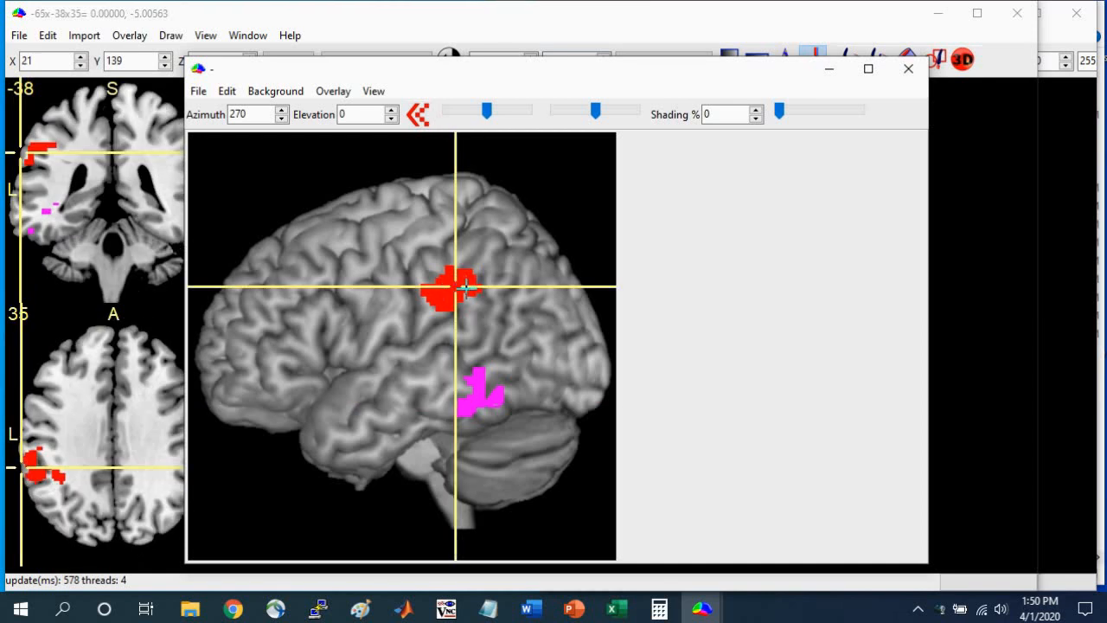
left_click(480, 401)
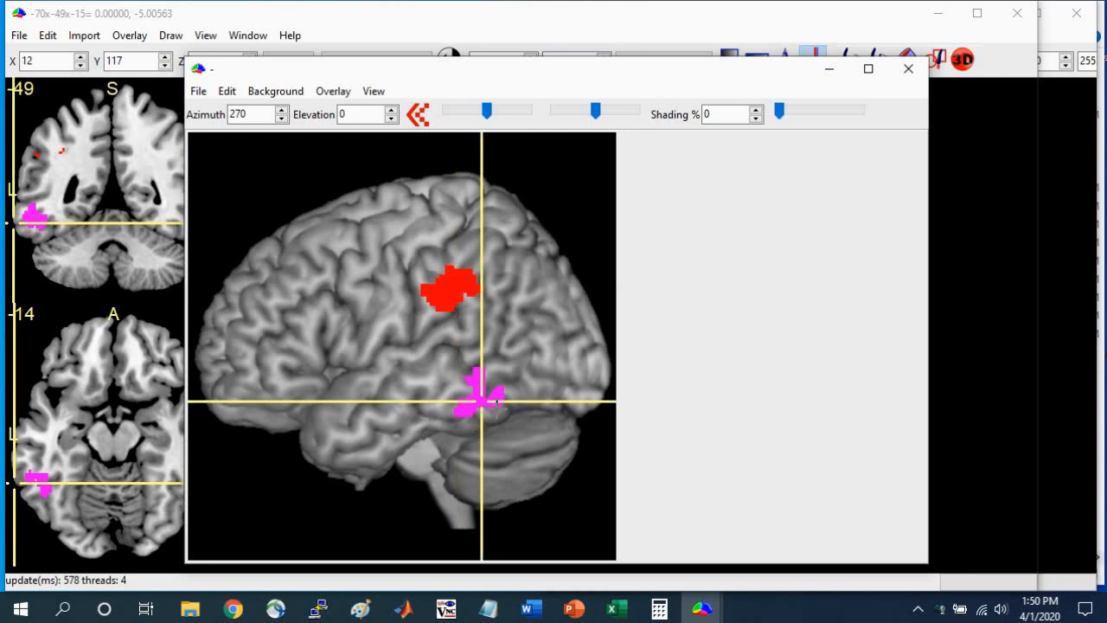
Set the rendered overlay's air/skin threshold to 0%, and try 70% to compare which clusters are drawn.
left_click(351, 93)
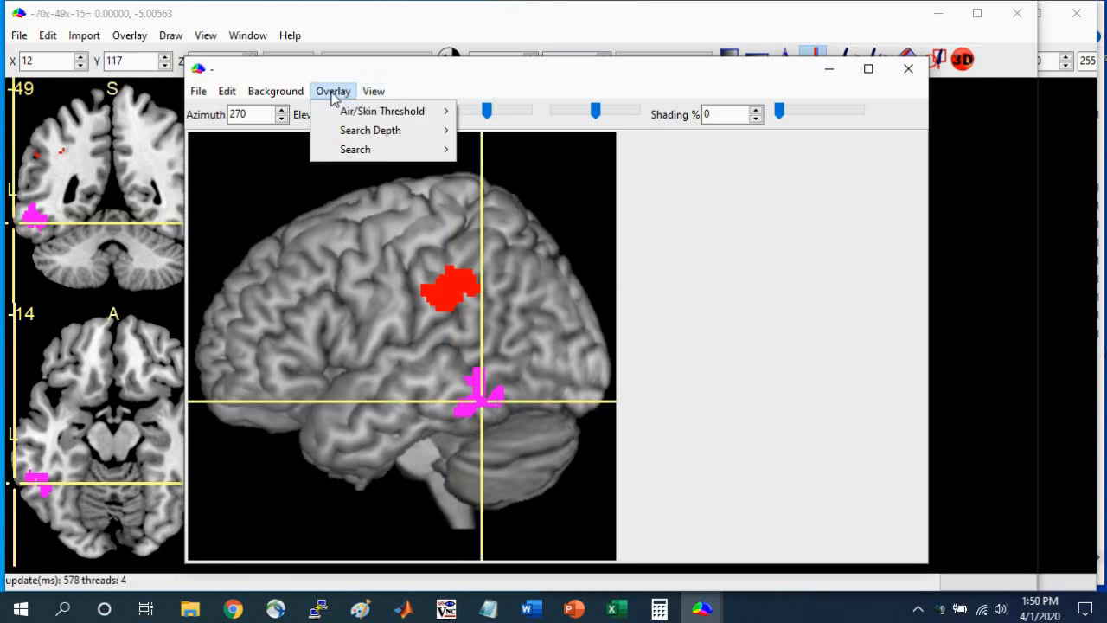
mouse_move(341, 113)
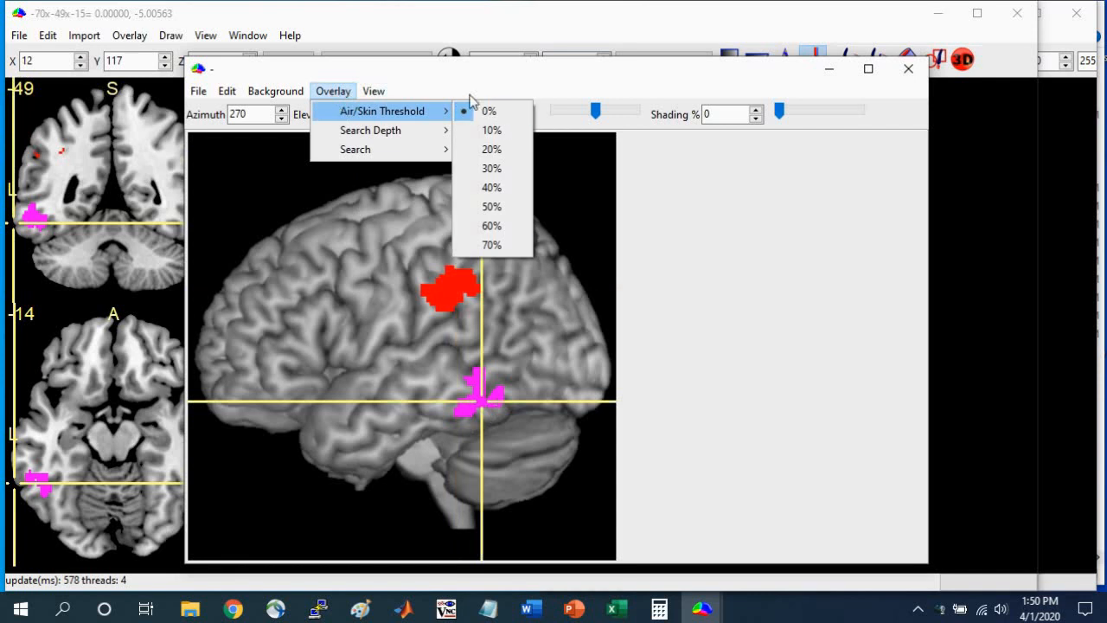
left_click(488, 113)
left_click(334, 91)
mouse_move(380, 111)
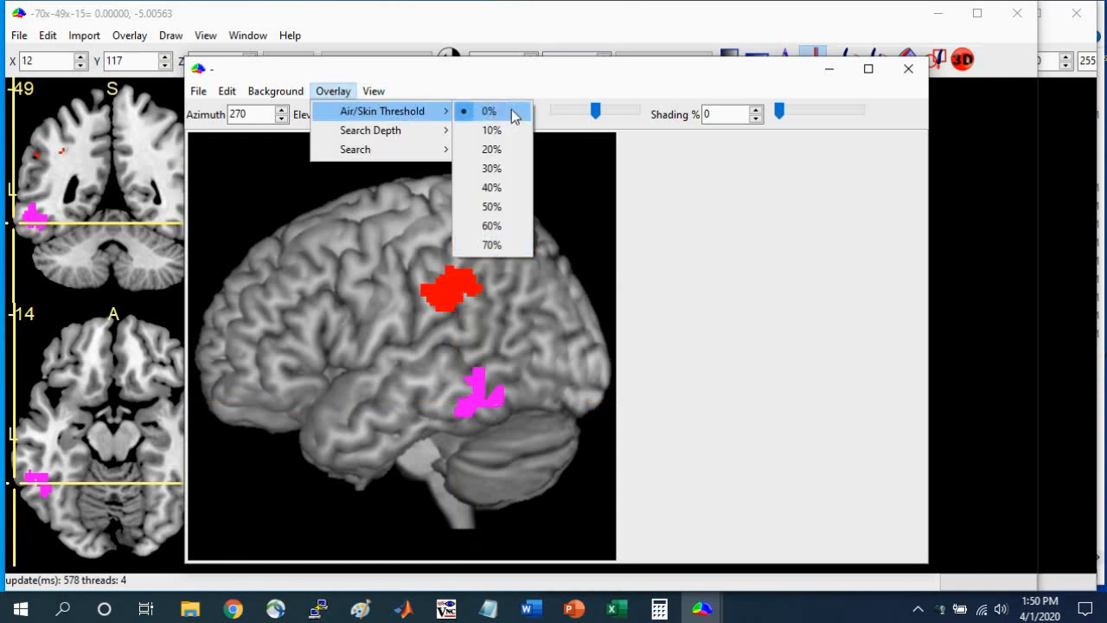
left_click(491, 246)
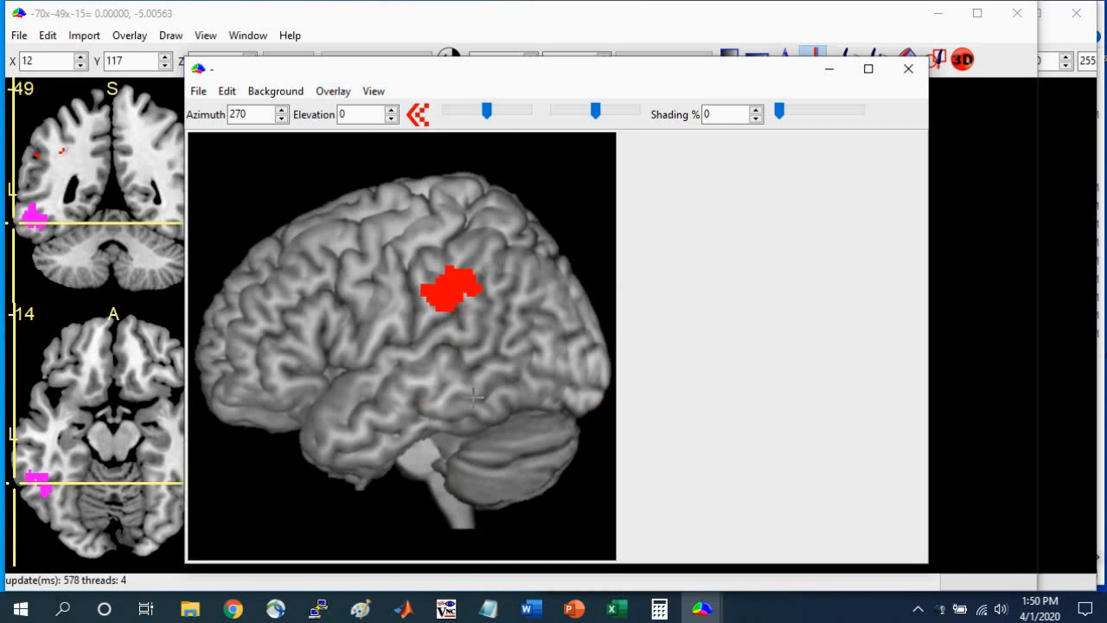
Return the rendered overlay's air/skin threshold to 0%.
left_click(342, 93)
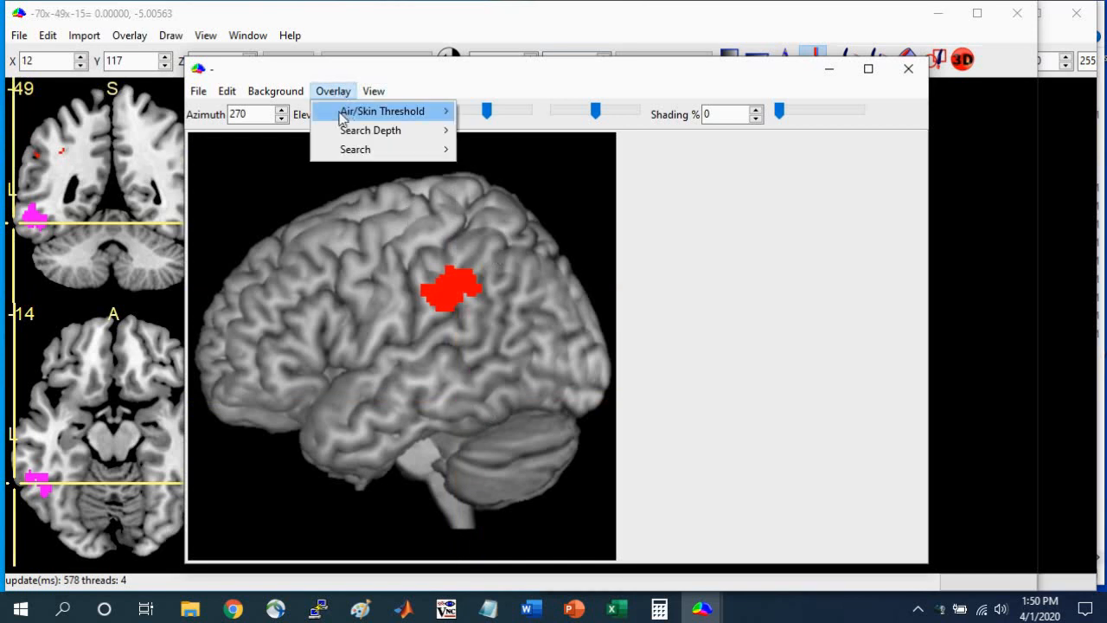
mouse_move(346, 116)
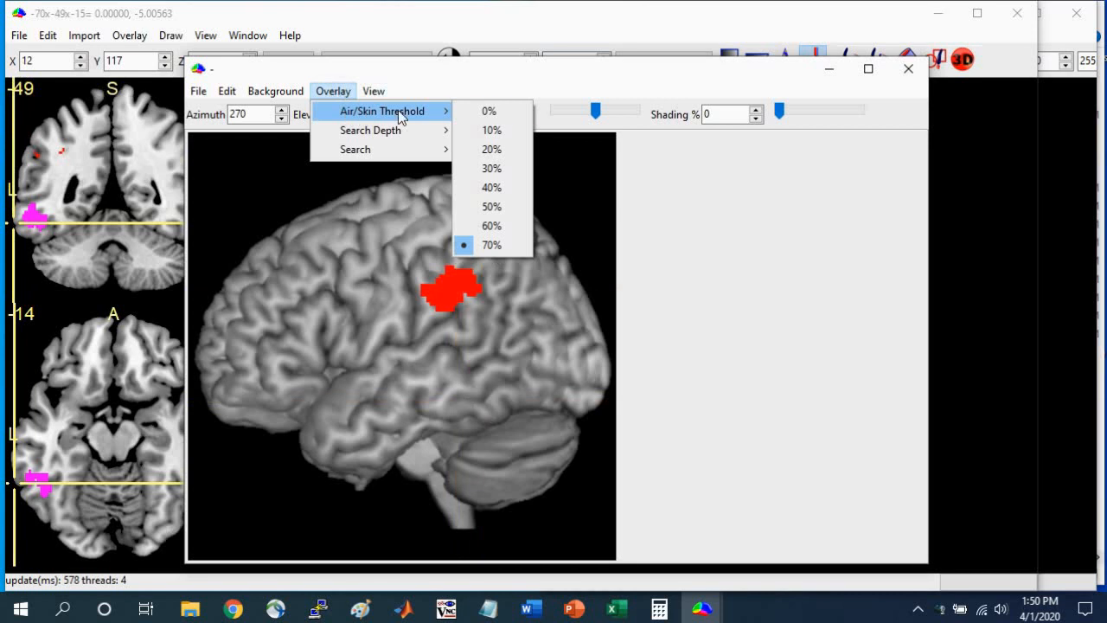
left_click(510, 111)
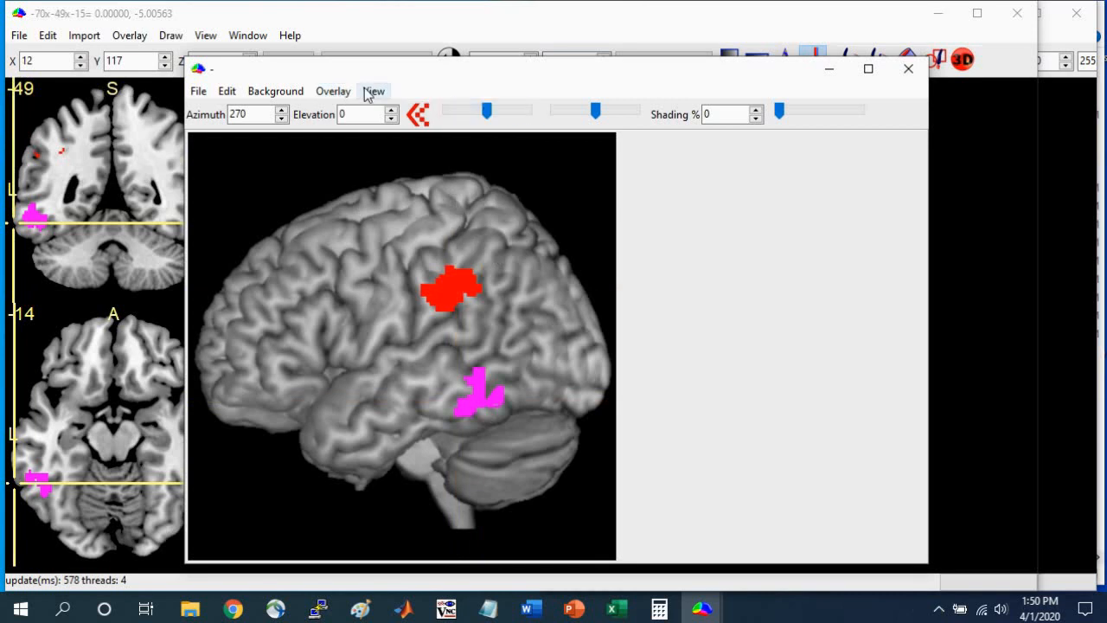